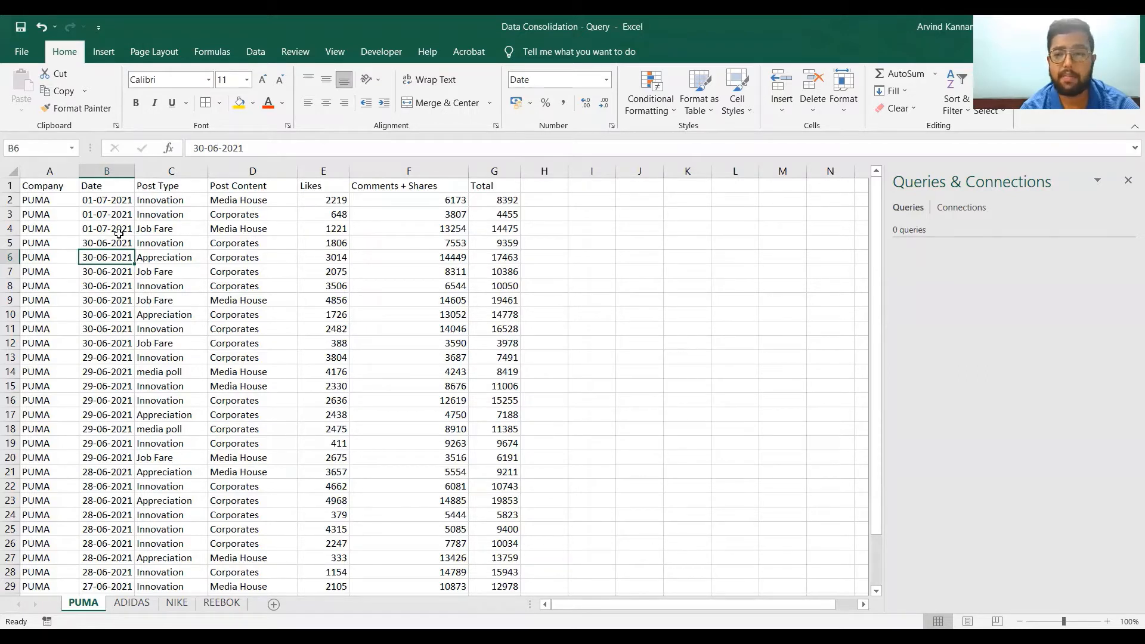
Examine the PUMA sheet's columns: Company, Date, Post Type, Post Content, Likes, Comments + Shares and Total.
left_click(62, 188)
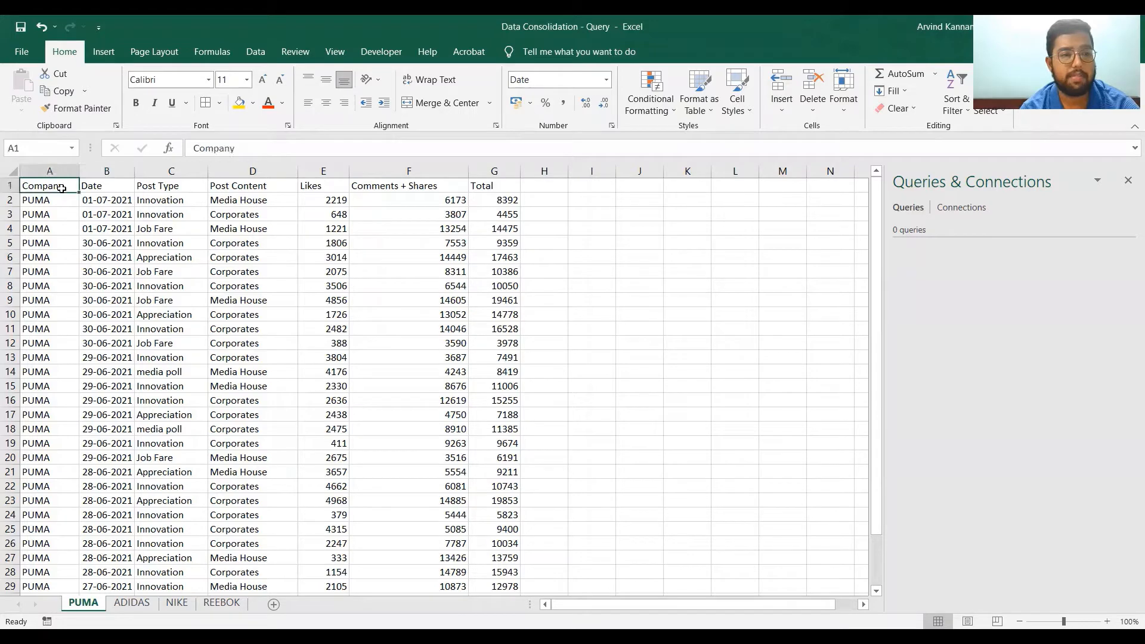
left_click(109, 189)
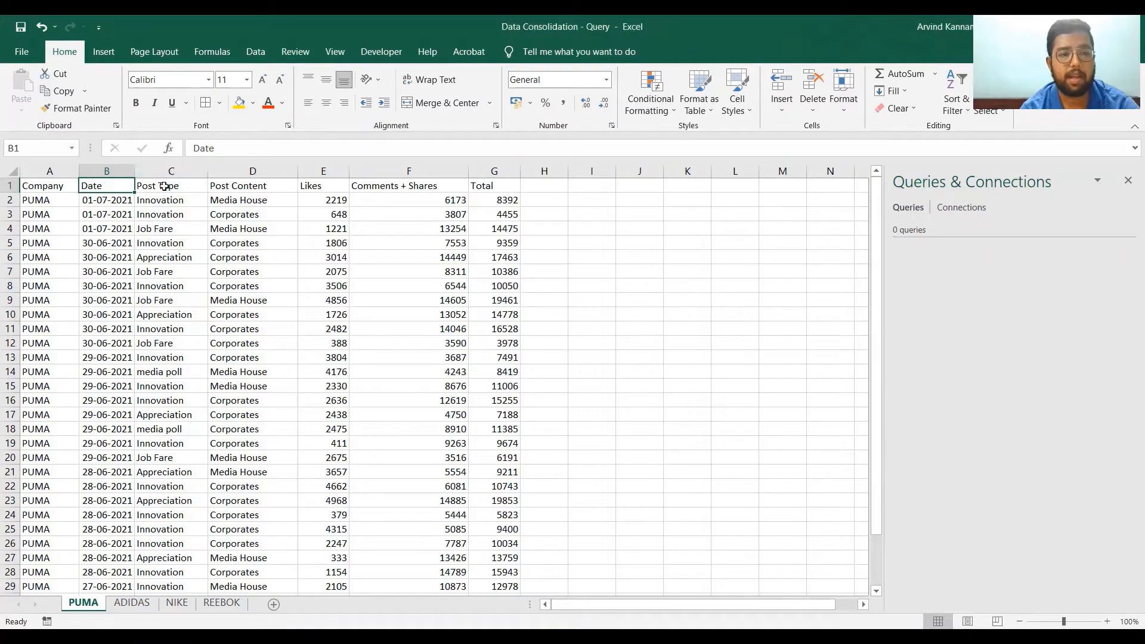
left_click(165, 186)
left_click(163, 203)
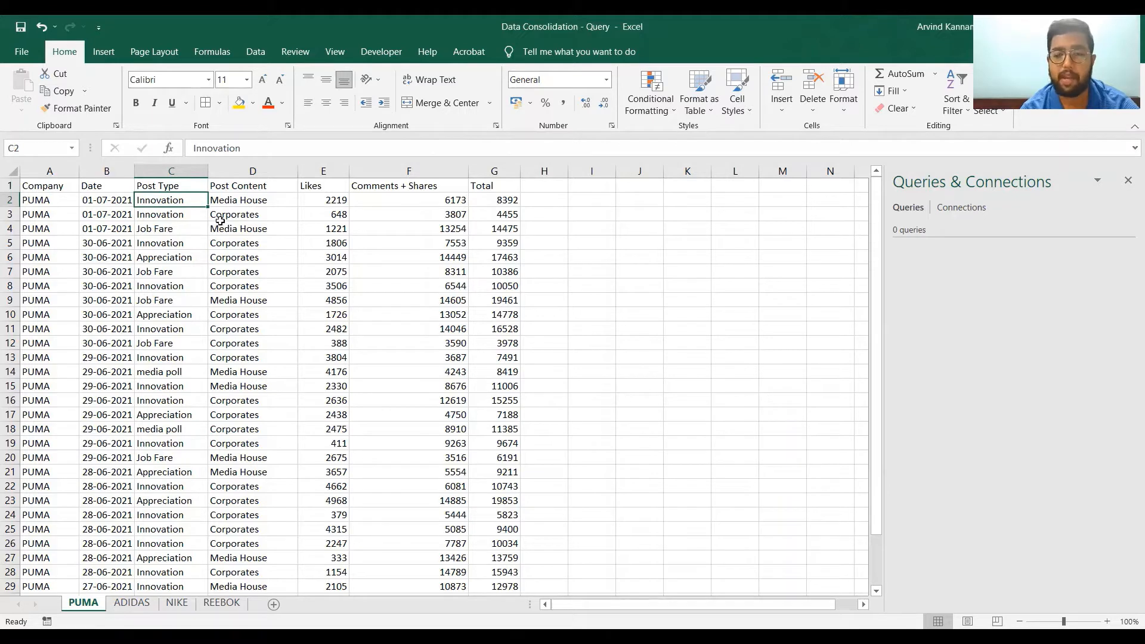
left_click(181, 257)
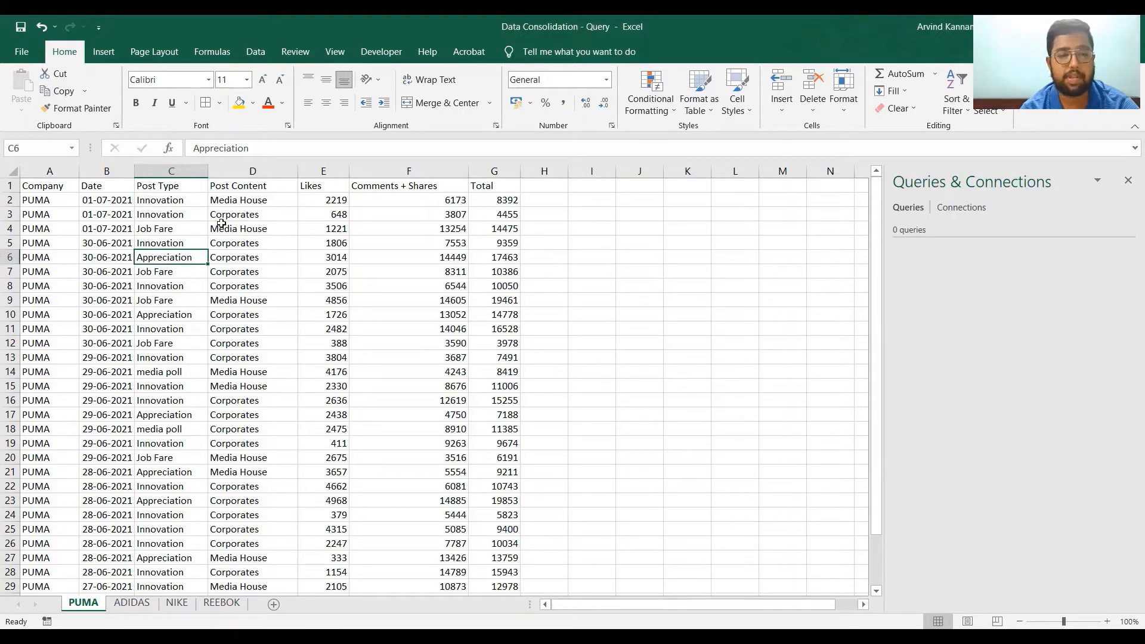
left_click(241, 203)
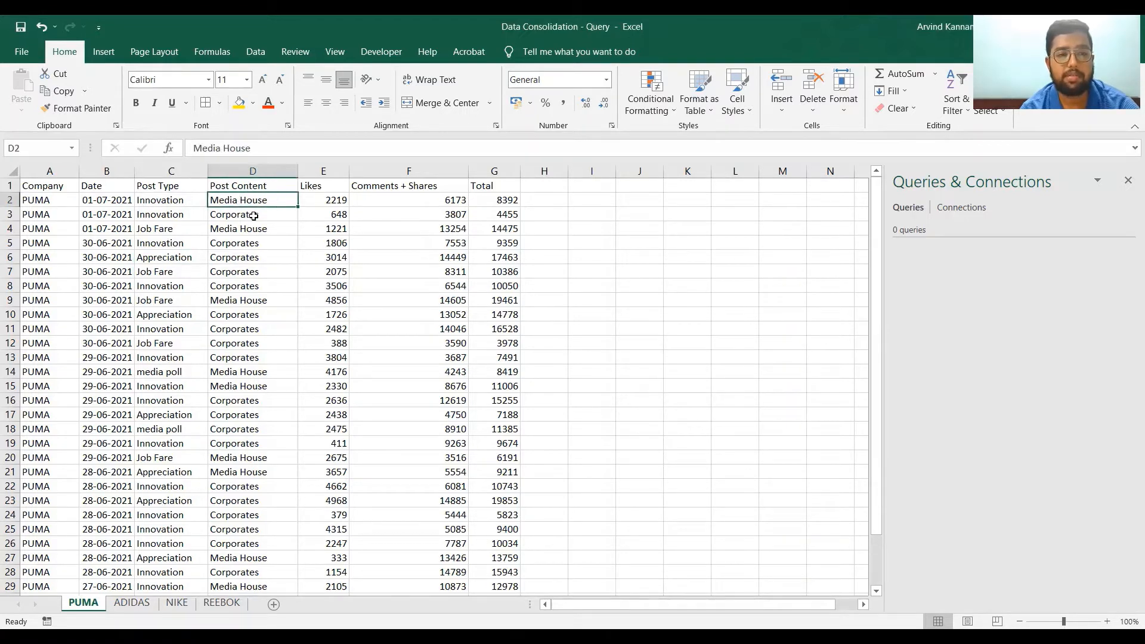
left_click(253, 215)
left_click(328, 200)
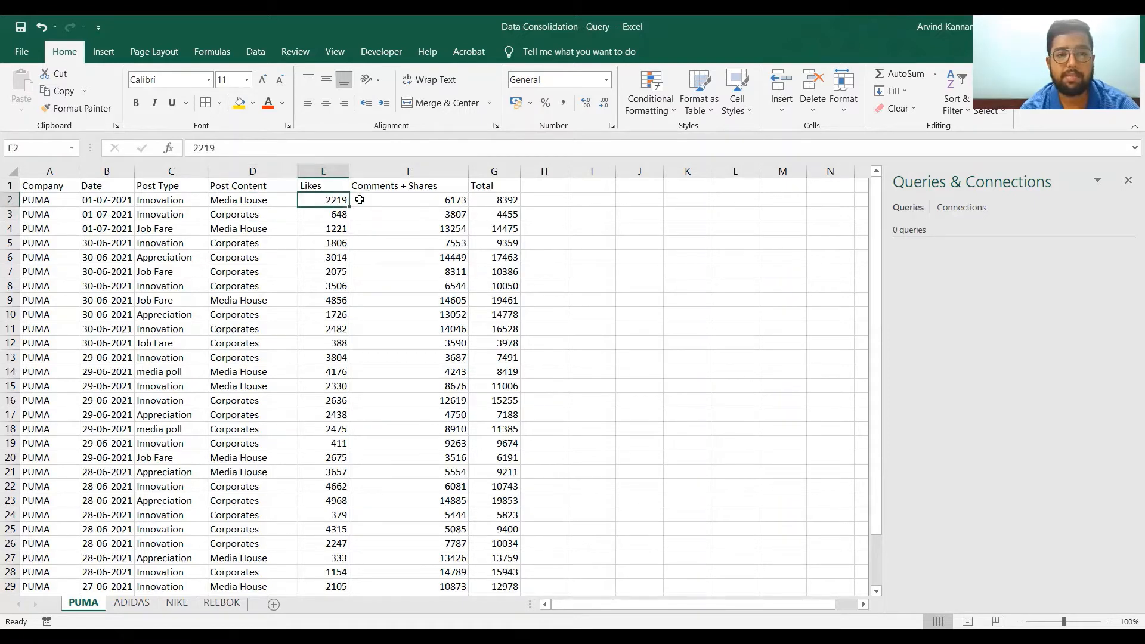
left_click(396, 202)
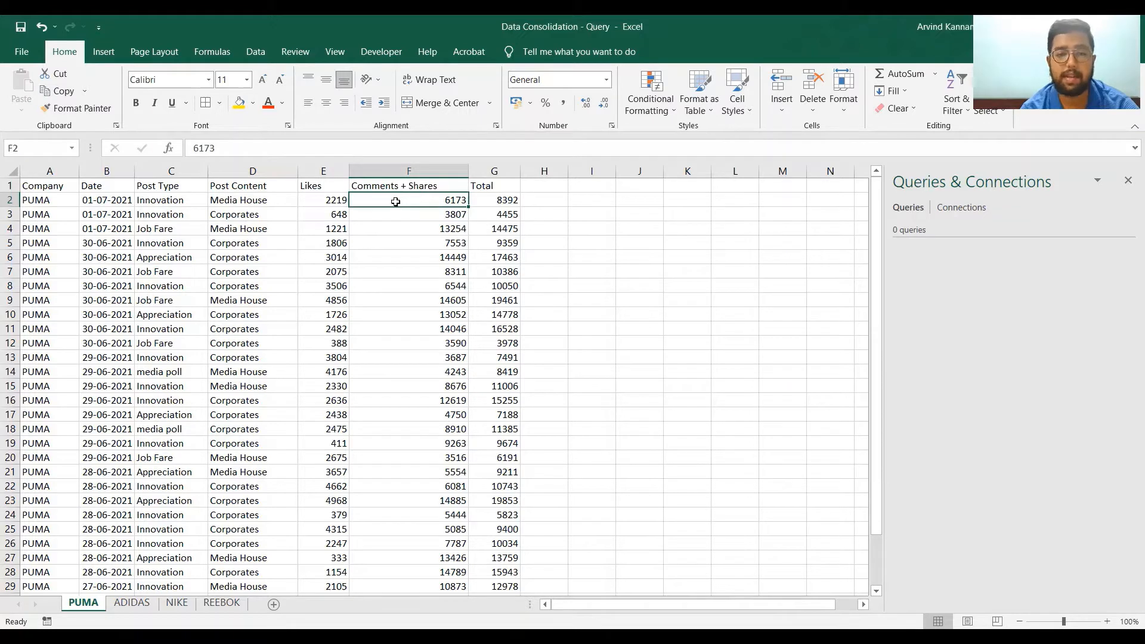
left_click(491, 200)
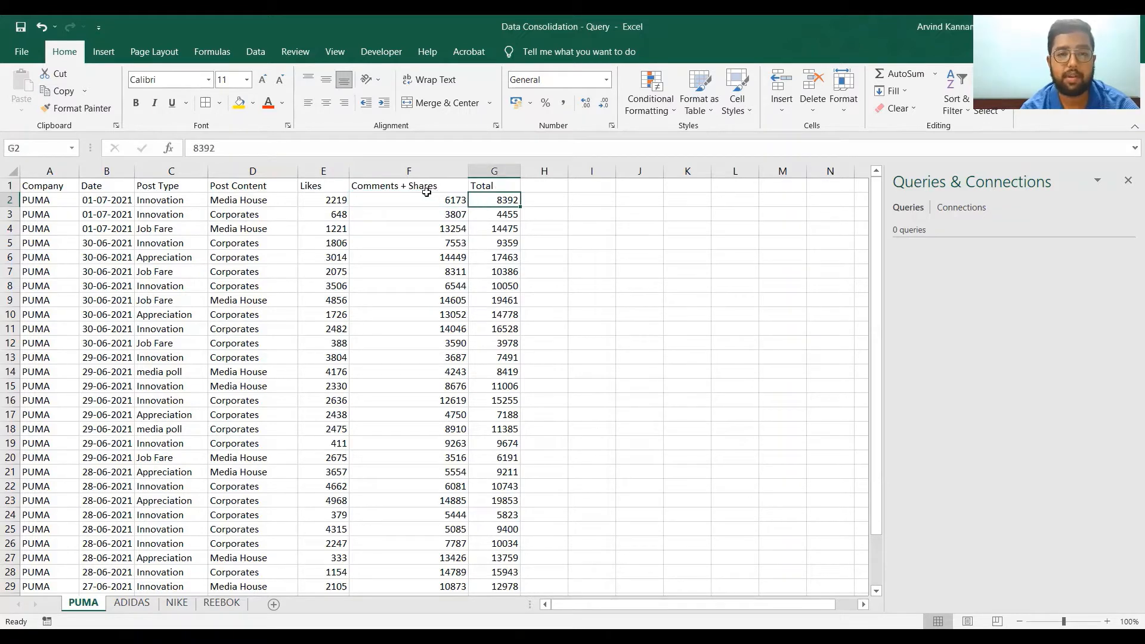
left_click(314, 199)
left_click(425, 200)
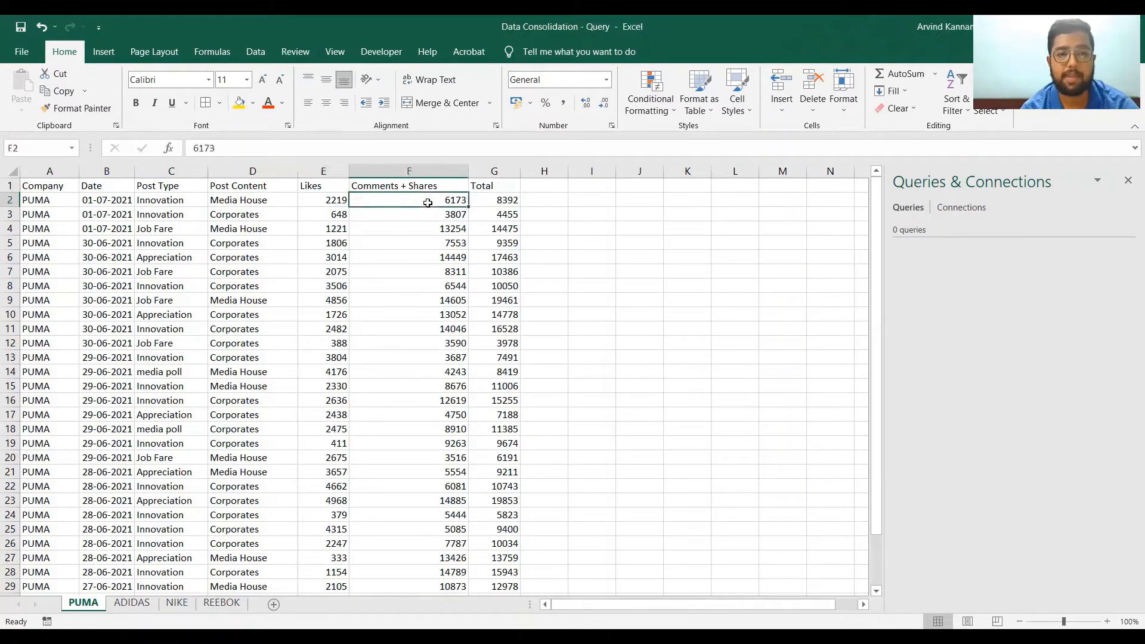
left_click(502, 205)
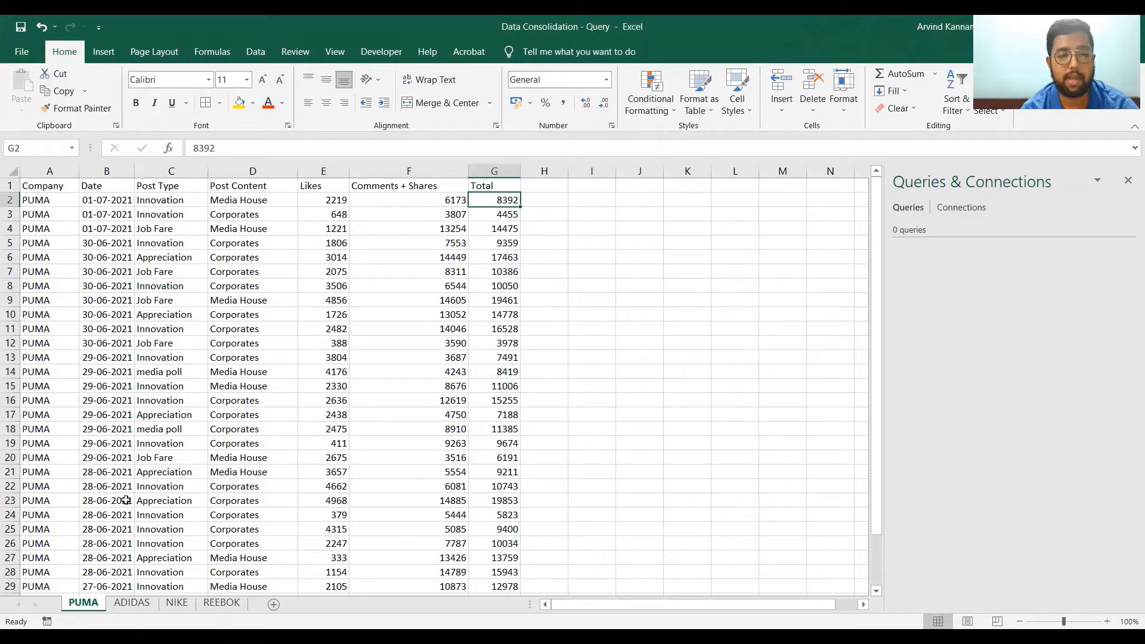
Look through the ADIDAS, NIKE and REEBOK sheets to compare their layout with the PUMA sheet.
left_click(134, 604)
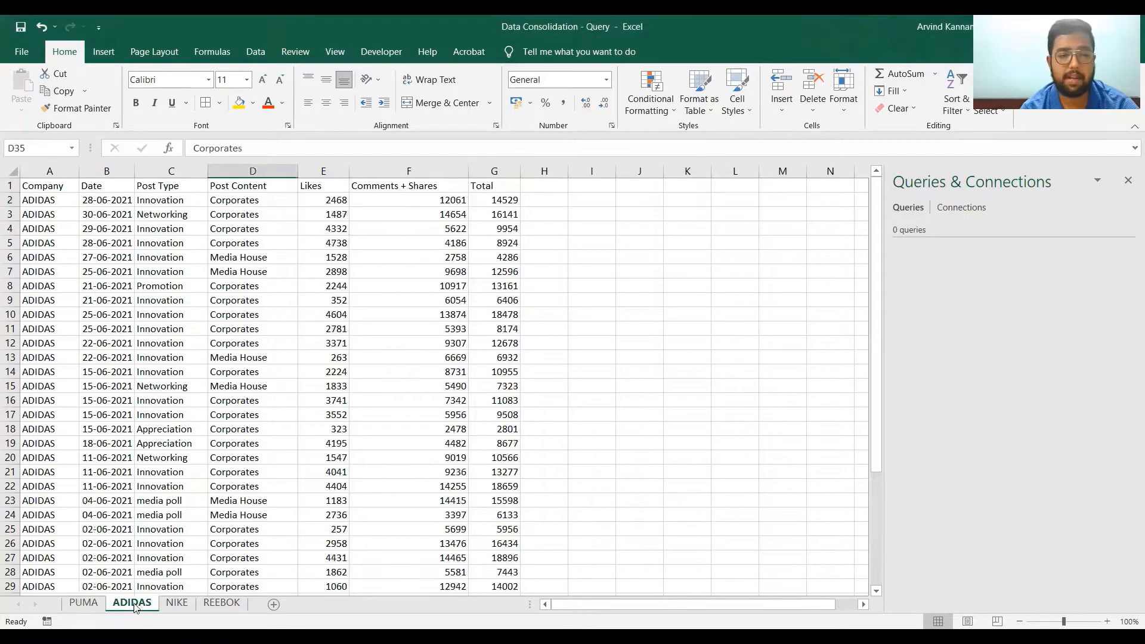
left_click(176, 603)
left_click(221, 603)
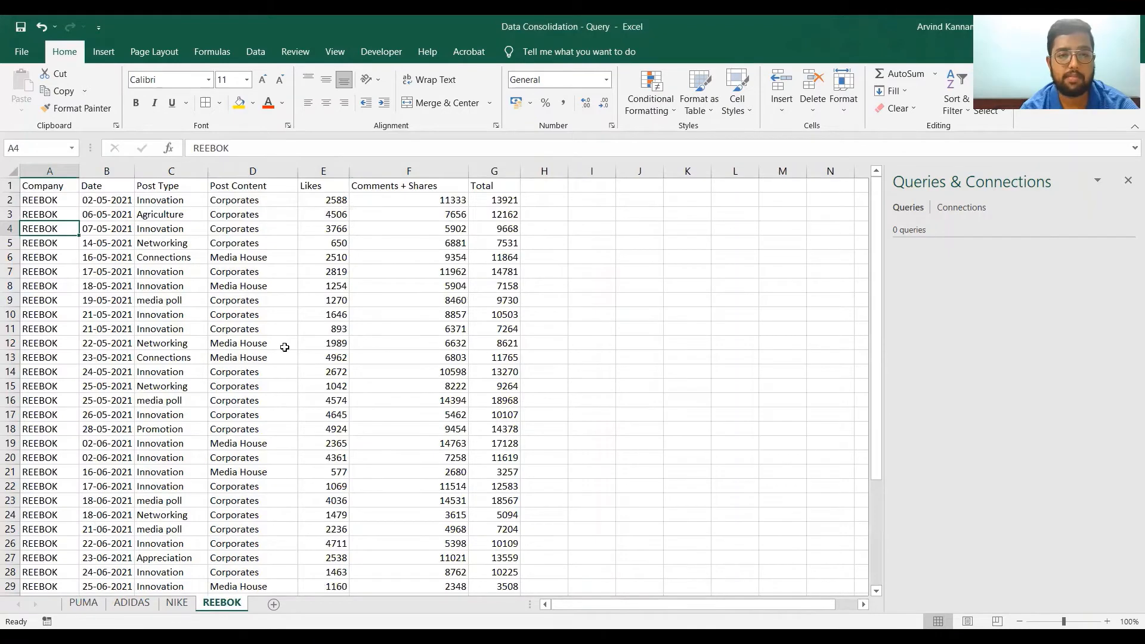
Convert the data range on the PUMA sheet into a table with headers.
left_click(82, 604)
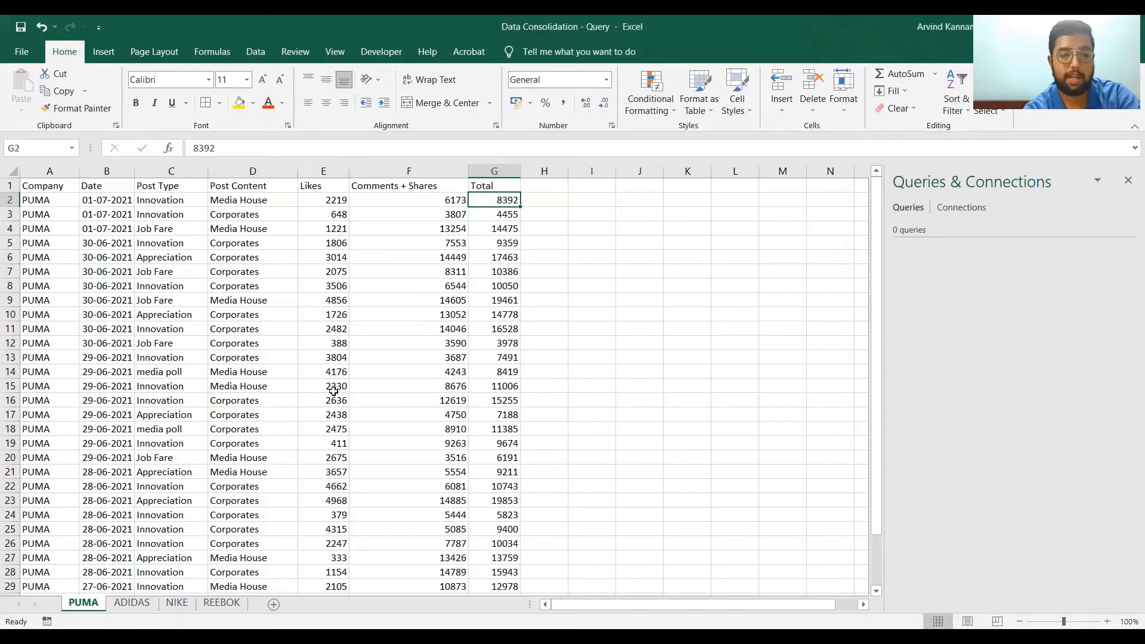
key("ctrl+t")
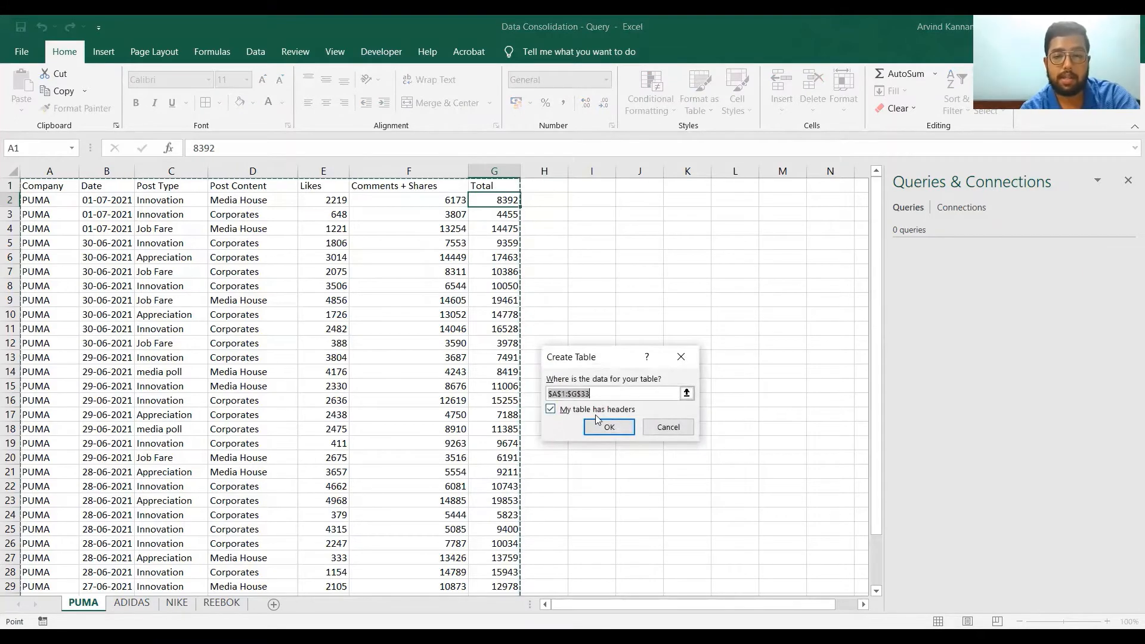
left_click(598, 429)
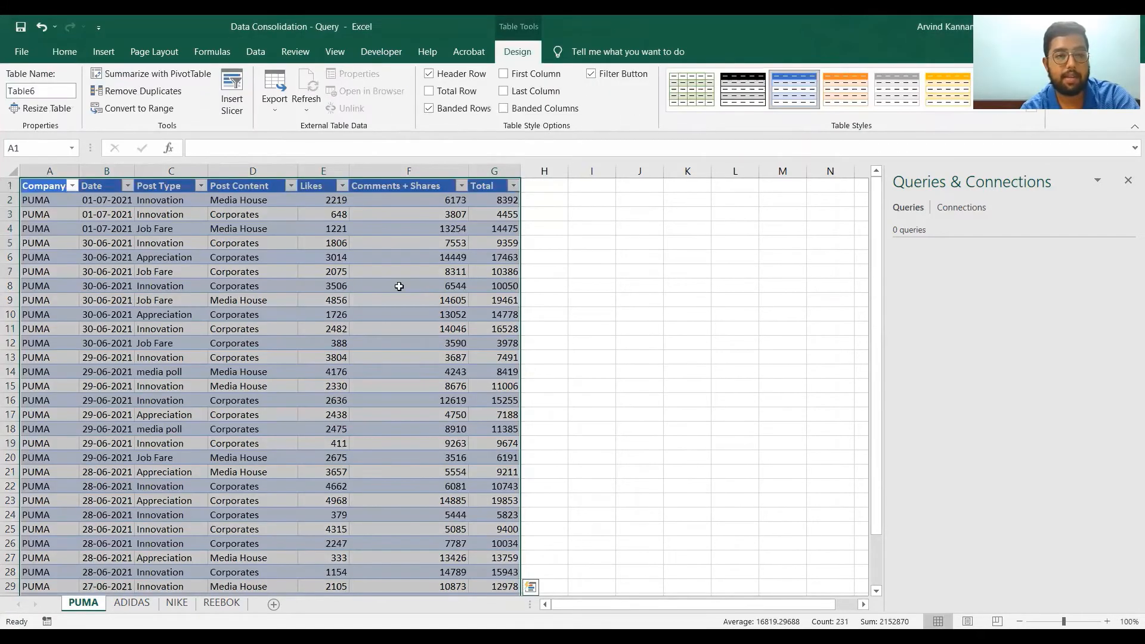
Rename the table on the PUMA sheet as Table_PUMA.
left_click(68, 89)
left_click(36, 90)
key("BackSpace")
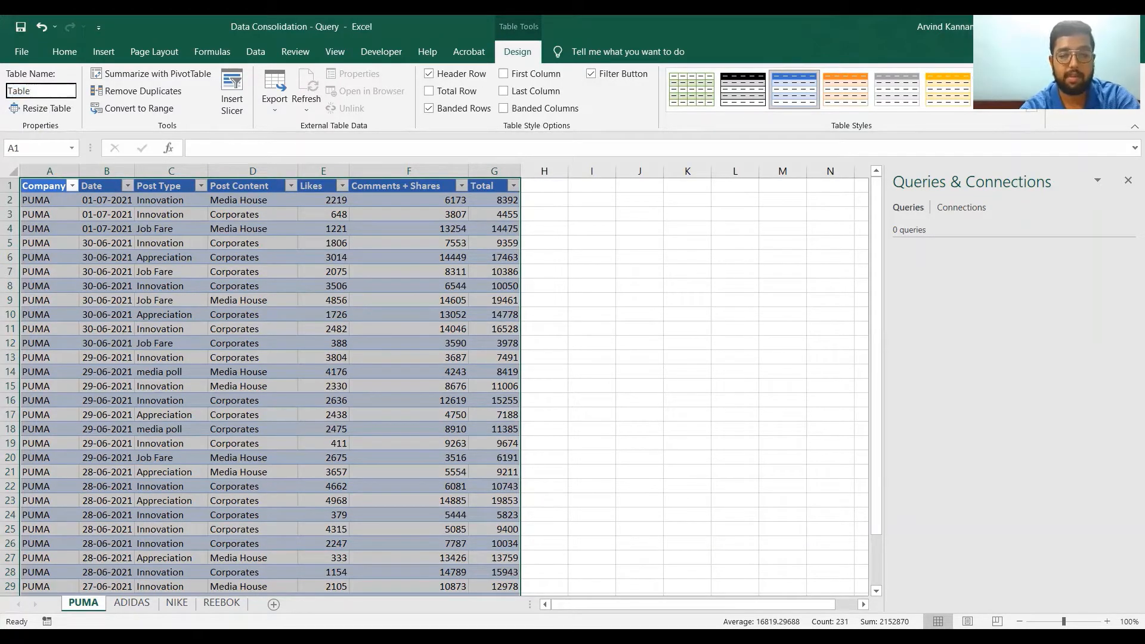
type("_")
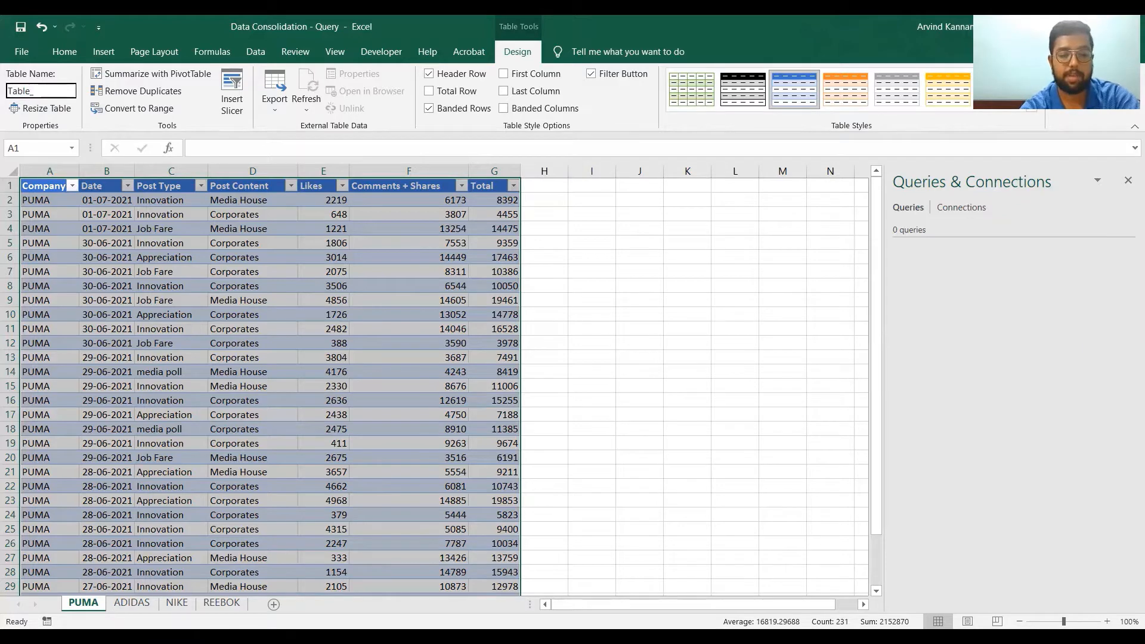
type("PUMA")
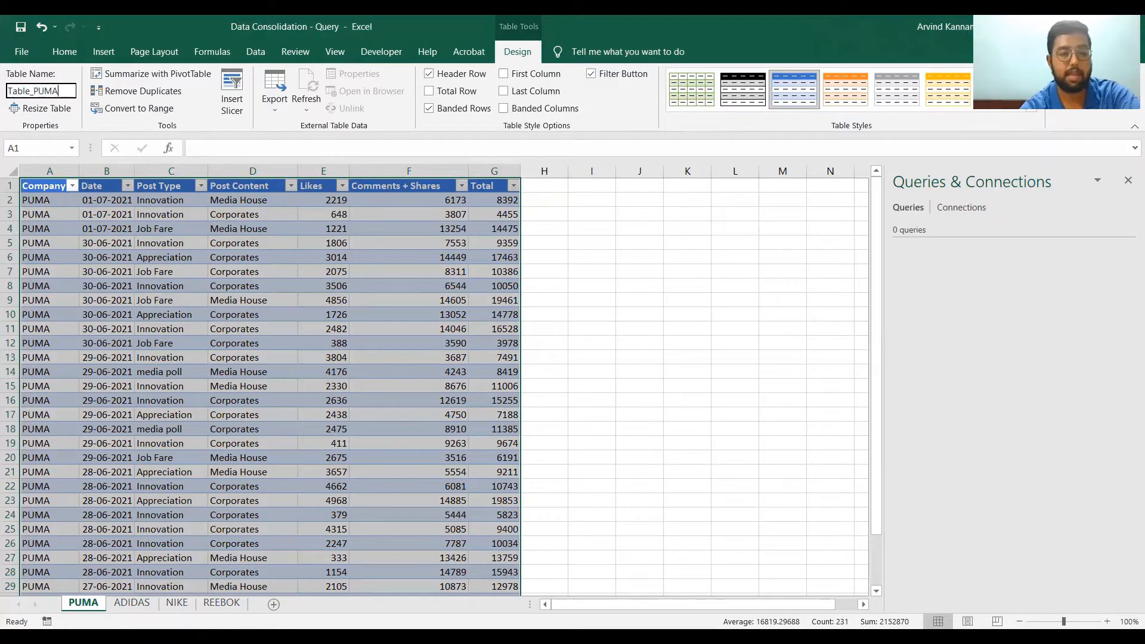
left_click(107, 247)
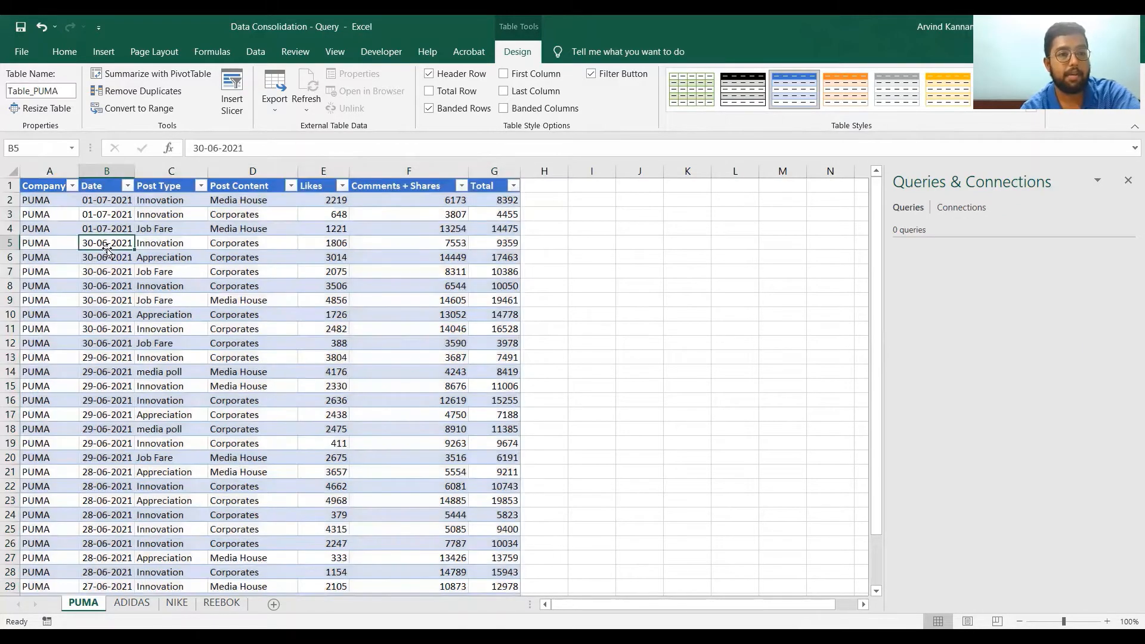
View the ADIDAS and NIKE sheets, and convert the REEBOK sheet's data range into a table with headers.
left_click(135, 604)
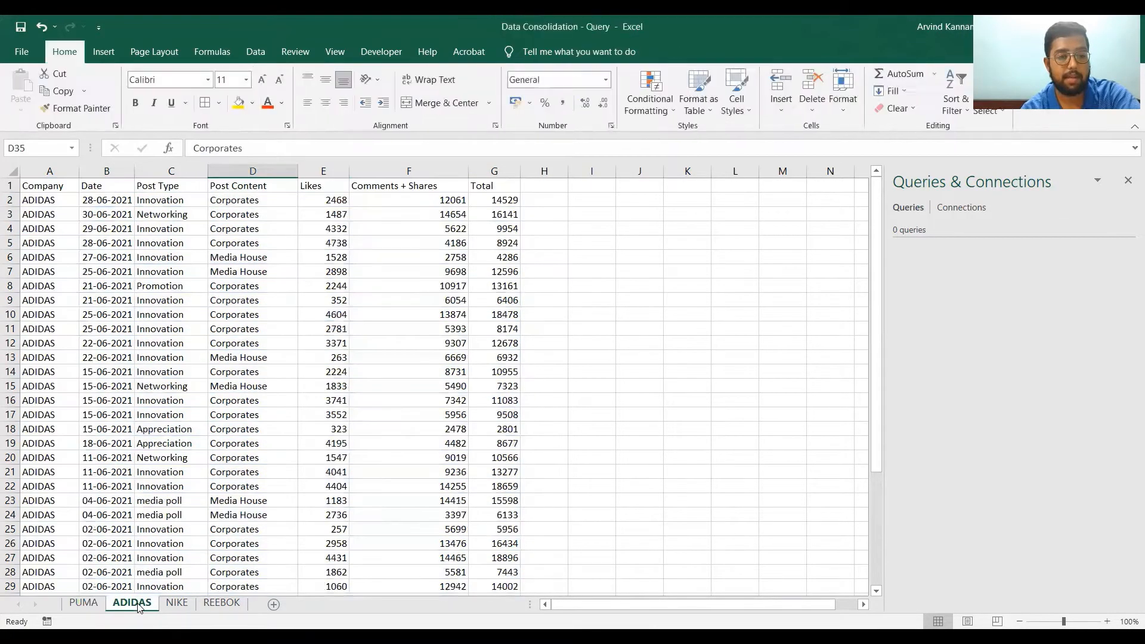
left_click(177, 603)
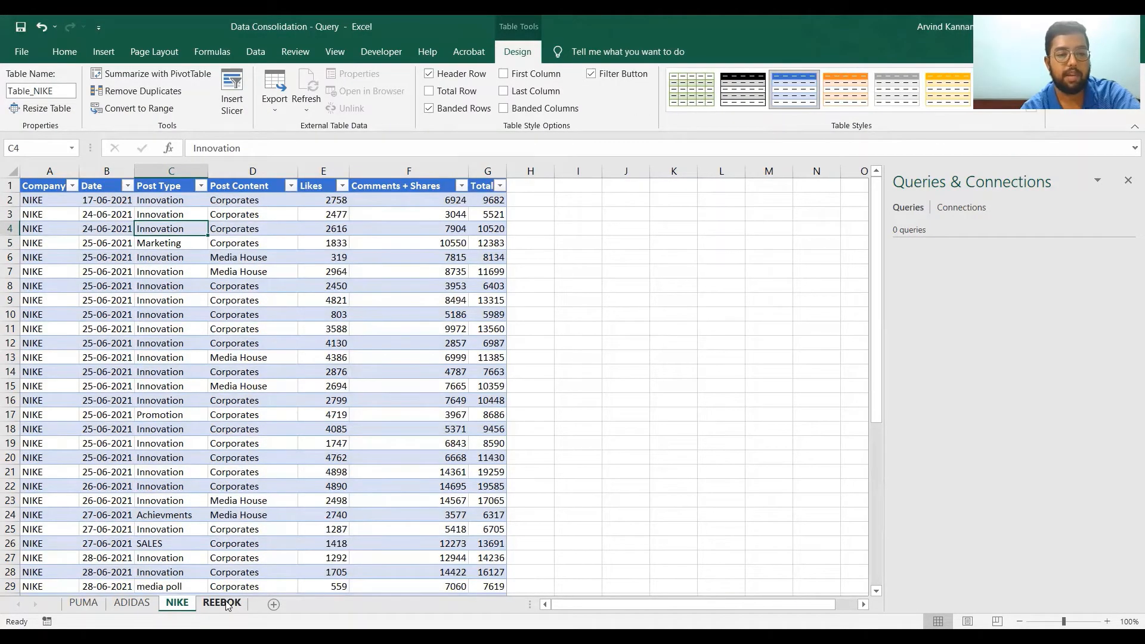
left_click(224, 604)
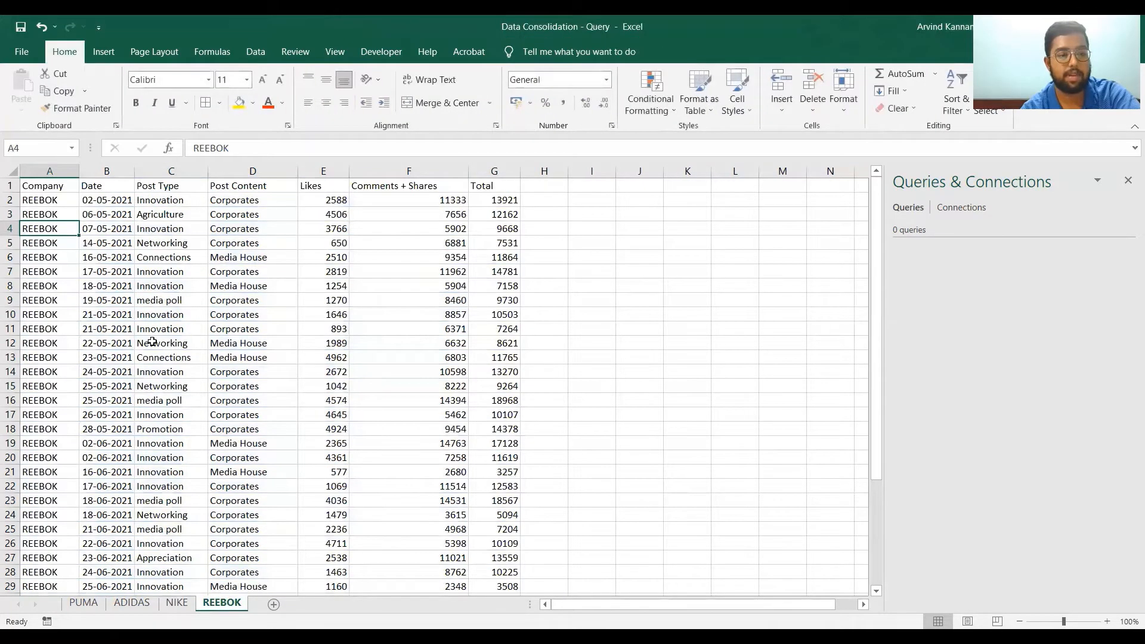
key("ctrl+t")
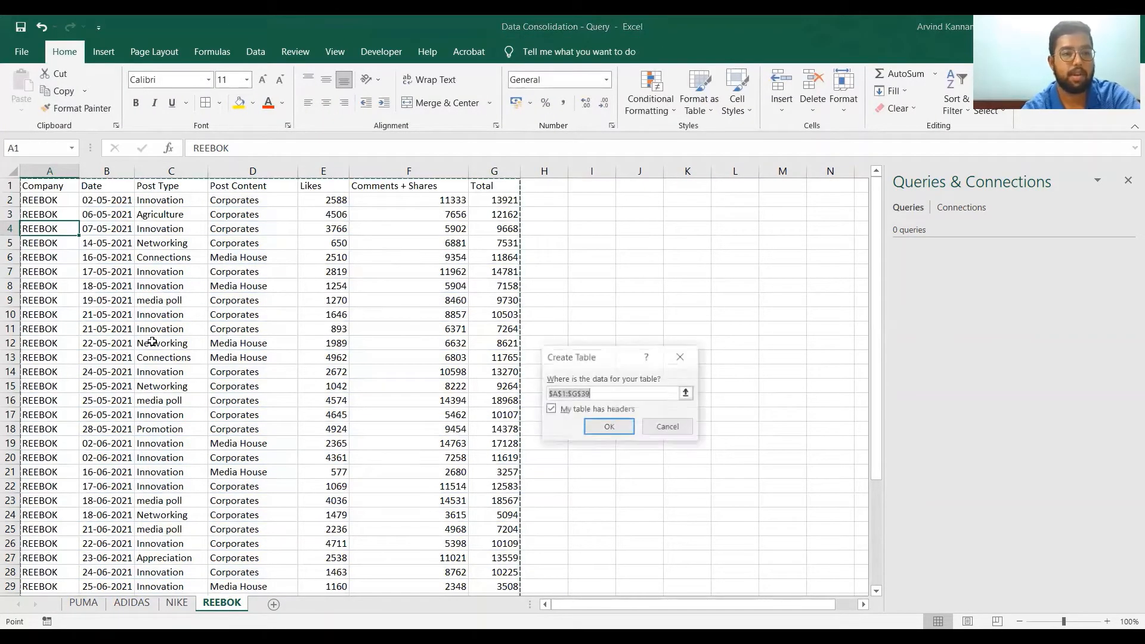
left_click(610, 429)
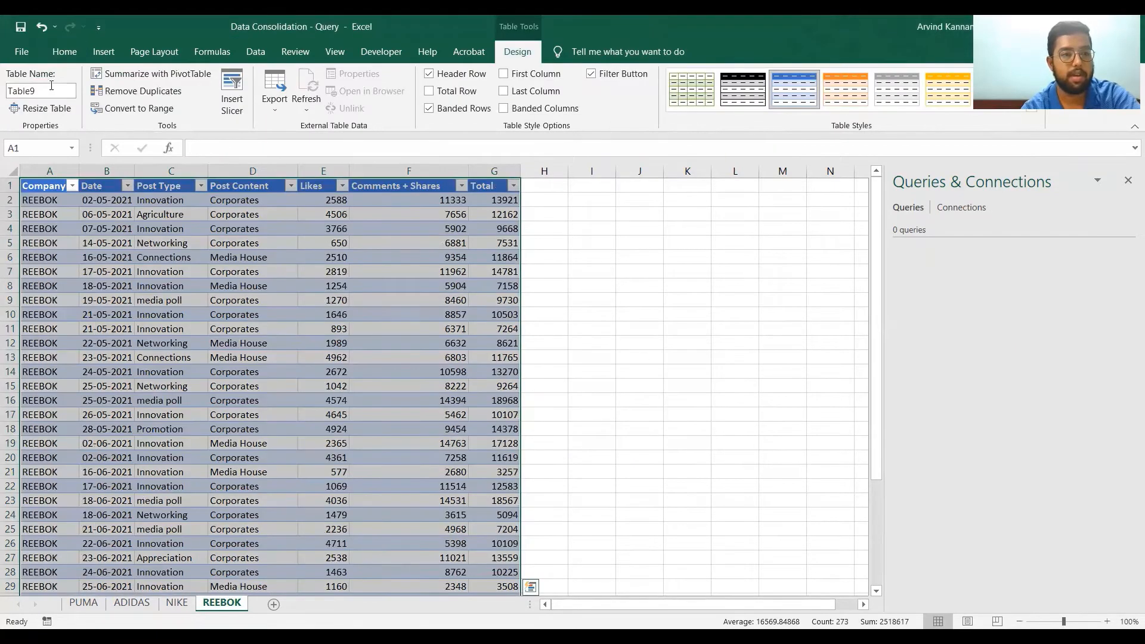
Rename the table on the REEBOK sheet as Table_REEBOK.
left_click(46, 90)
type("Table")
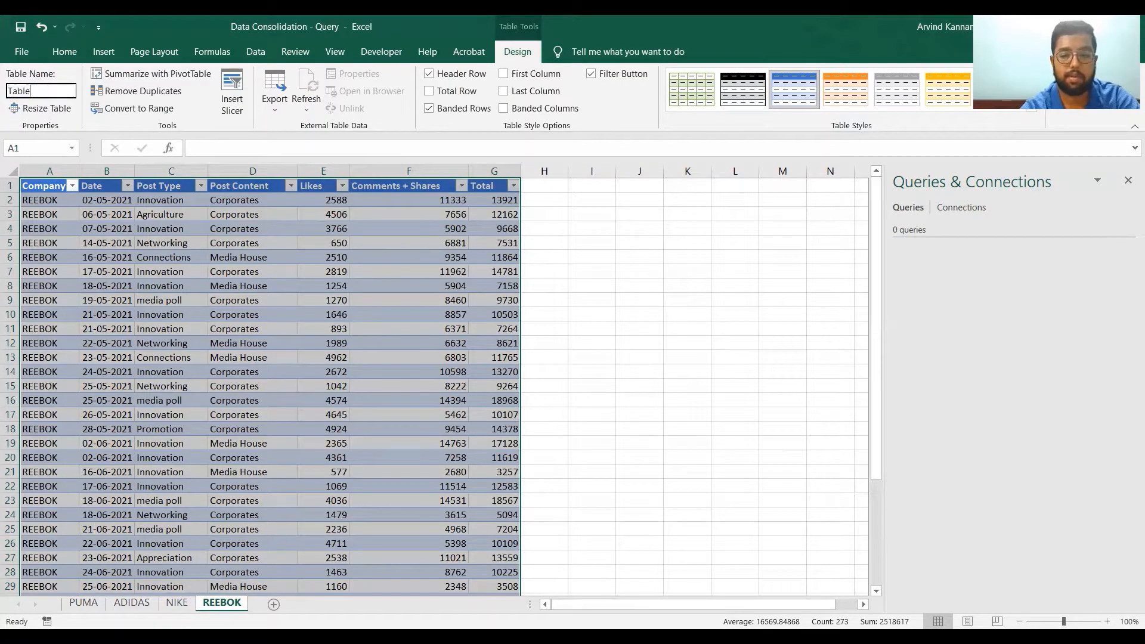
type("_R")
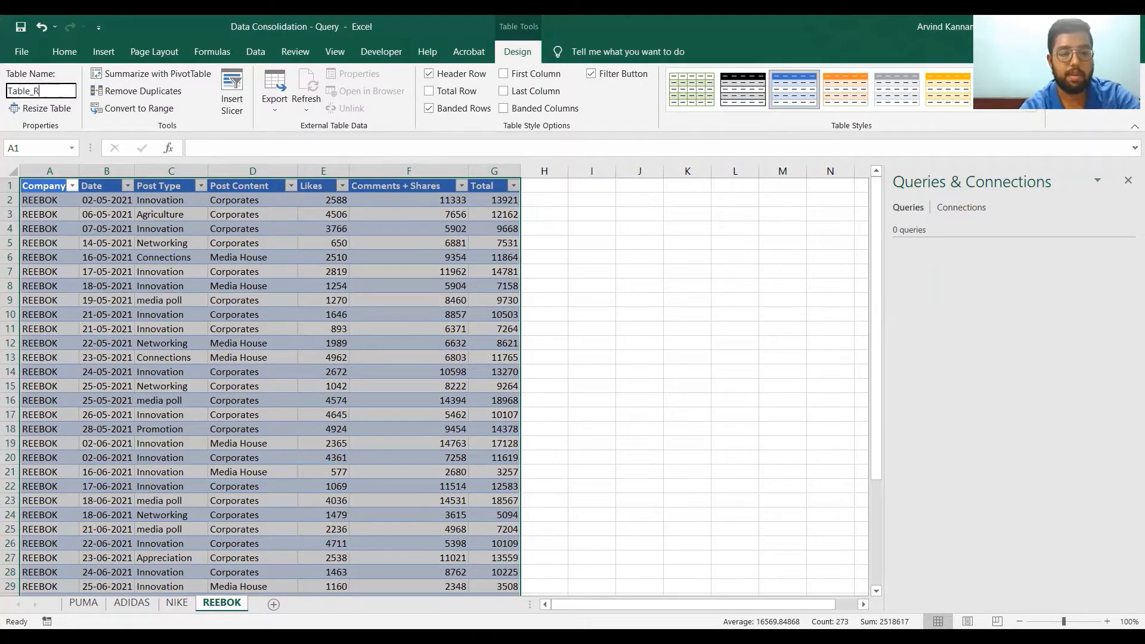
type("EEBOK")
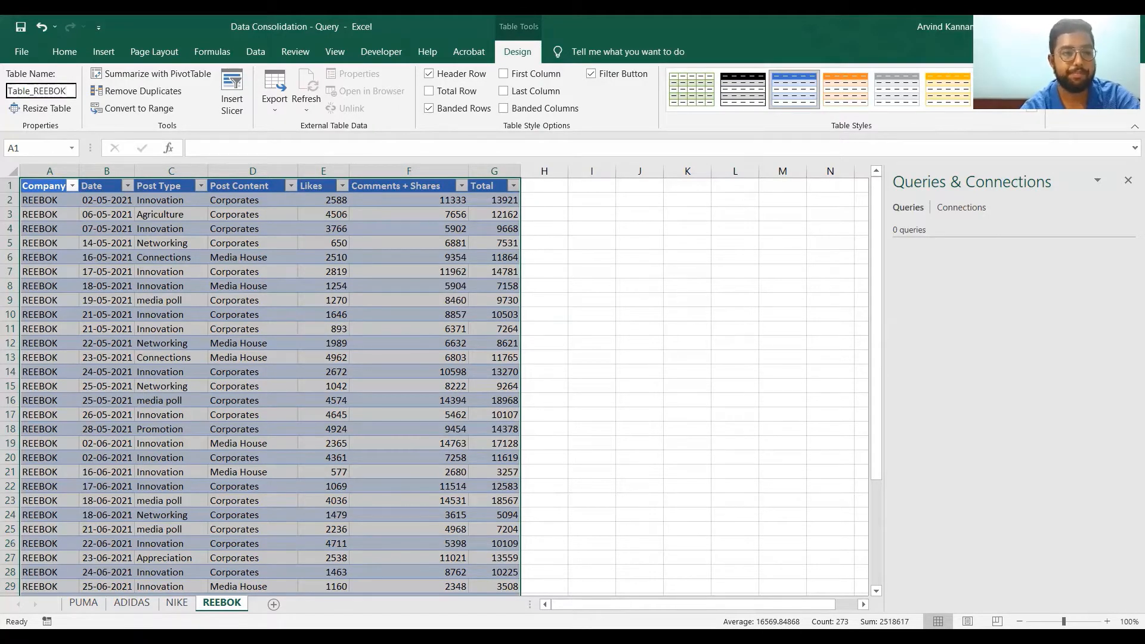
left_click(219, 257)
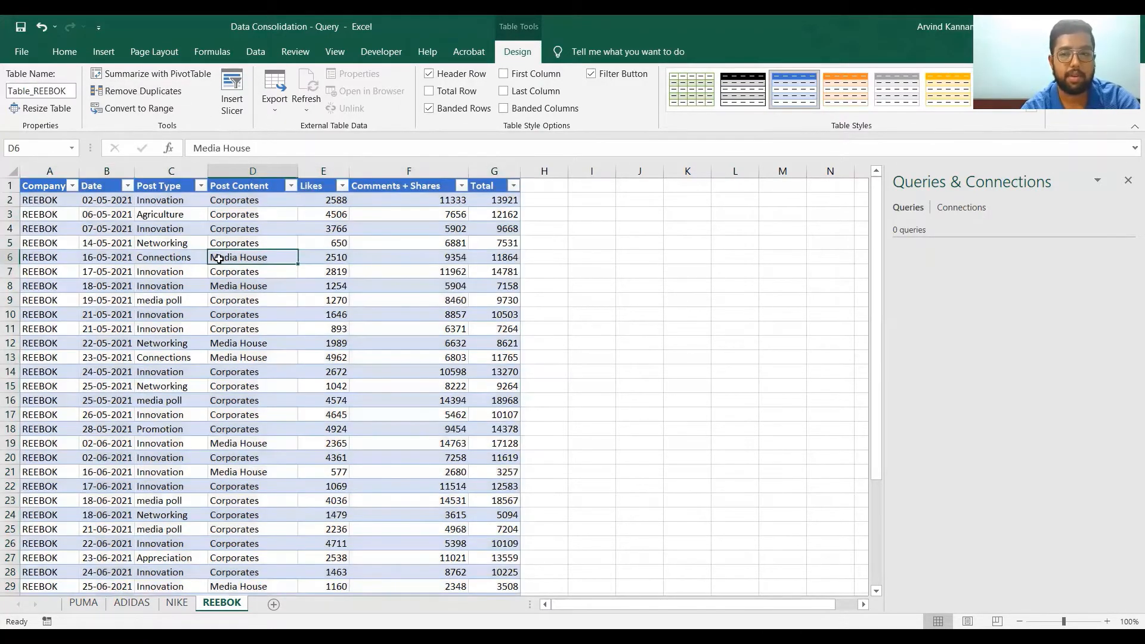
key("Down")
key("Down")
key("Down")
key("Down")
key("Down")
Create a blank query from other data sources in the Power Query Editor.
left_click(257, 54)
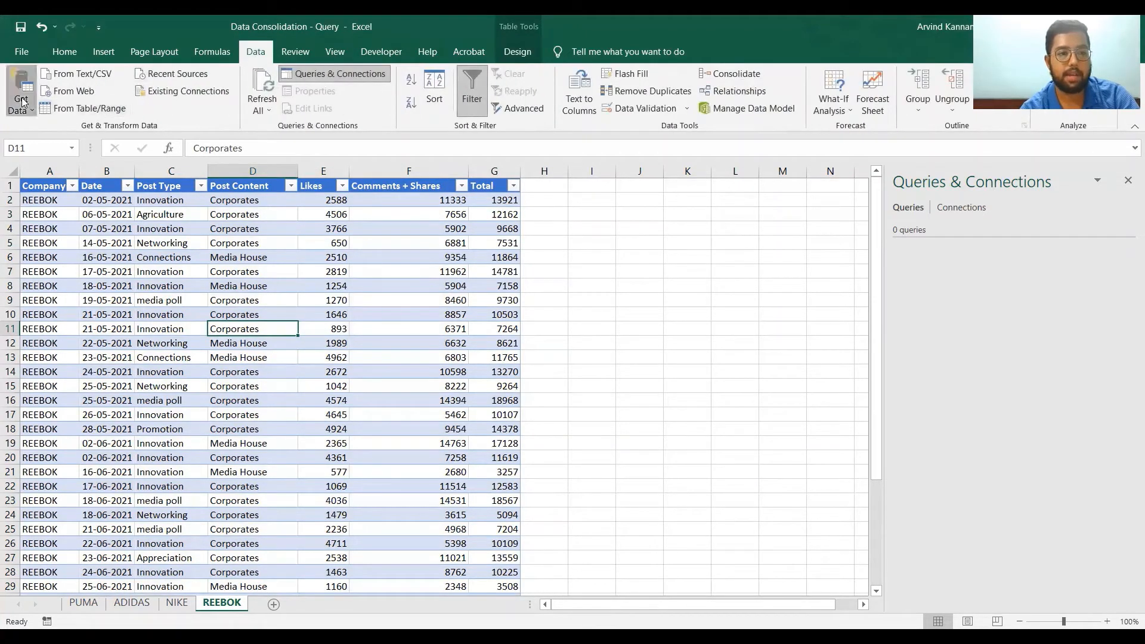
left_click(23, 102)
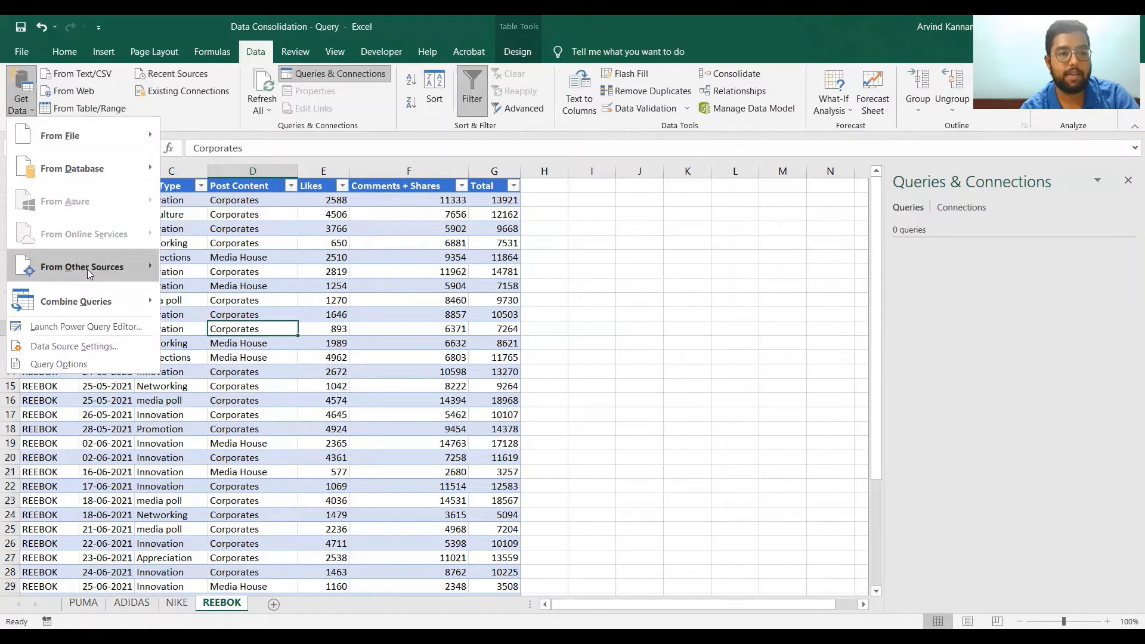
left_click(87, 269)
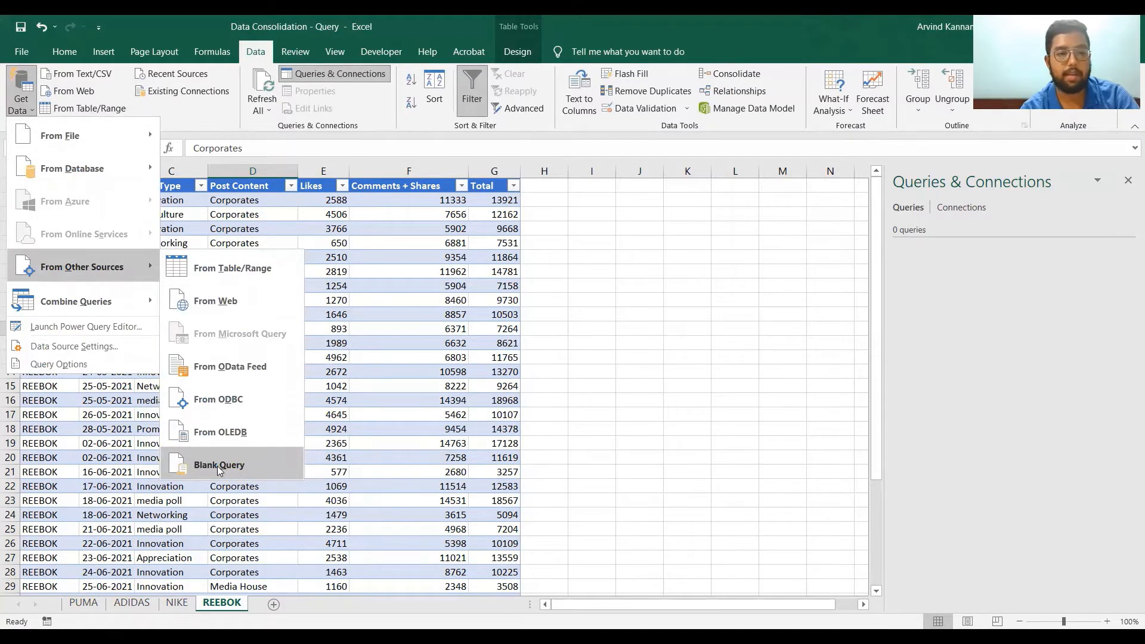
left_click(220, 467)
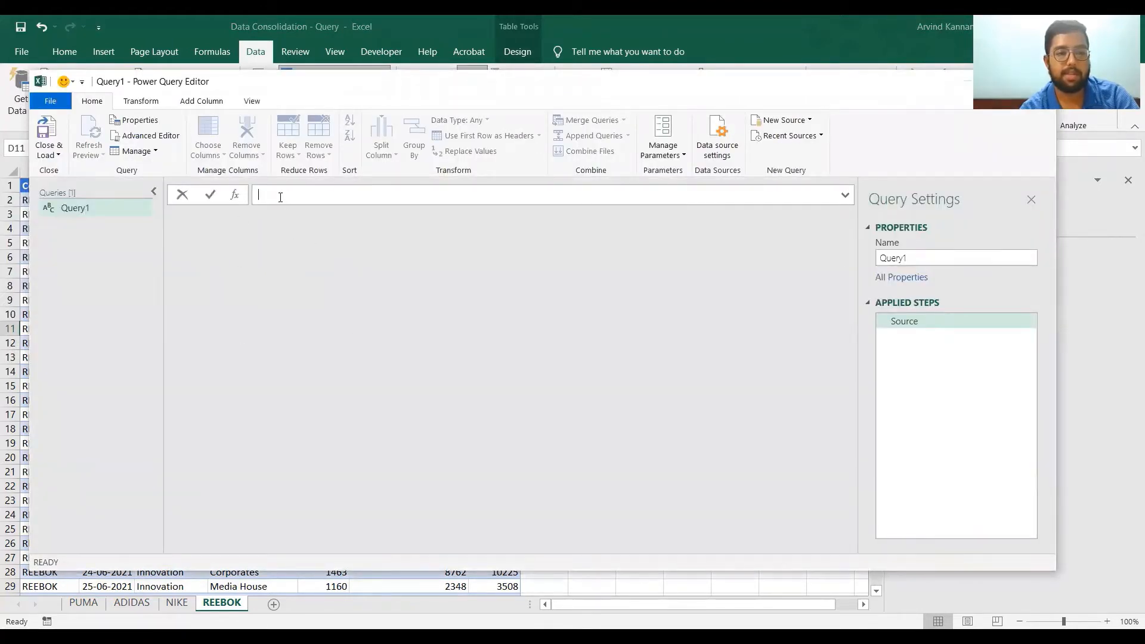
Enter the formula =Excel.CurrentWorkbook() as the source of the blank query.
type("=")
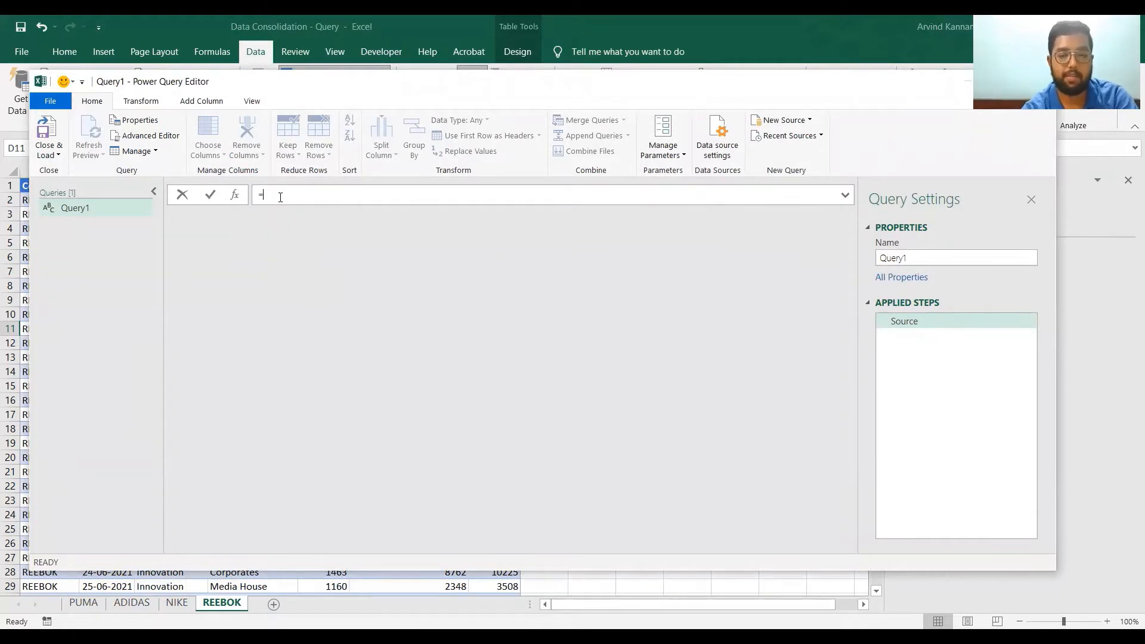
type("Ex")
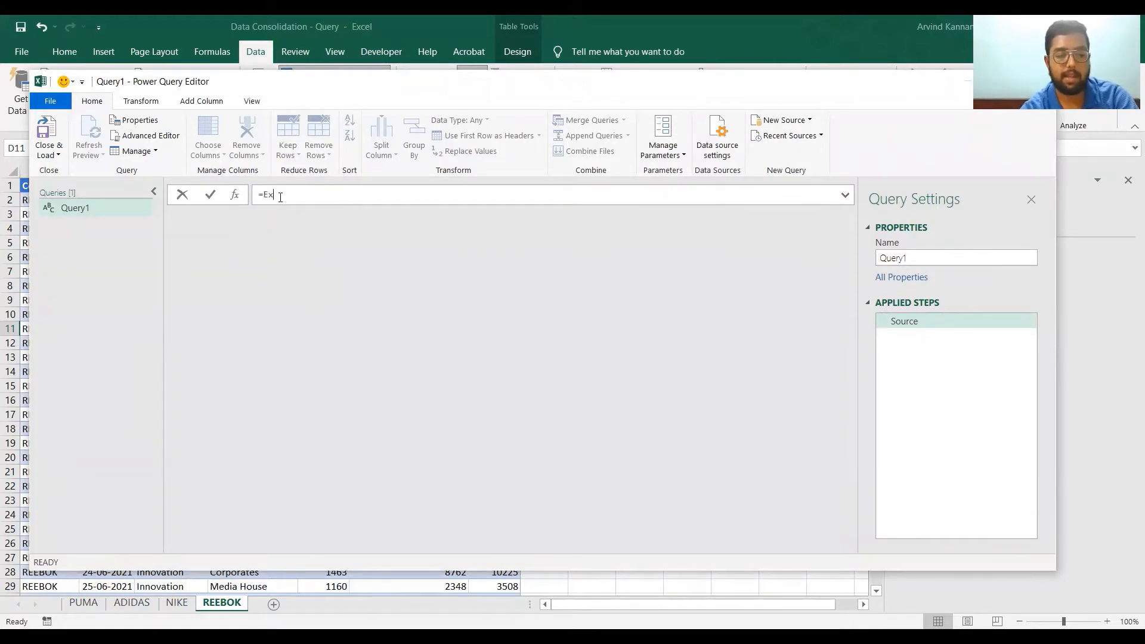
type("cel")
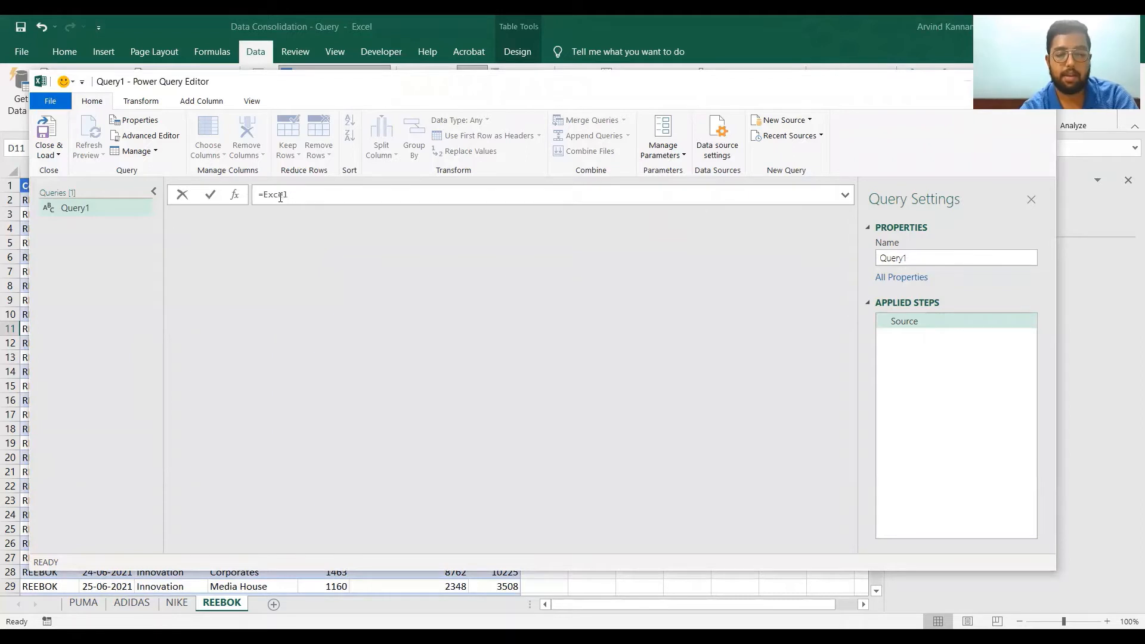
type(".Cu")
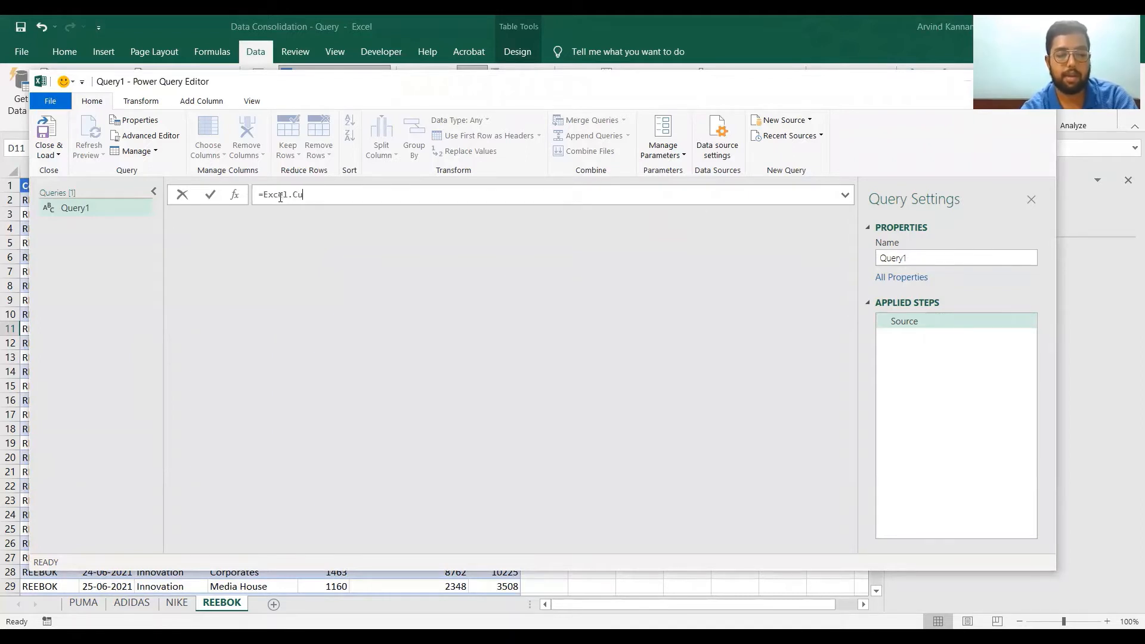
type("rrentW")
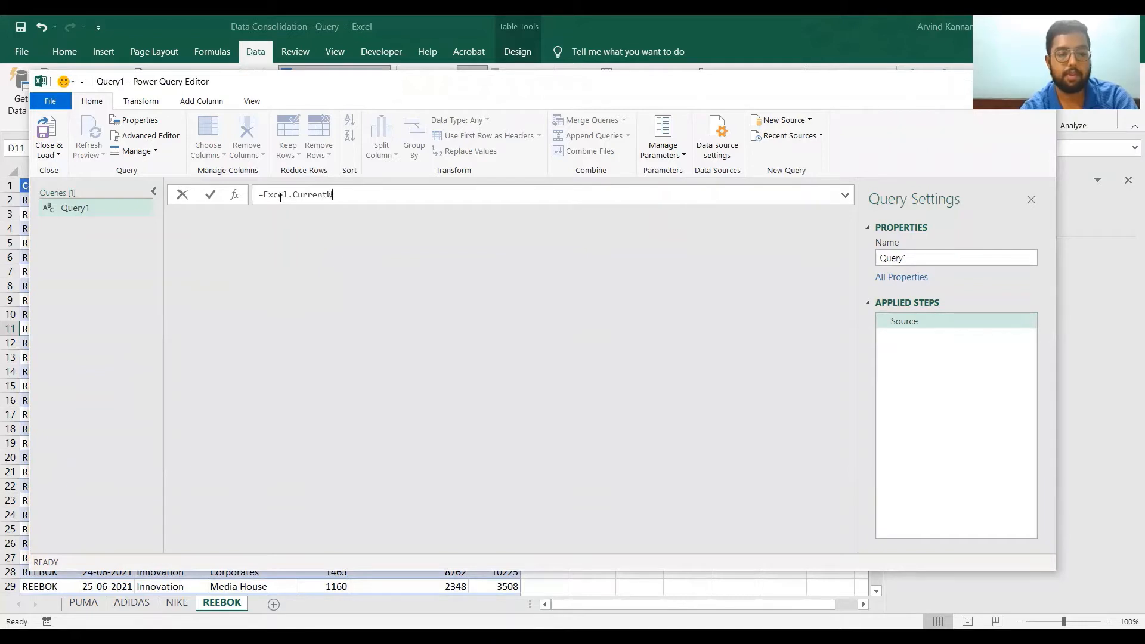
type("orkboo")
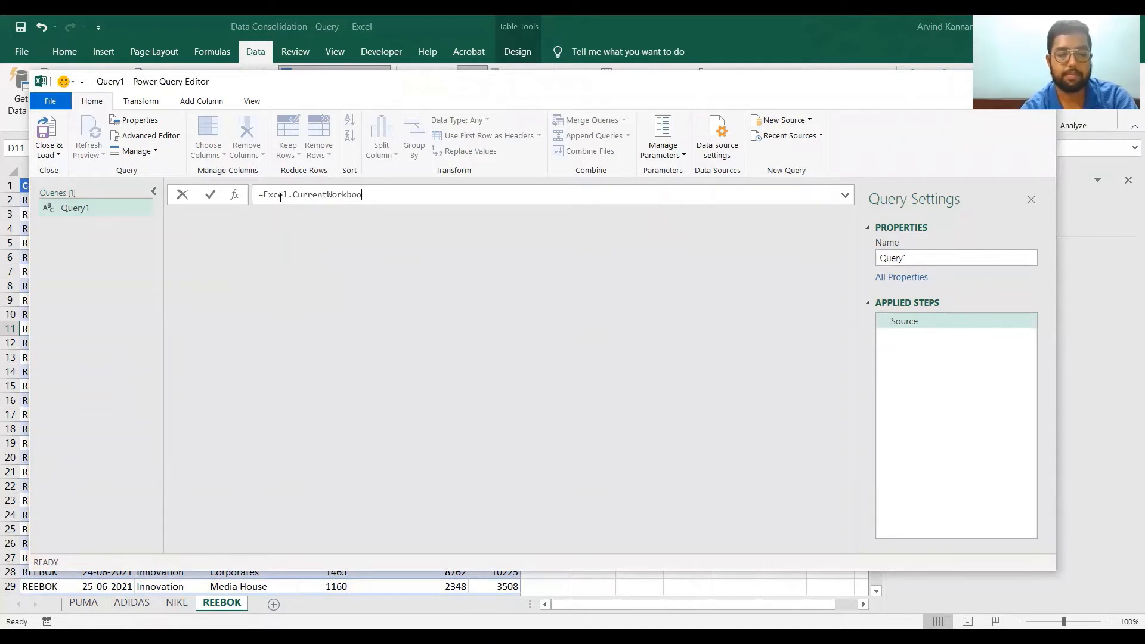
type("k()")
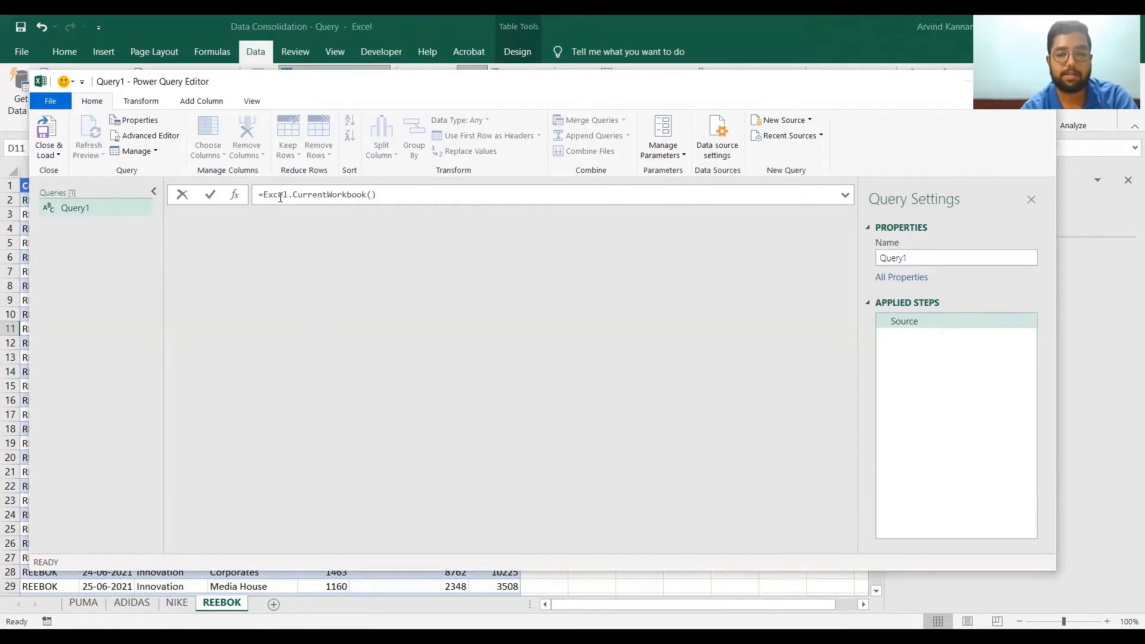
key("Return")
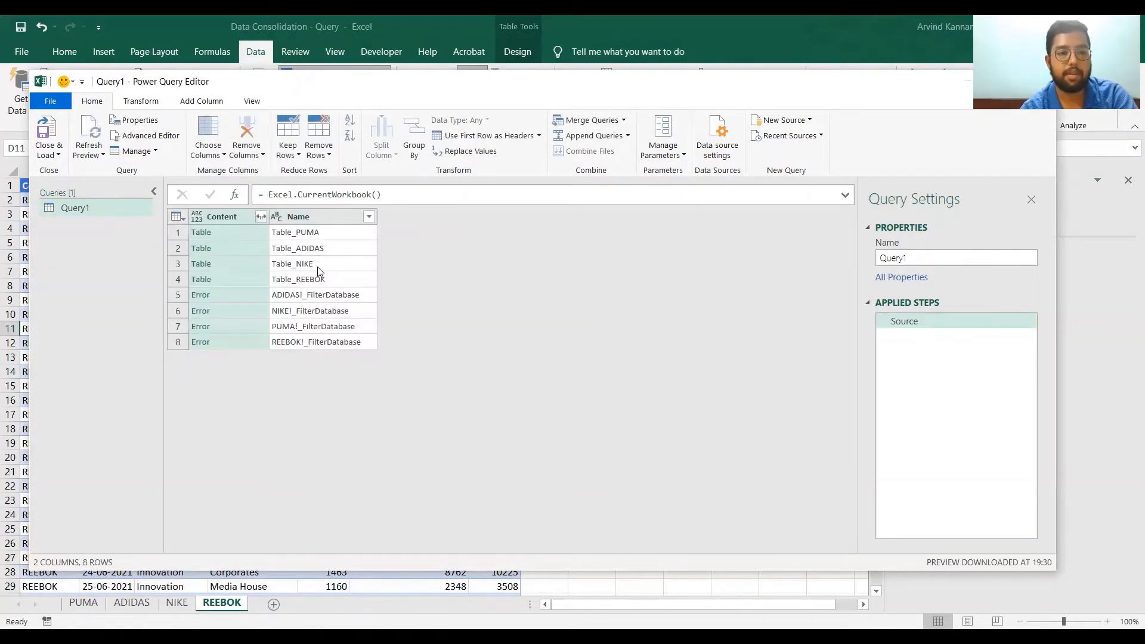
Preview the Content and Name entries of the listed tables and of the _FilterDatabase error rows.
left_click(229, 233)
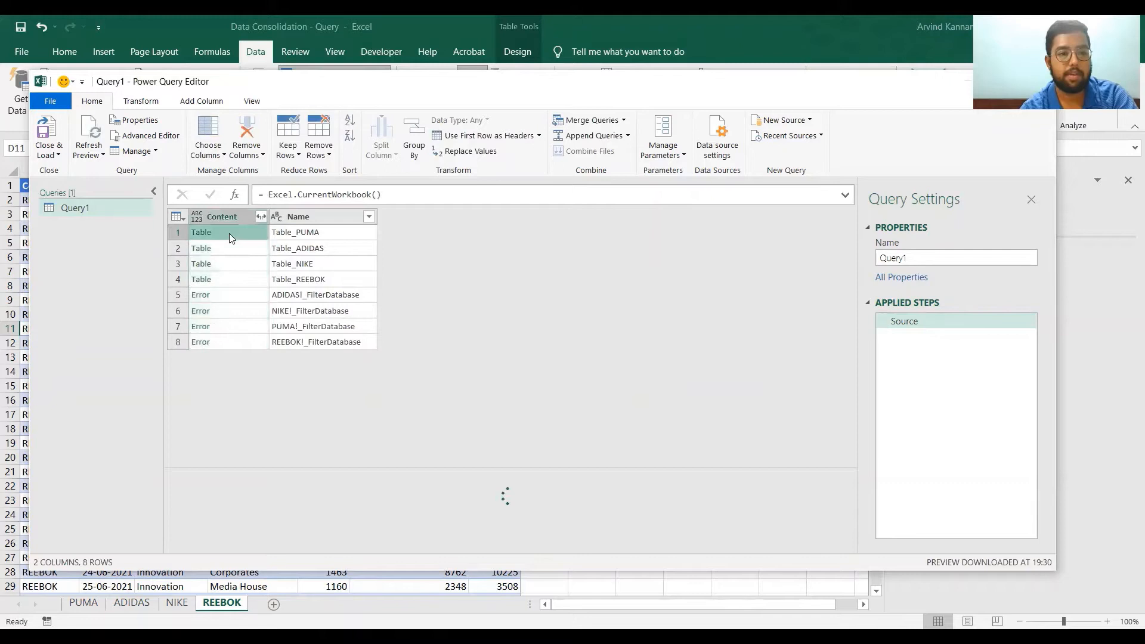
left_click(275, 235)
left_click(289, 246)
left_click(220, 267)
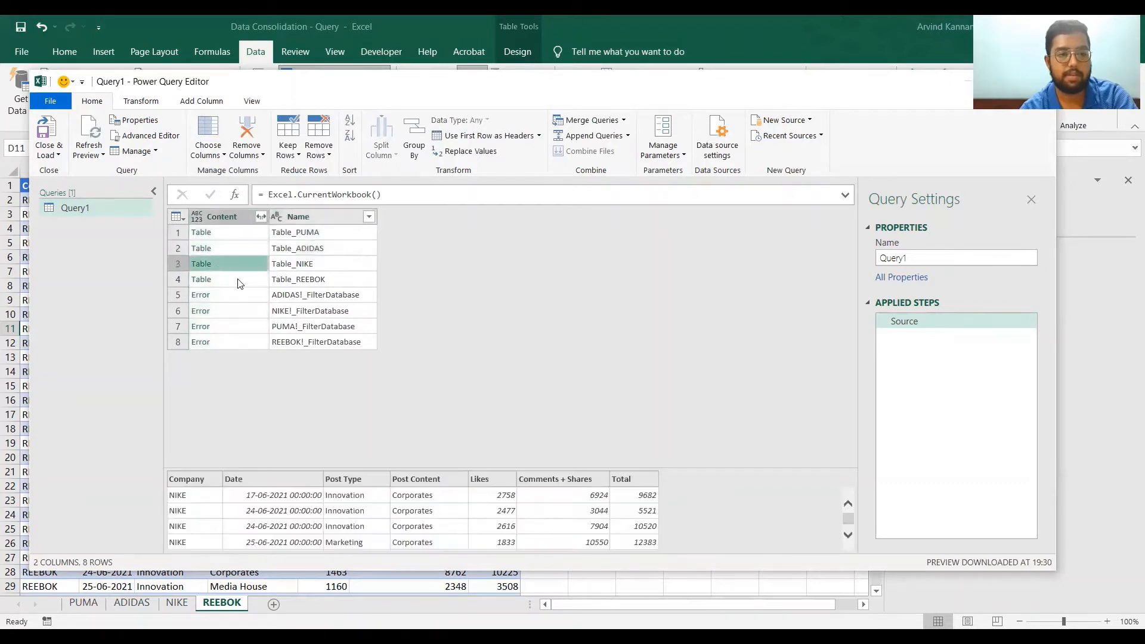
left_click(240, 284)
left_click(250, 294)
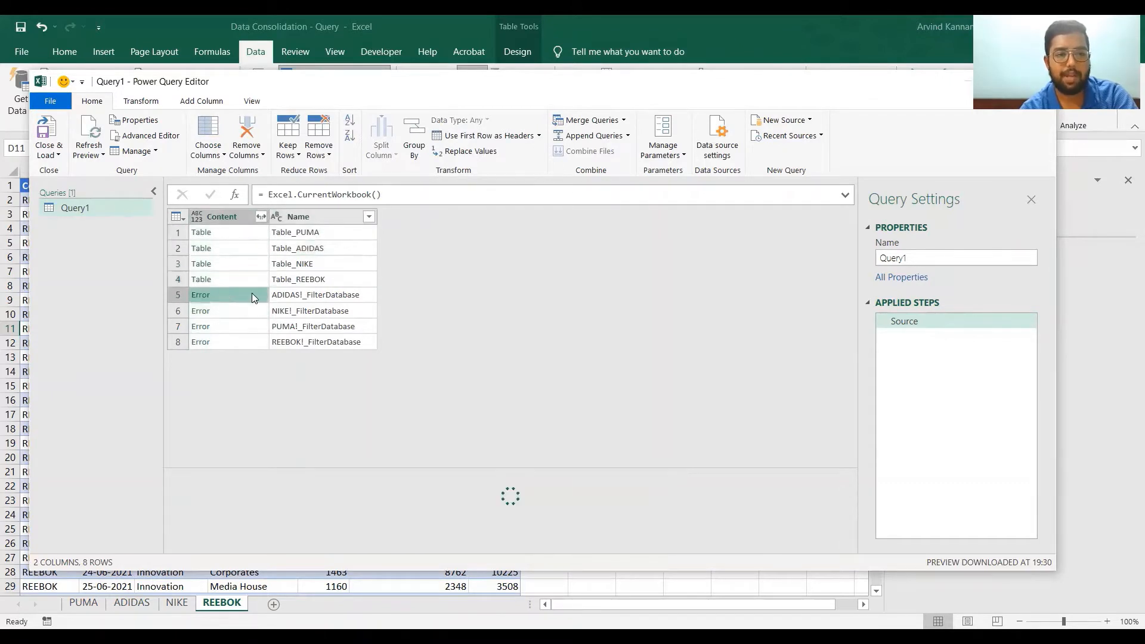
left_click(292, 300)
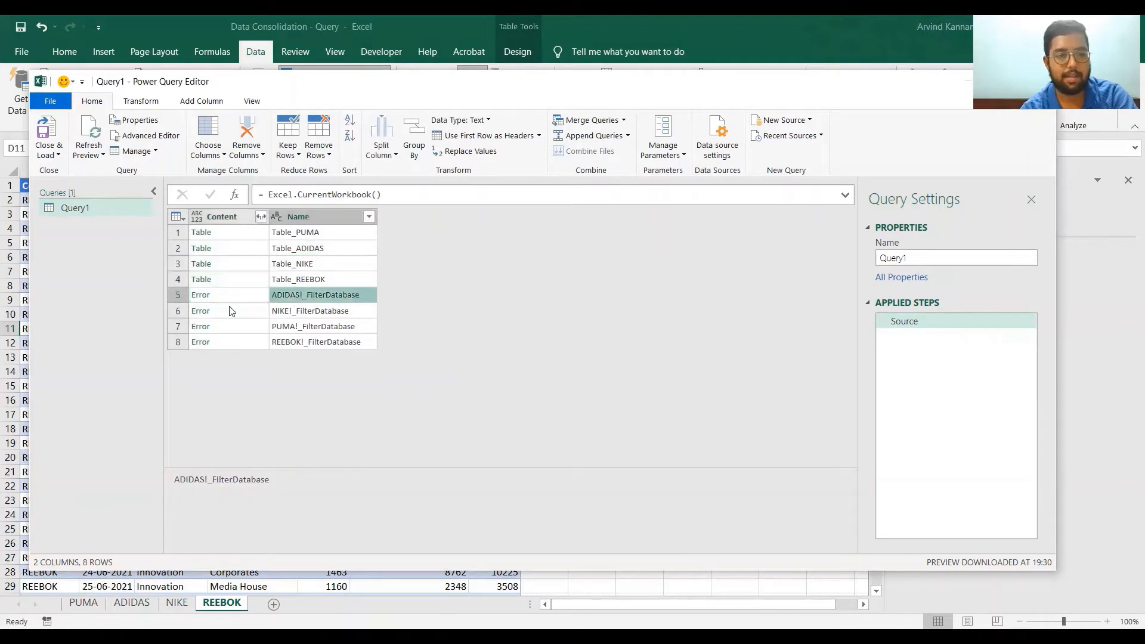
left_click(255, 308)
left_click(316, 312)
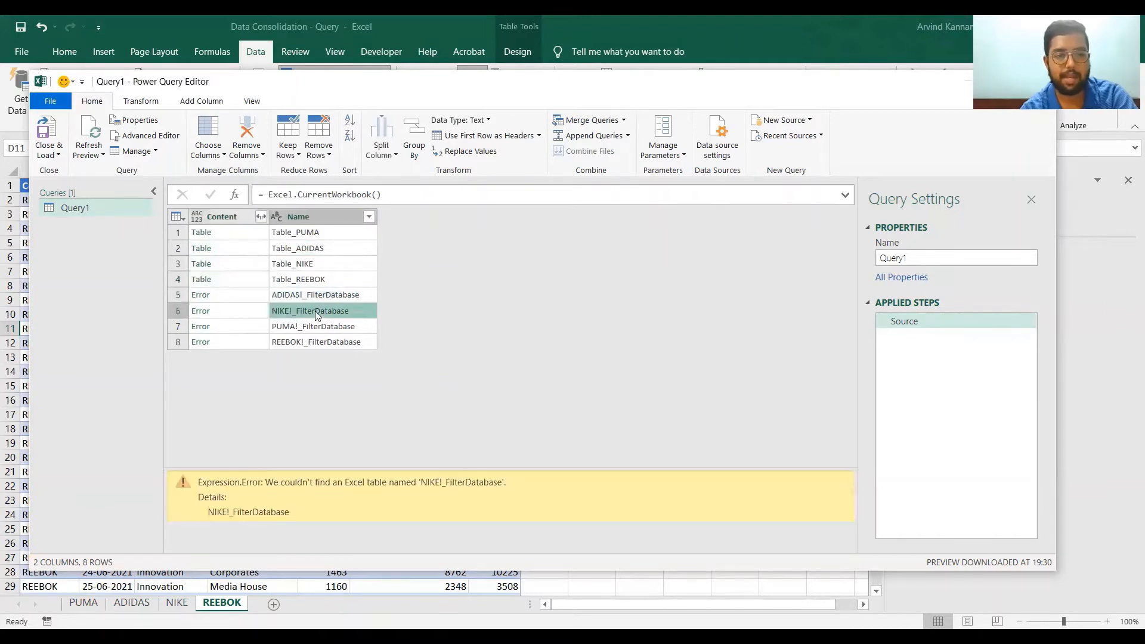
Filter the Name column with a text filter to keep only rows that begin with Table_.
left_click(368, 218)
left_click(369, 218)
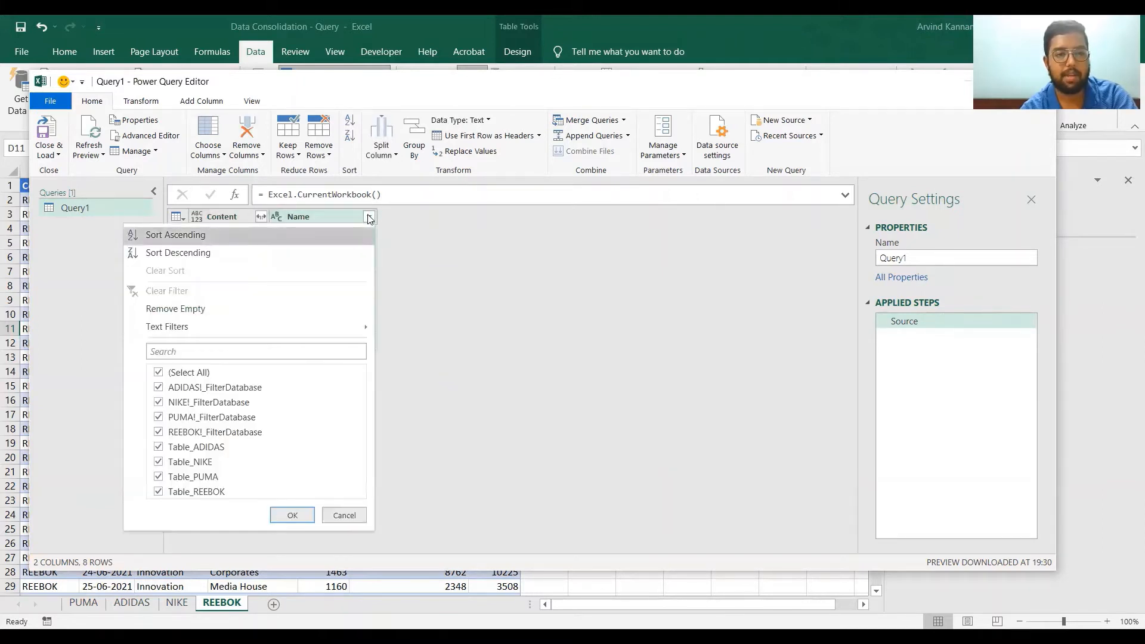
mouse_move(256, 328)
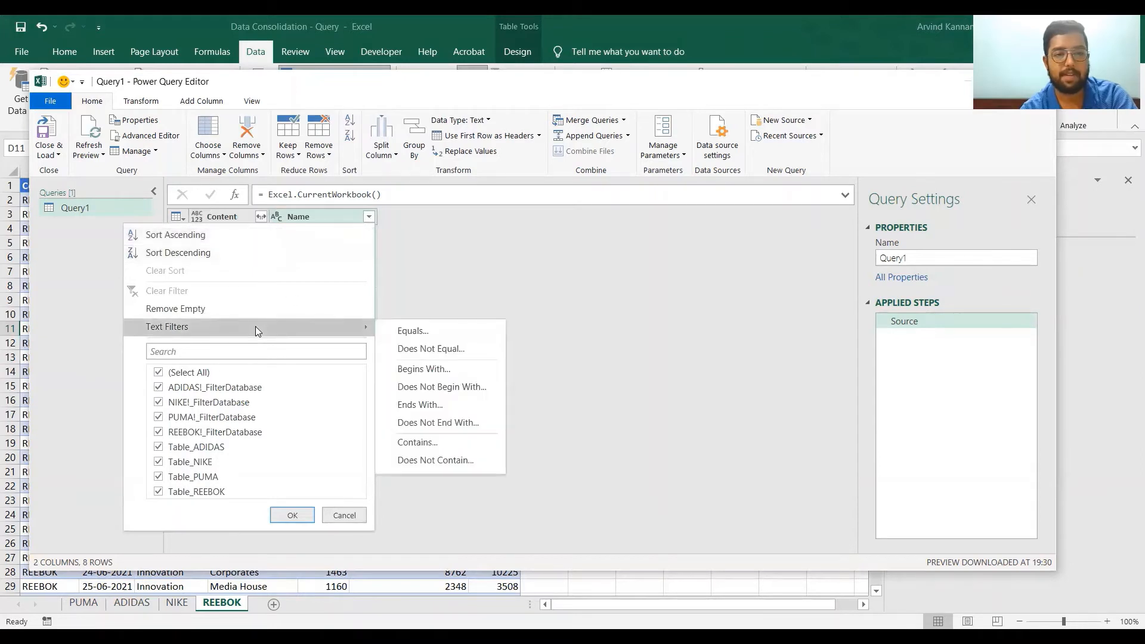
left_click(424, 370)
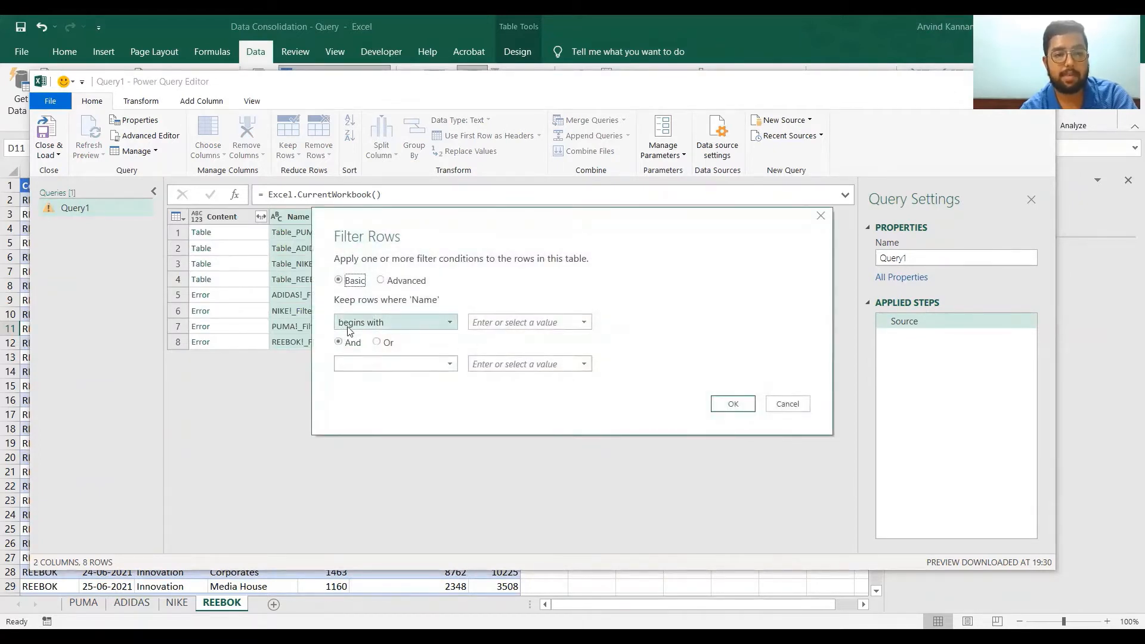
left_click(523, 323)
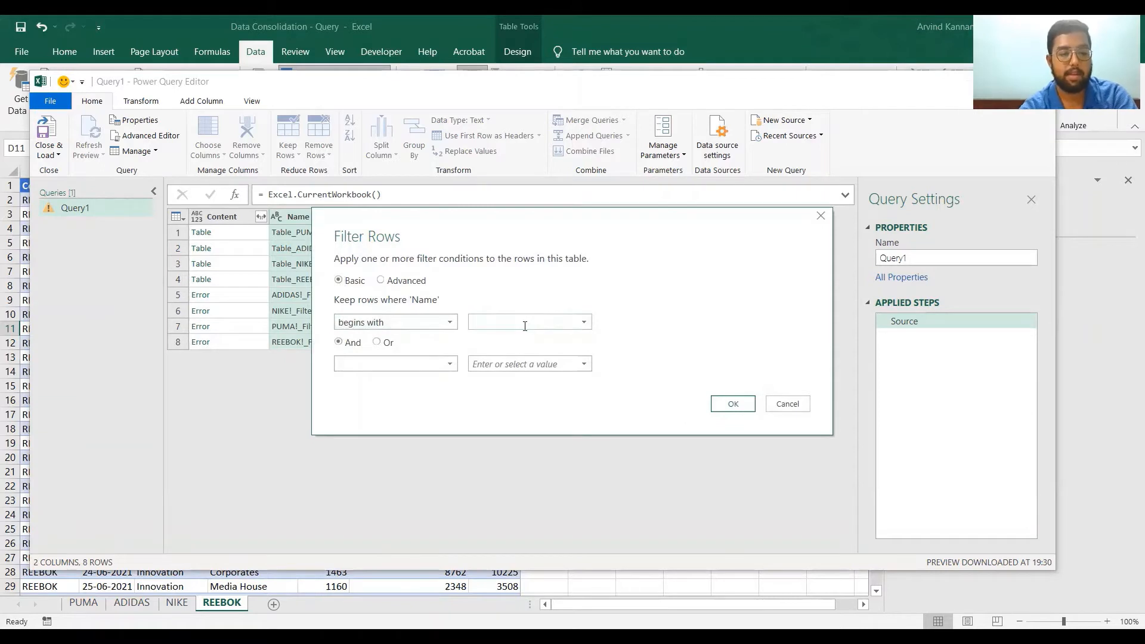
type("Table")
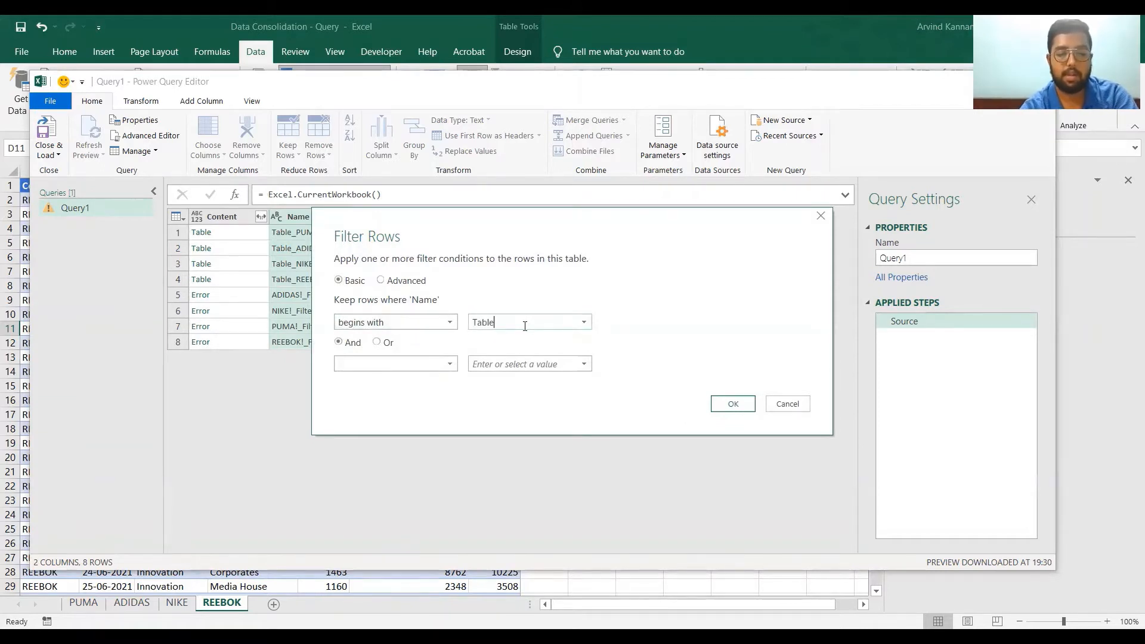
type("_")
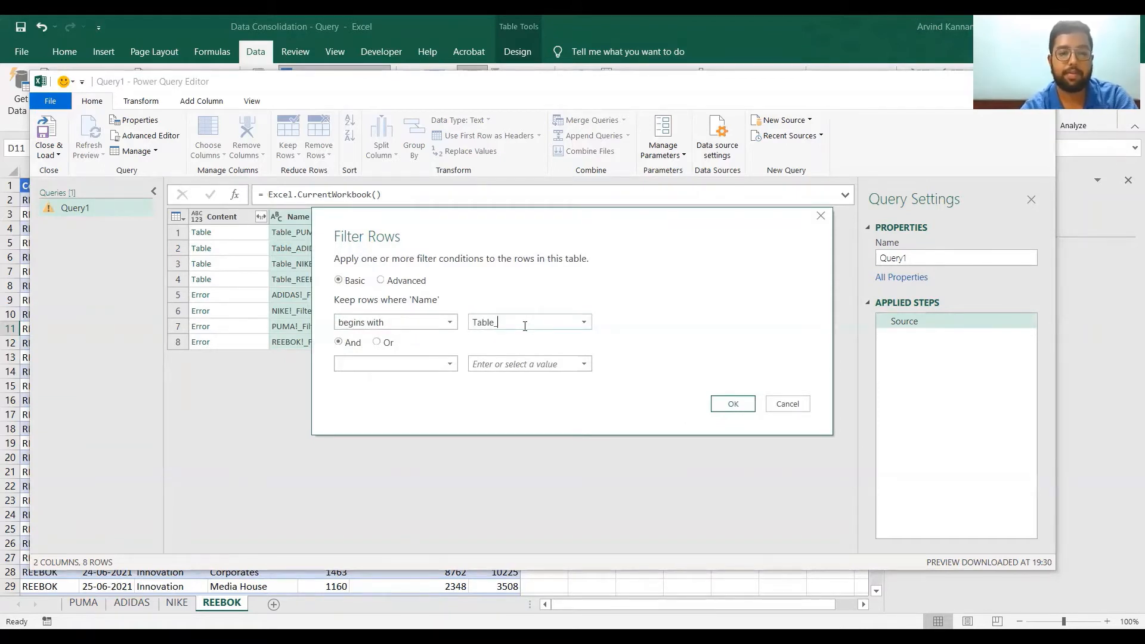
left_click(733, 406)
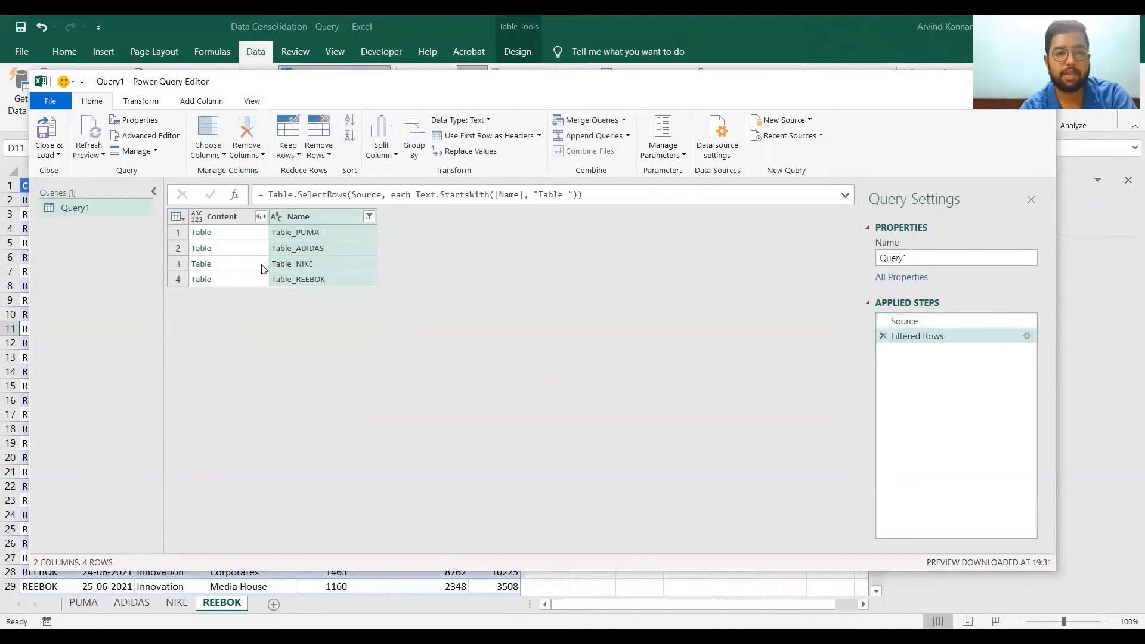
Expand all columns of the Content column without using the original column name as prefix.
left_click(262, 217)
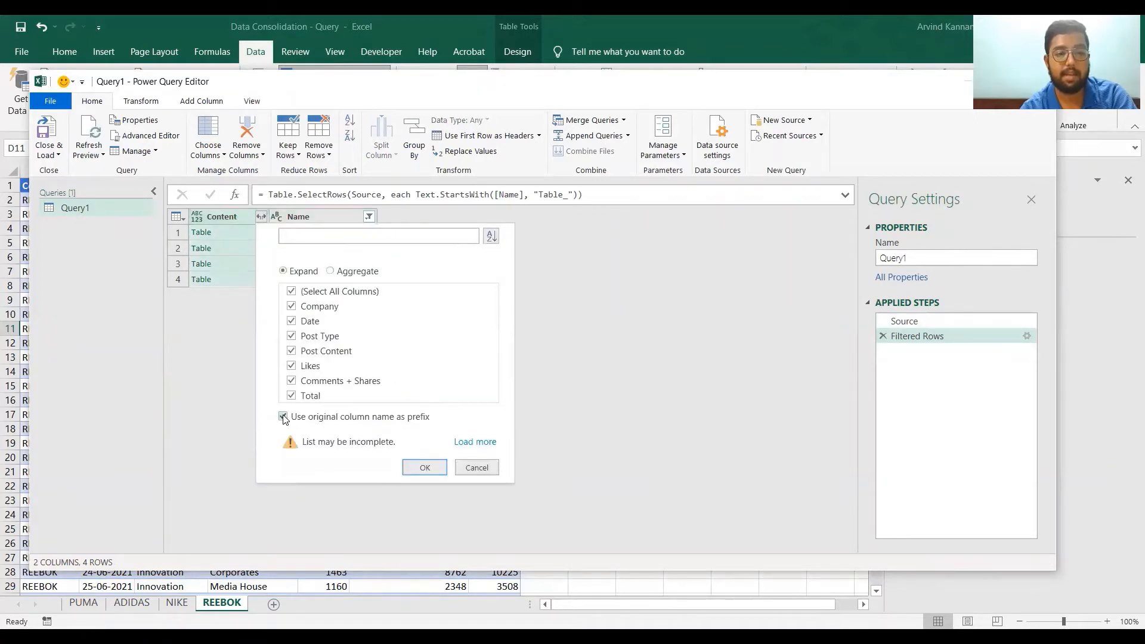
left_click(283, 417)
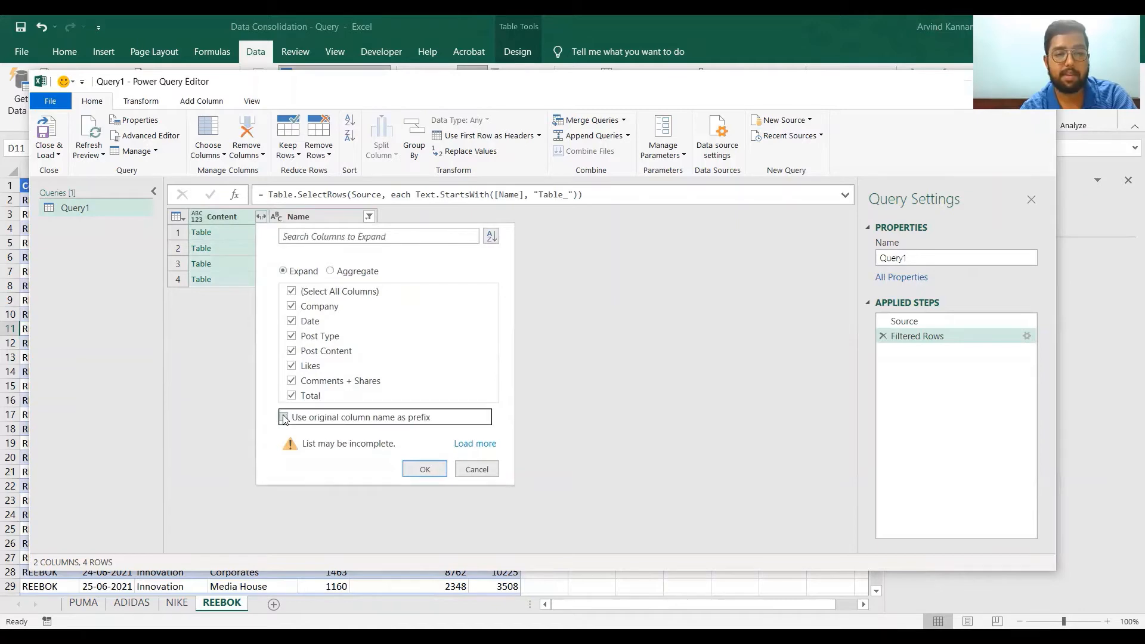
left_click(424, 470)
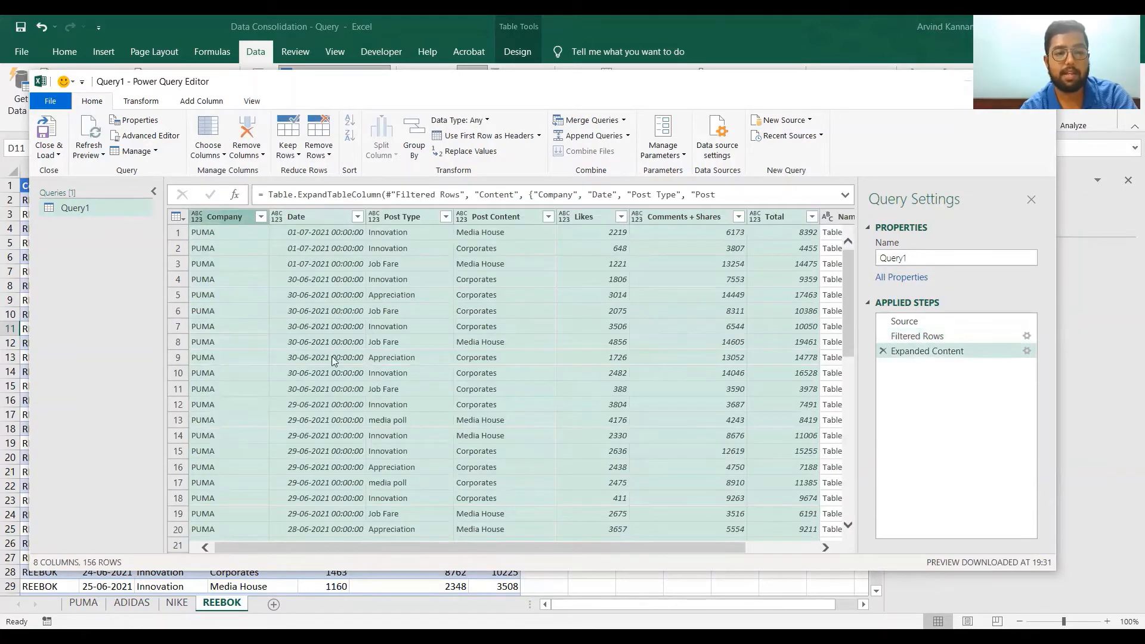
Review the combined rows down to the end, and detect the data types of all columns.
scroll(332, 359, "down", 20)
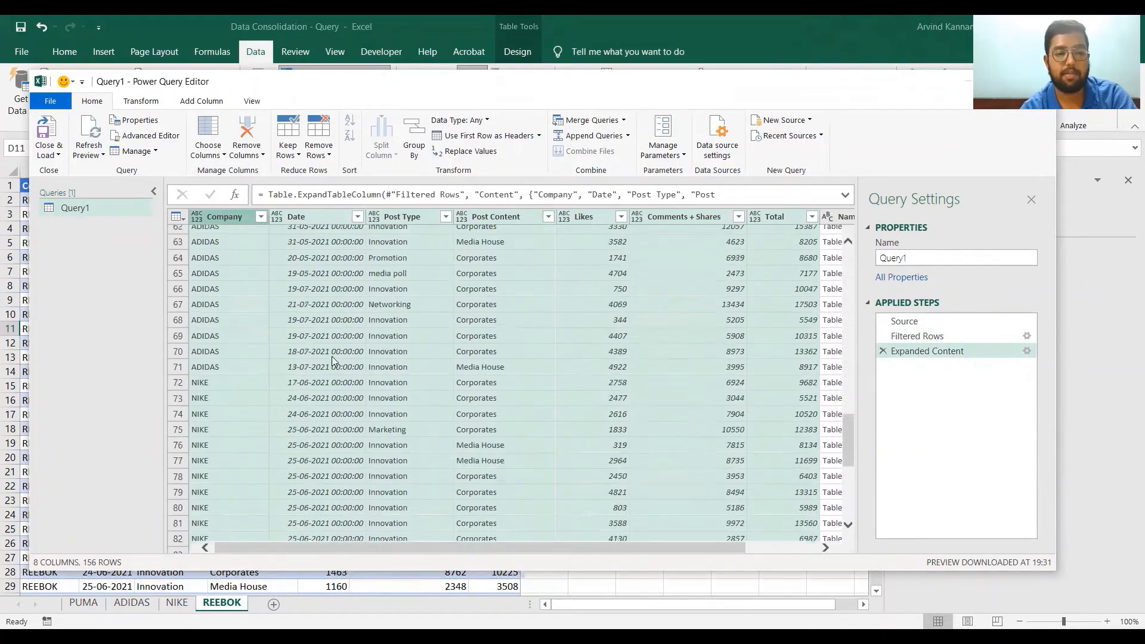
scroll(331, 356, "down", 20)
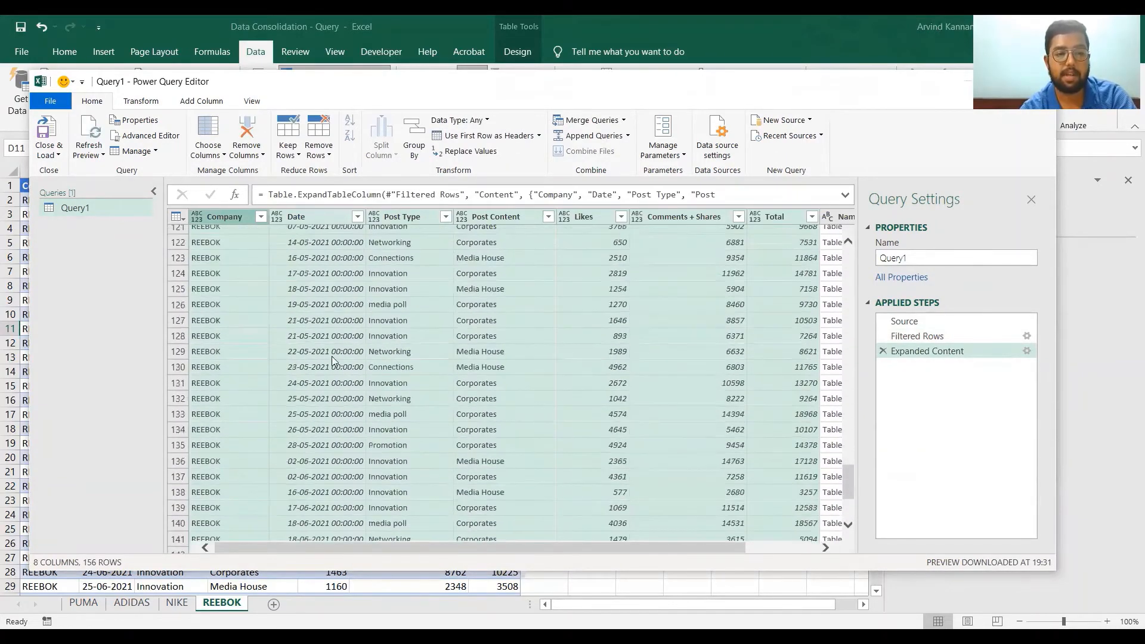
scroll(332, 359, "down", 5)
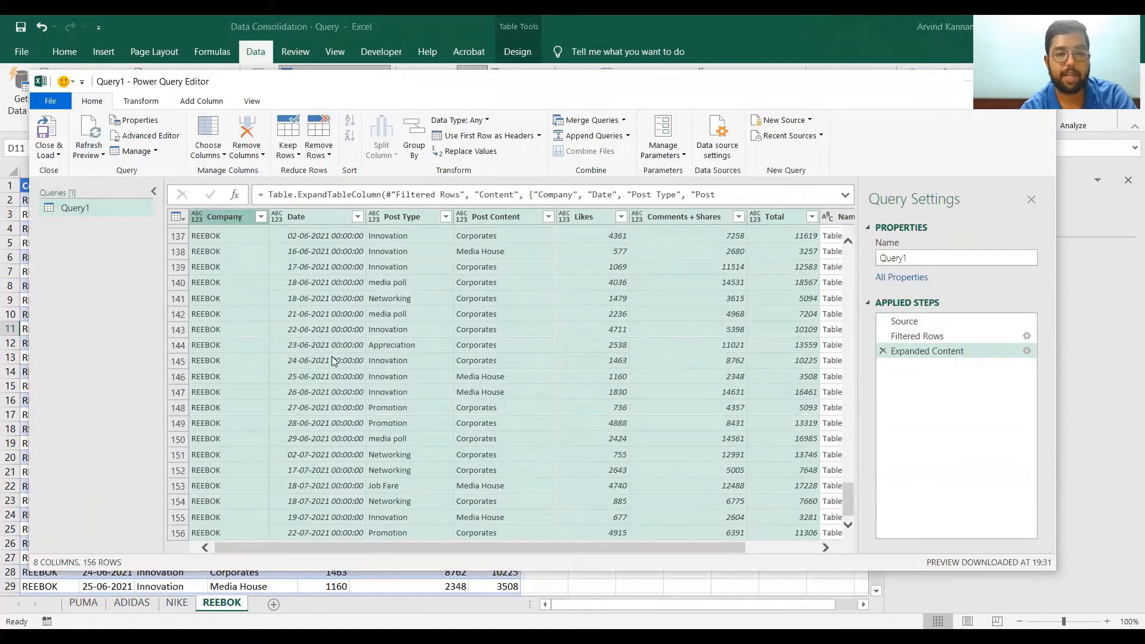
left_click(345, 295)
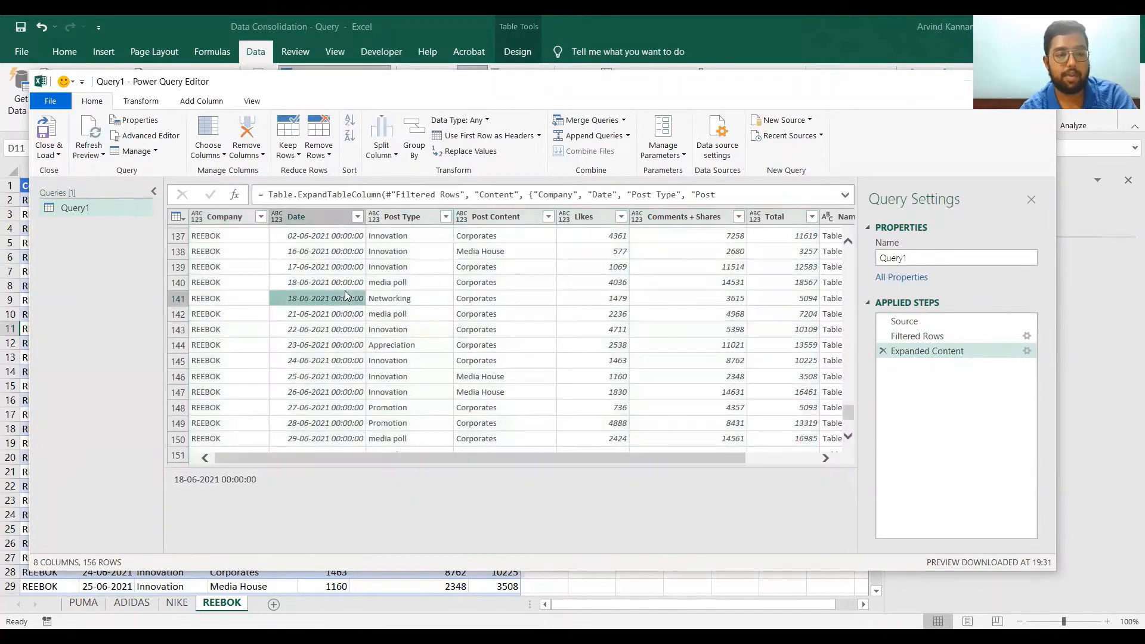
key("ctrl+a")
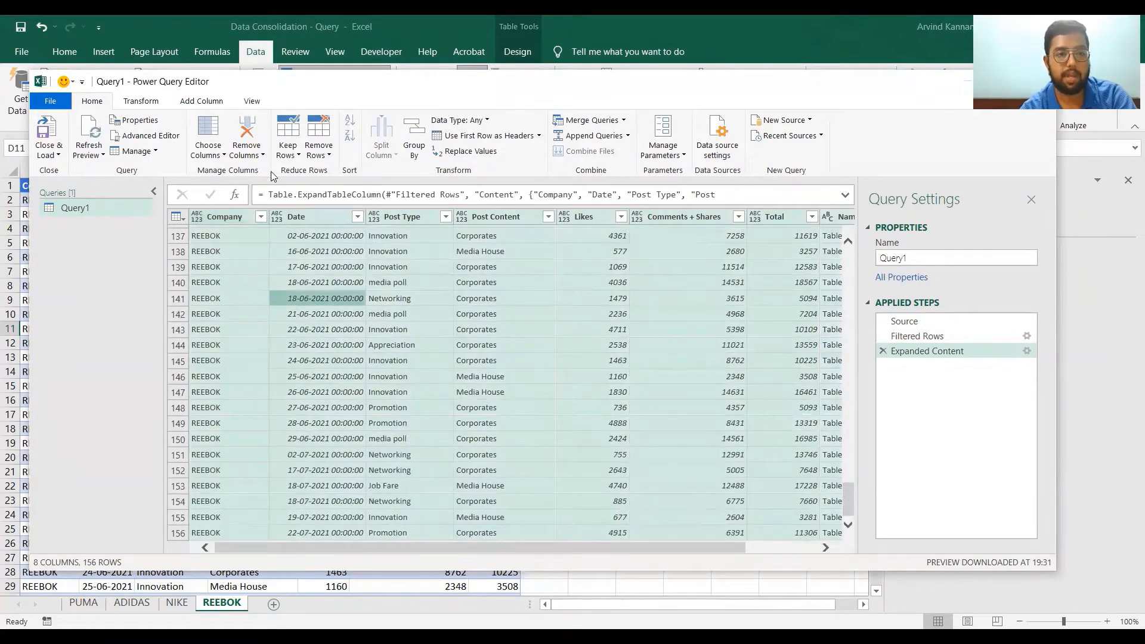
left_click(142, 102)
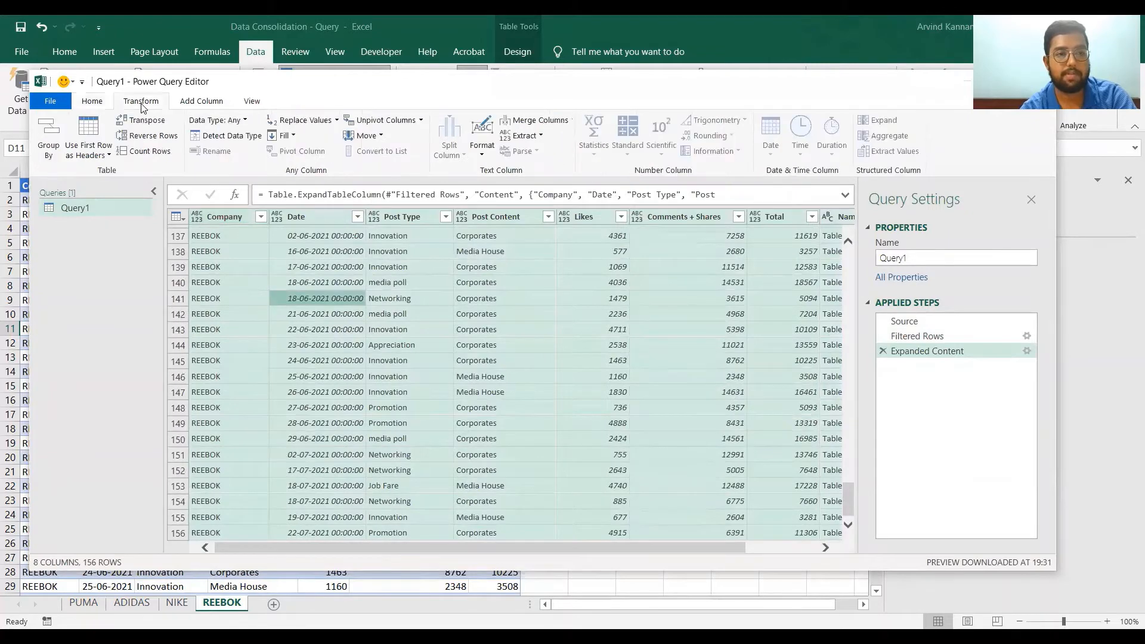
left_click(232, 136)
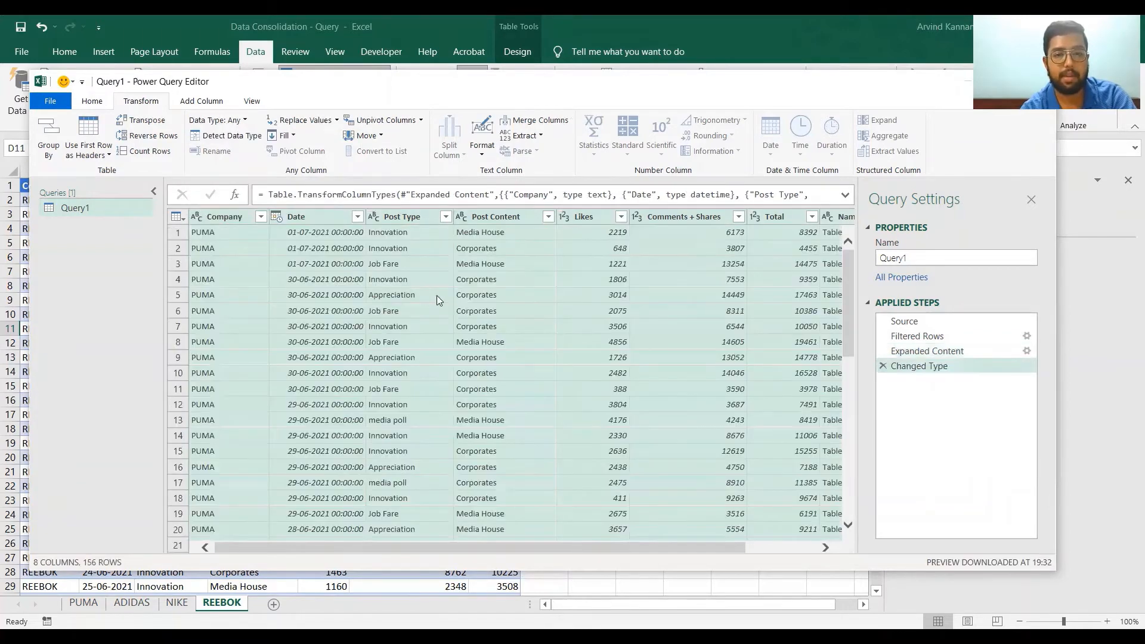
Change the Date column's data type to Date, replacing the current type conversion.
scroll(437, 295, "right", 3)
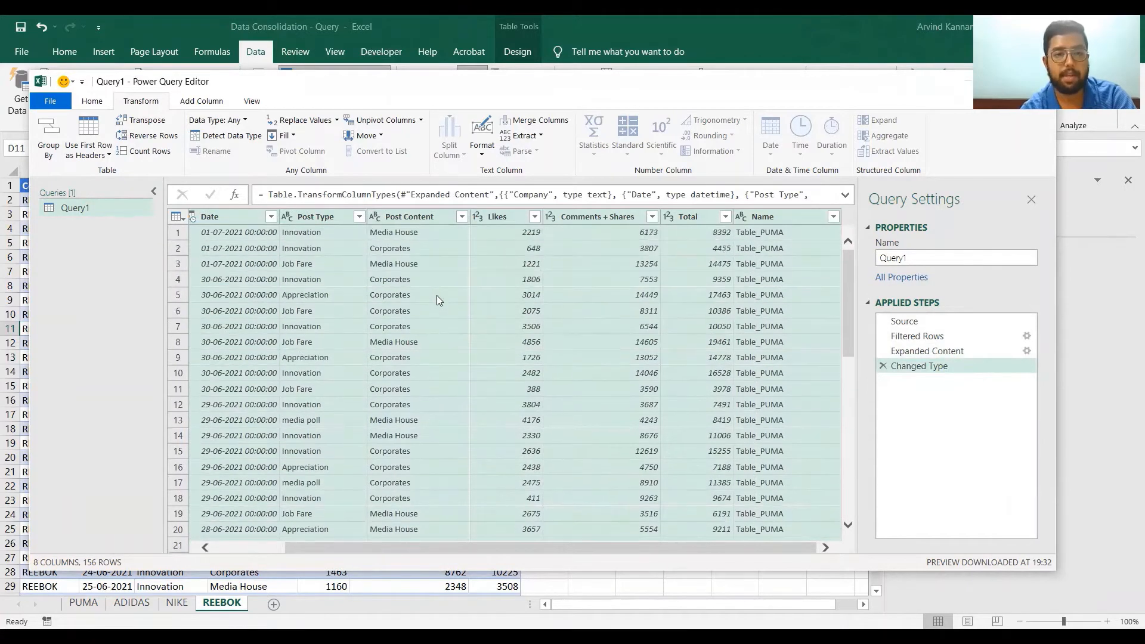
scroll(436, 295, "left", 3)
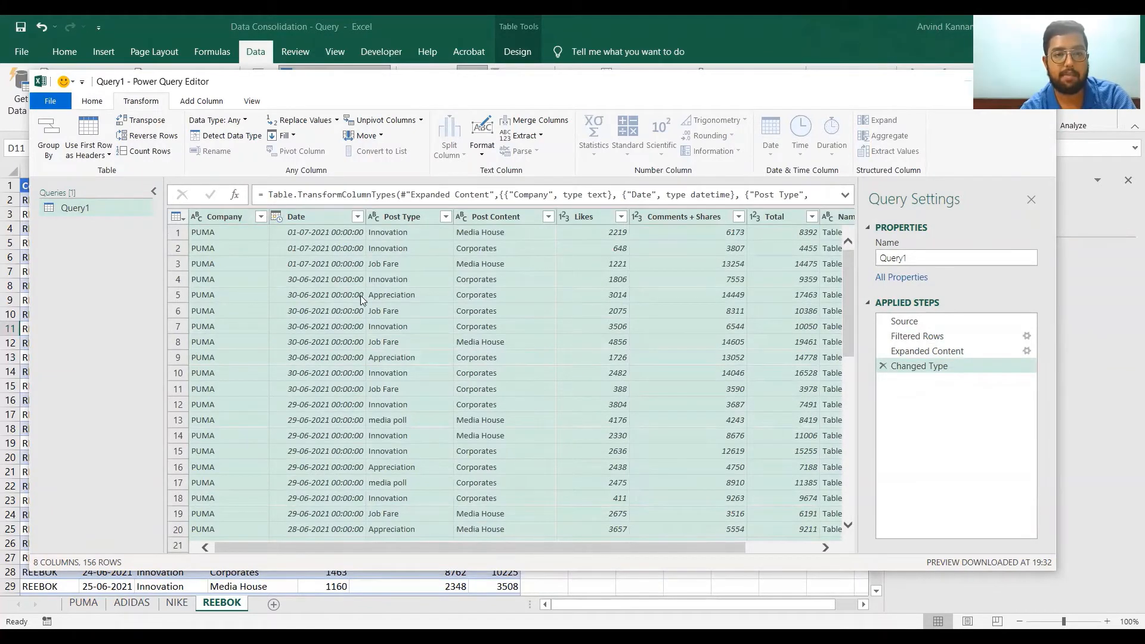
left_click(277, 219)
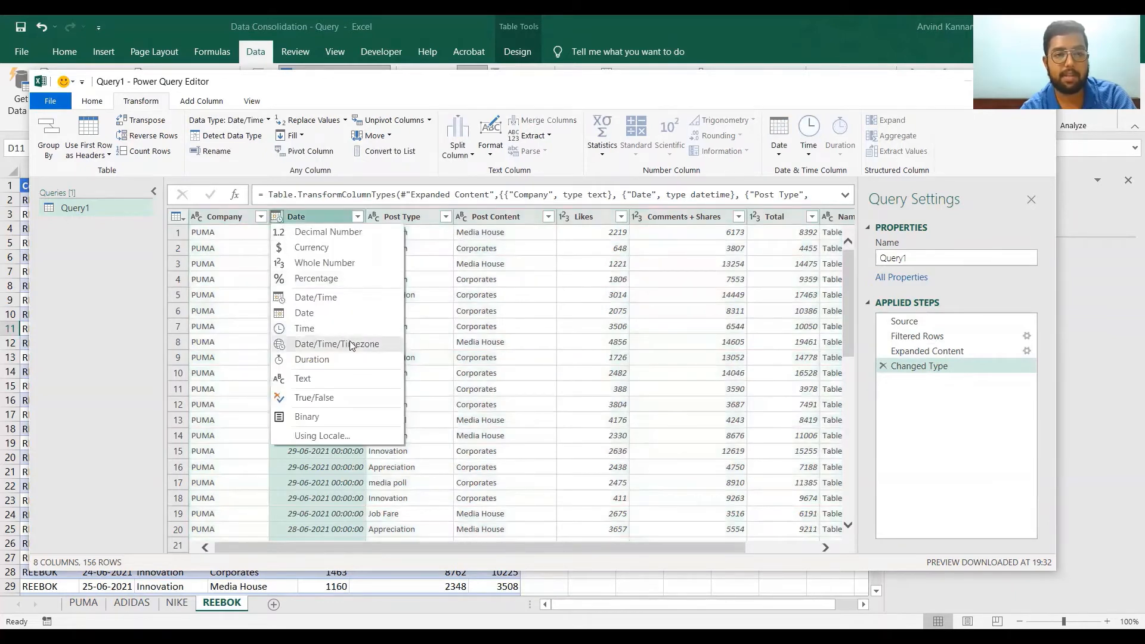
left_click(329, 316)
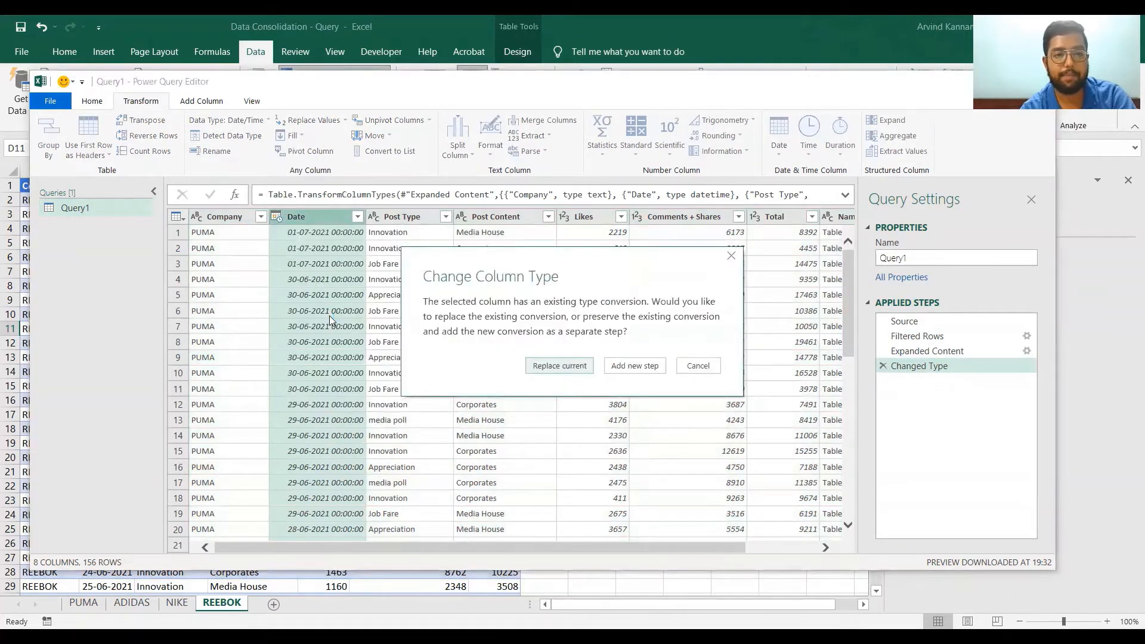
left_click(560, 366)
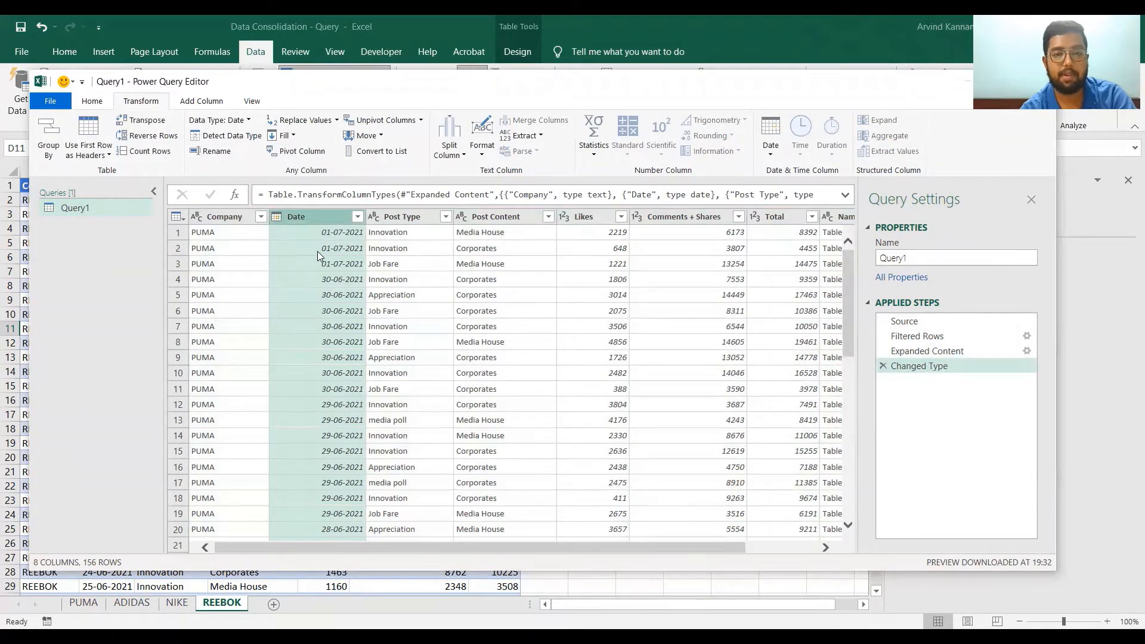
Close the query editor, loading the combined query into a worksheet table, and review the loaded rows down to the end.
left_click(427, 292)
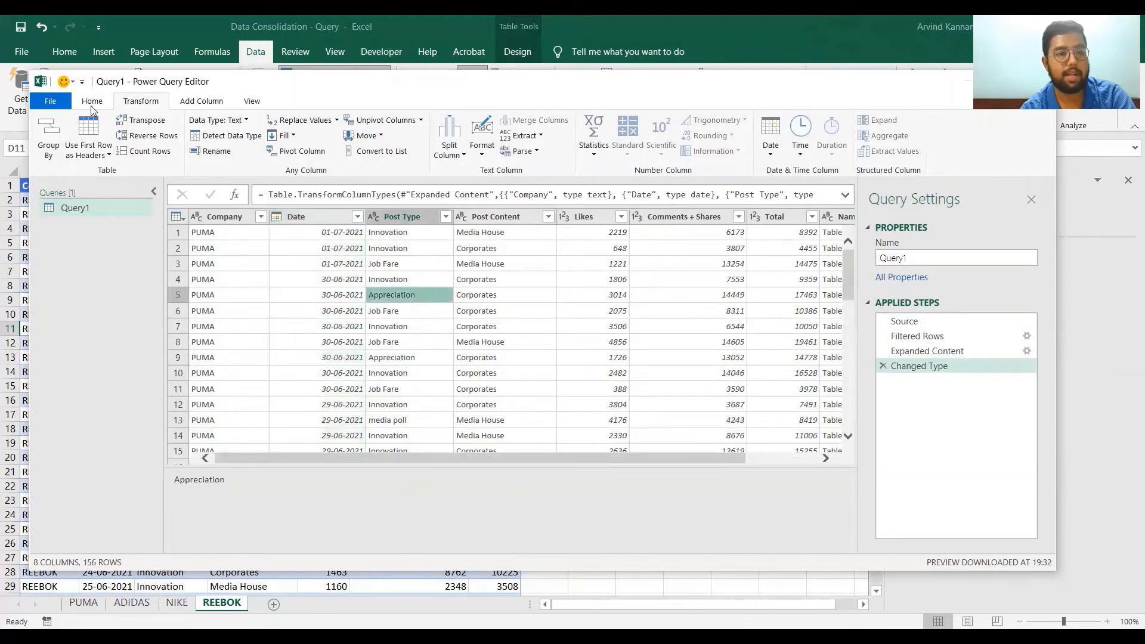
left_click(88, 103)
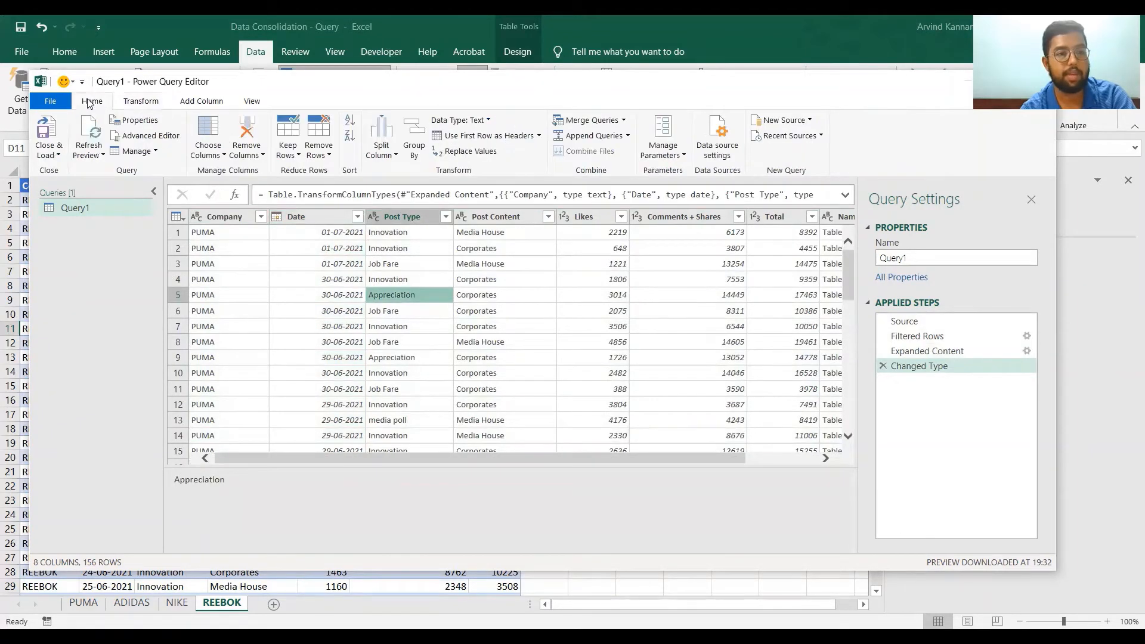
left_click(48, 129)
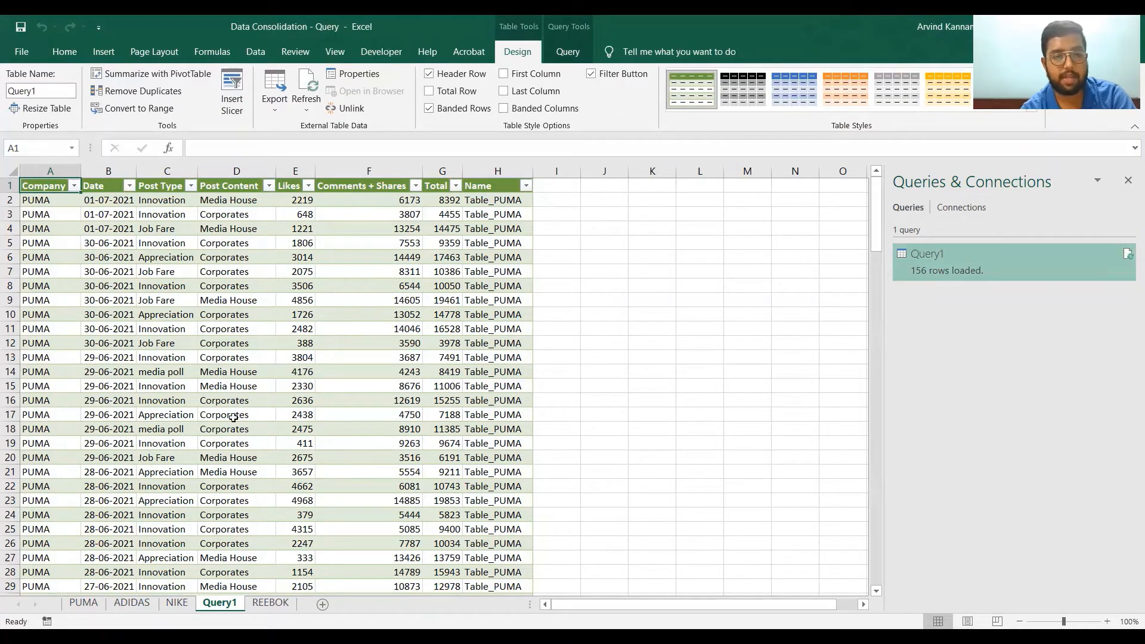
scroll(233, 417, "down", 20)
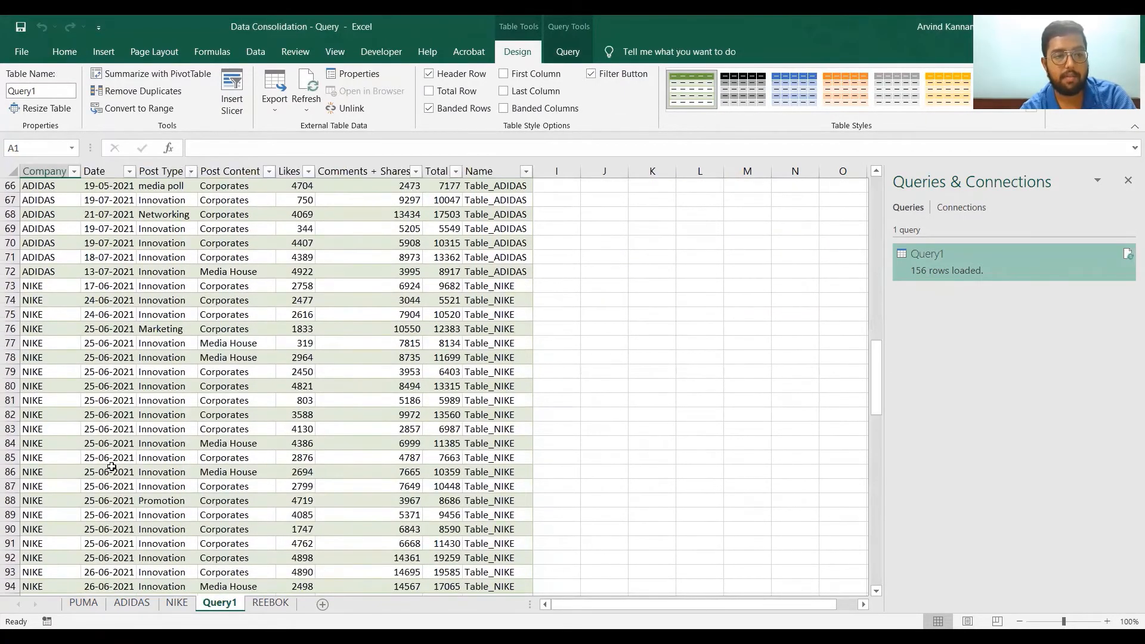
scroll(112, 467, "down", 3)
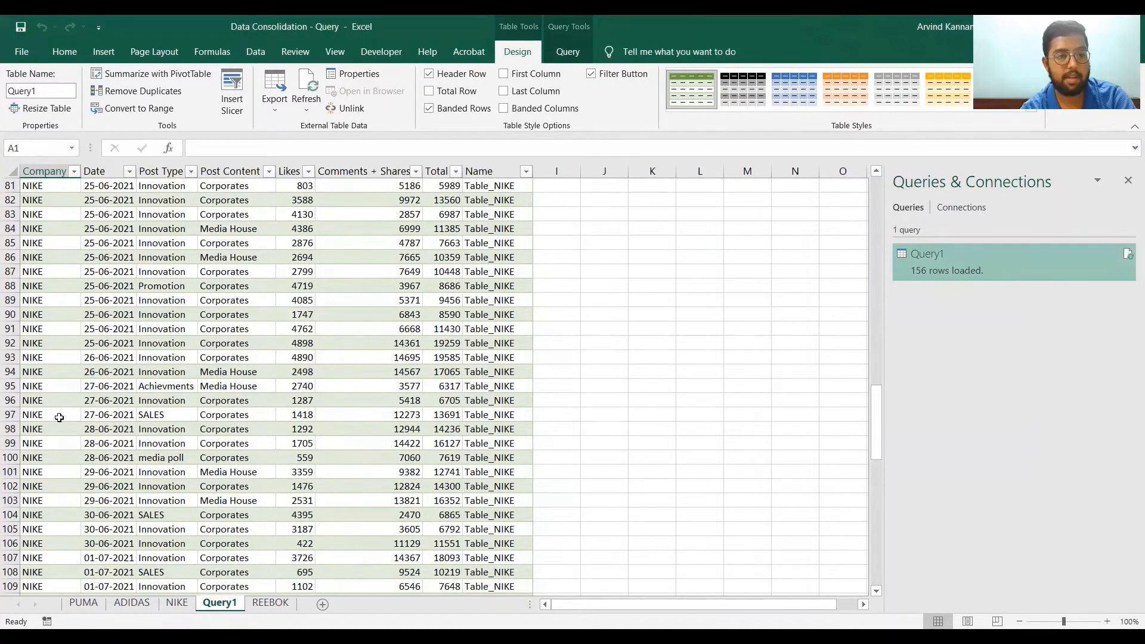
scroll(59, 418, "down", 7)
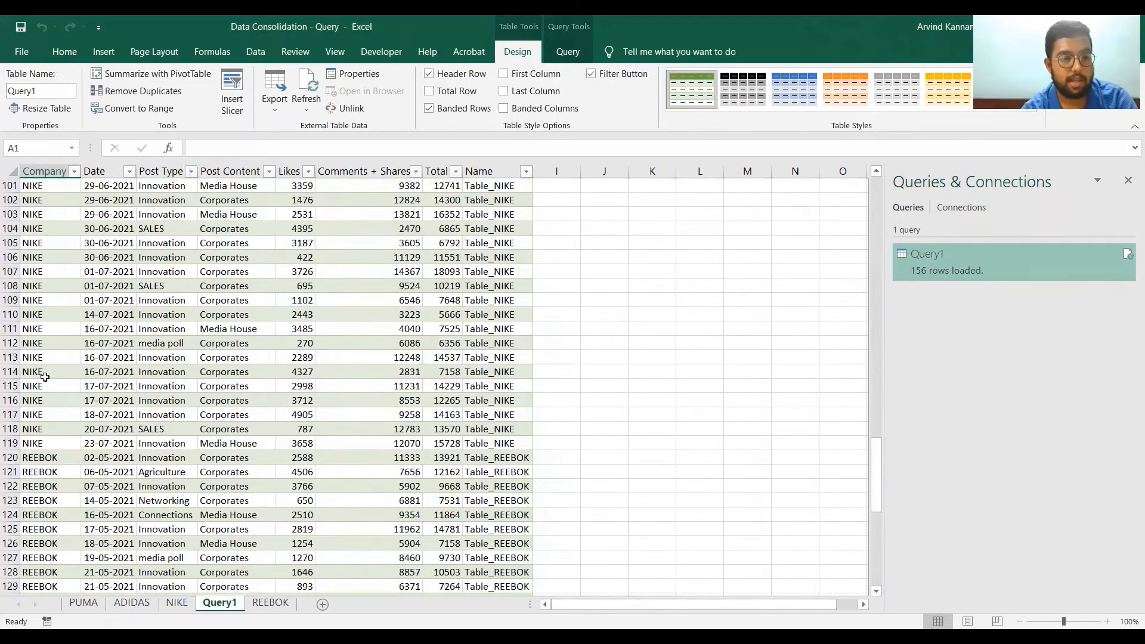
scroll(58, 513, "down", 14)
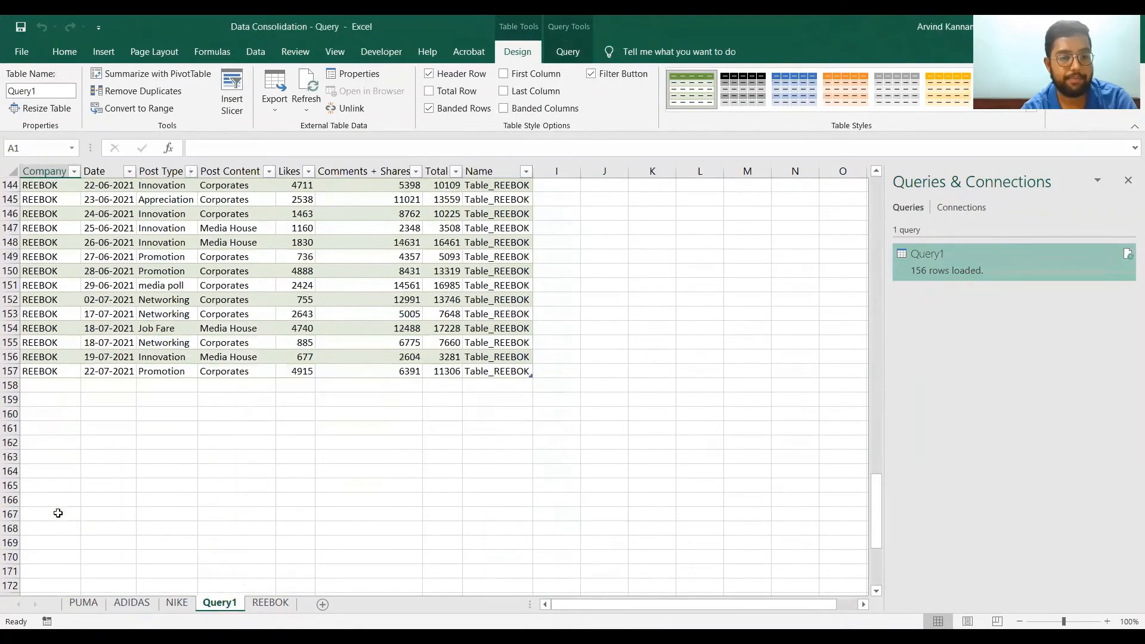
scroll(58, 514, "up", 20)
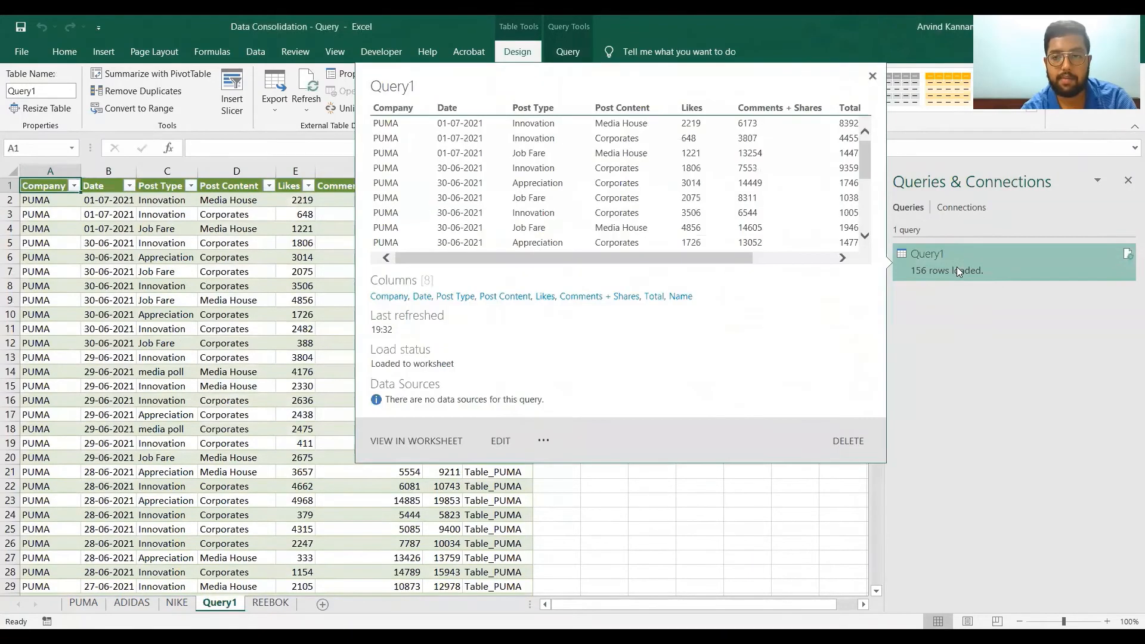
Refresh Query1 so its worksheet table is reloaded from the source tables.
right_click(956, 267)
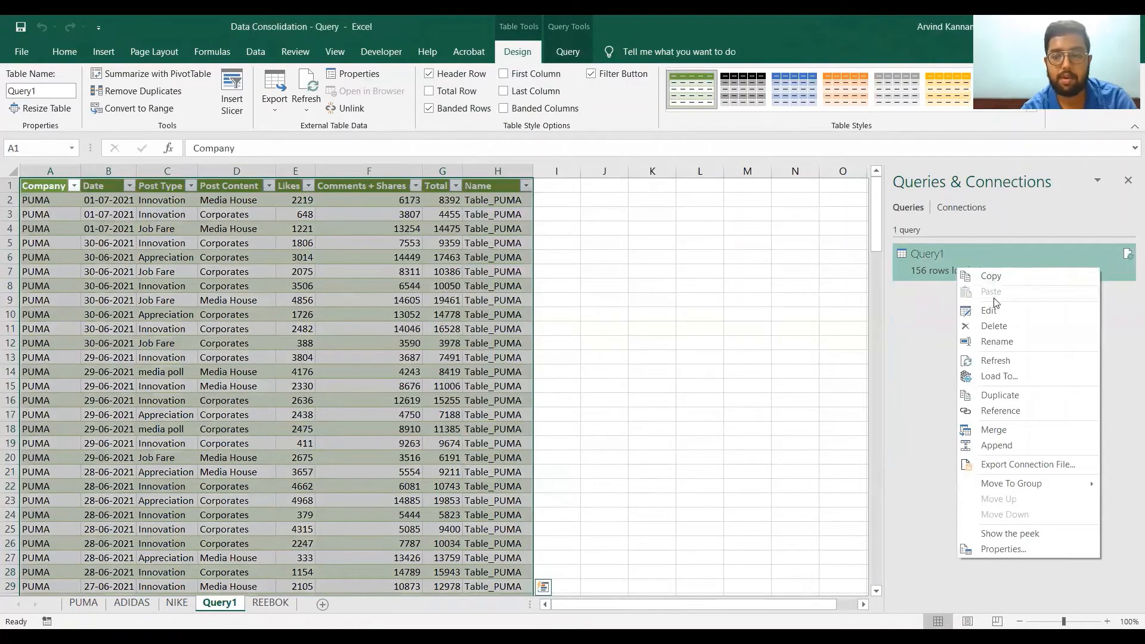
left_click(996, 360)
left_click(307, 281)
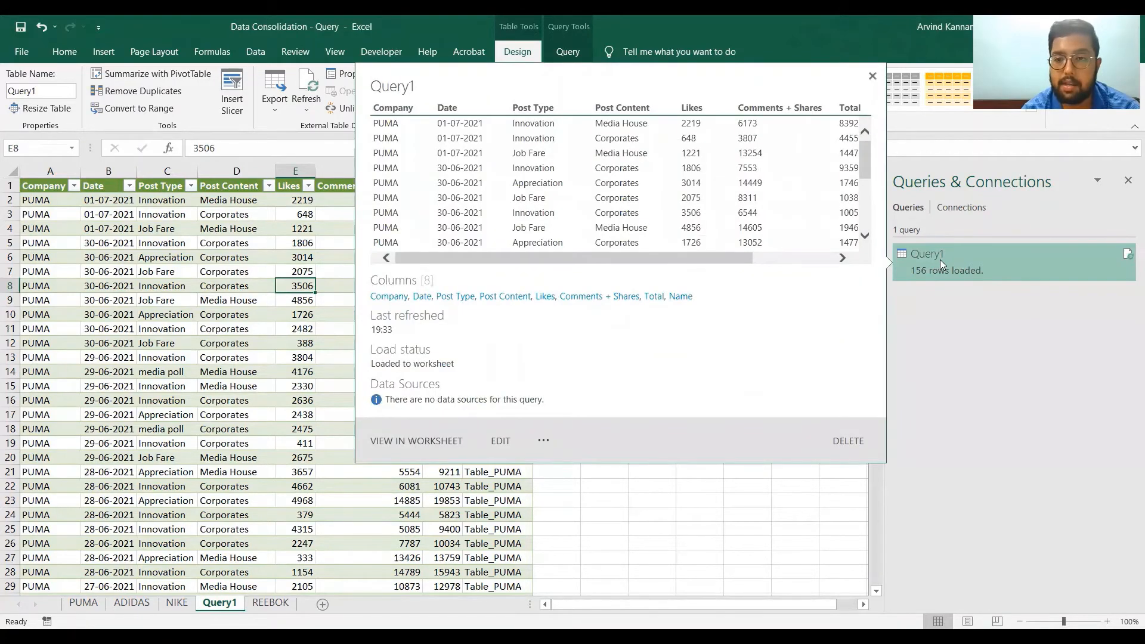
Change Query1's load destination to a PivotTable Report, accepting the deletion of the existing table.
right_click(940, 259)
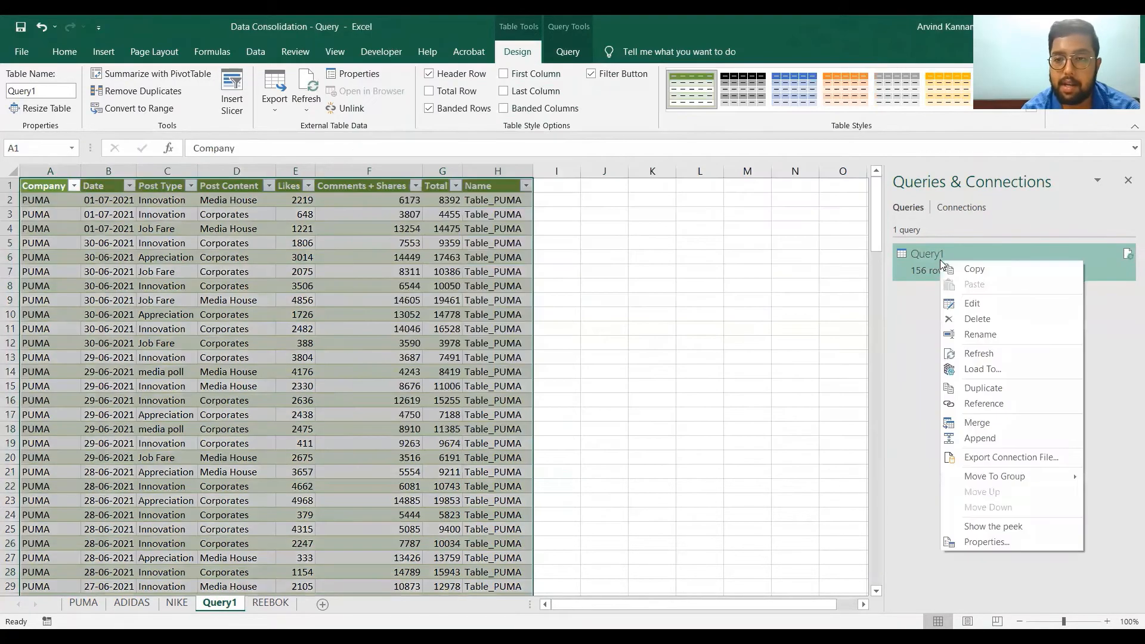
left_click(982, 369)
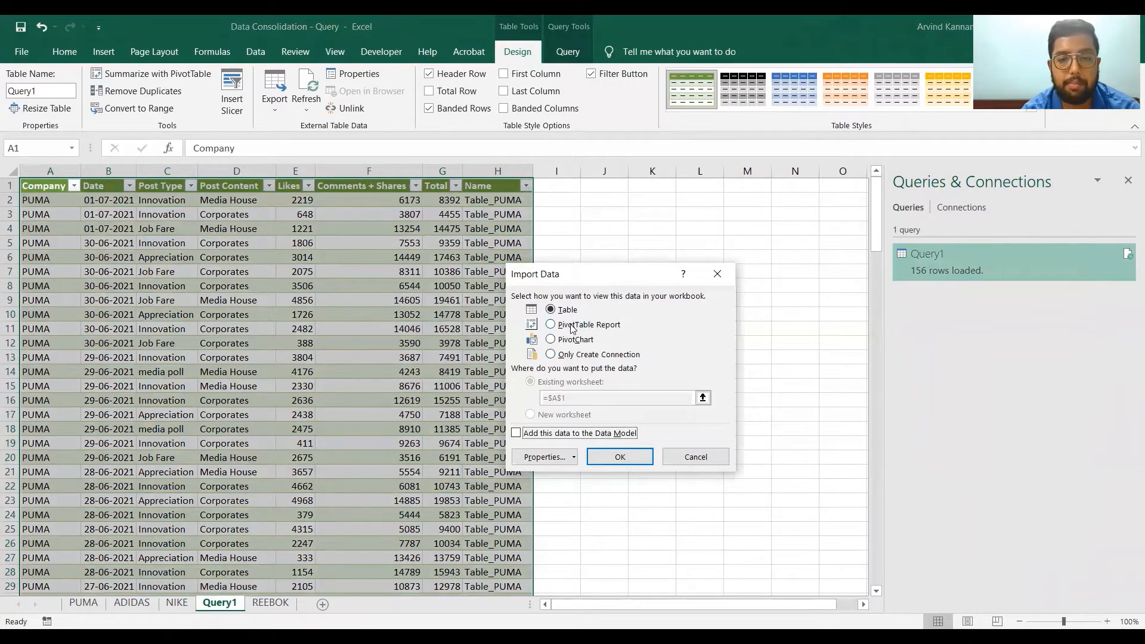
left_click(571, 325)
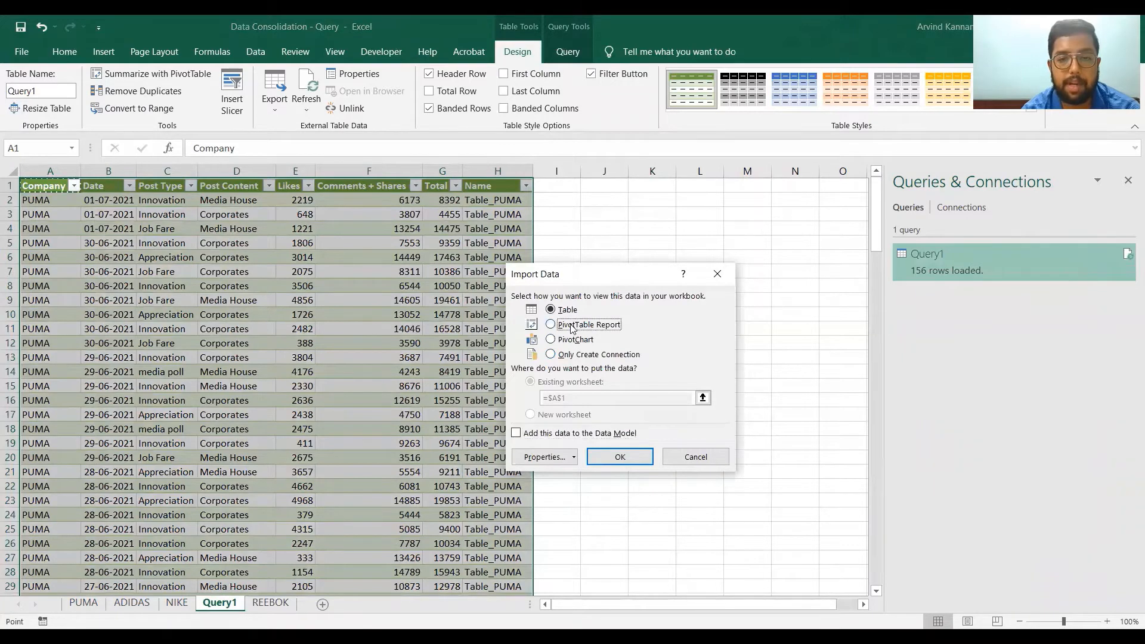
left_click(606, 461)
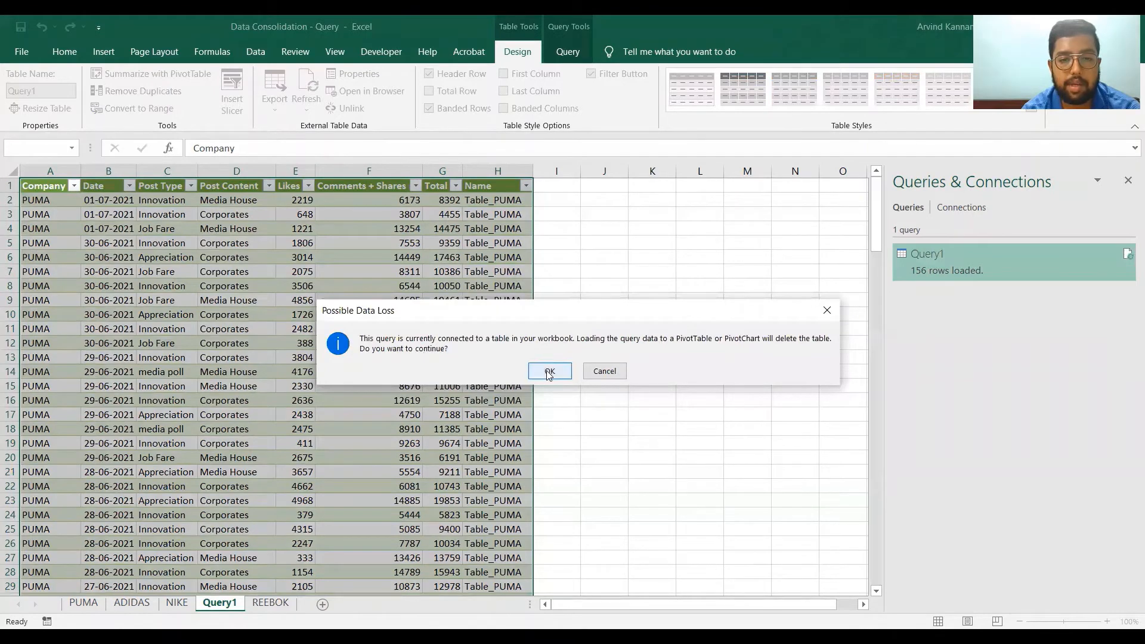
left_click(549, 371)
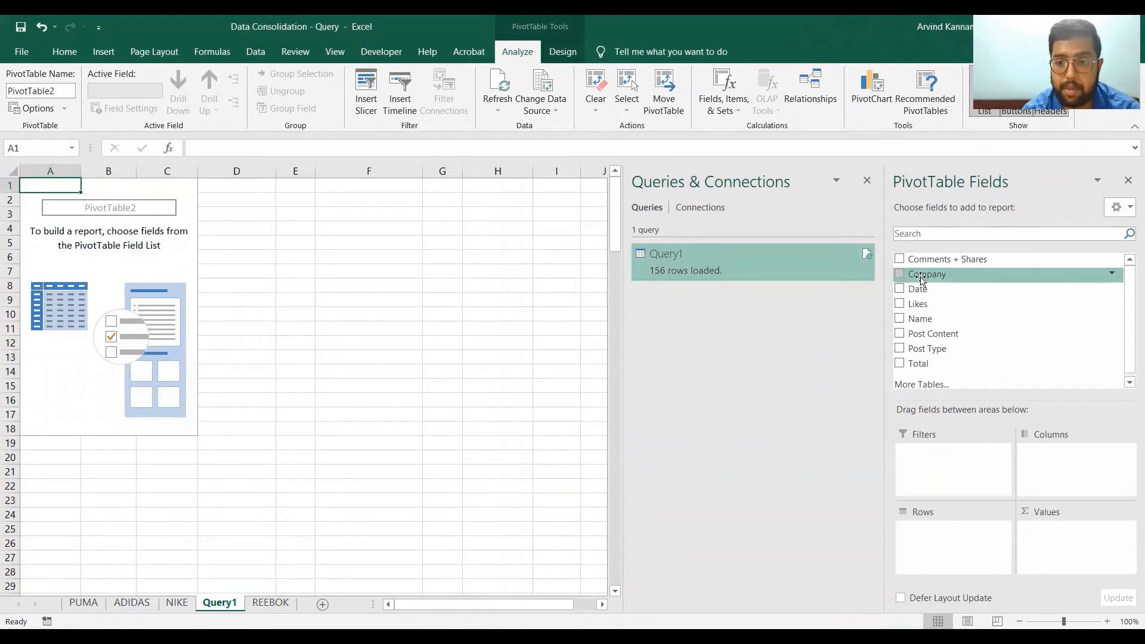
Add Company, Date and Post Type as the PivotTable's row fields, removing the Months field from the rows.
left_click_drag(918, 276, 942, 535)
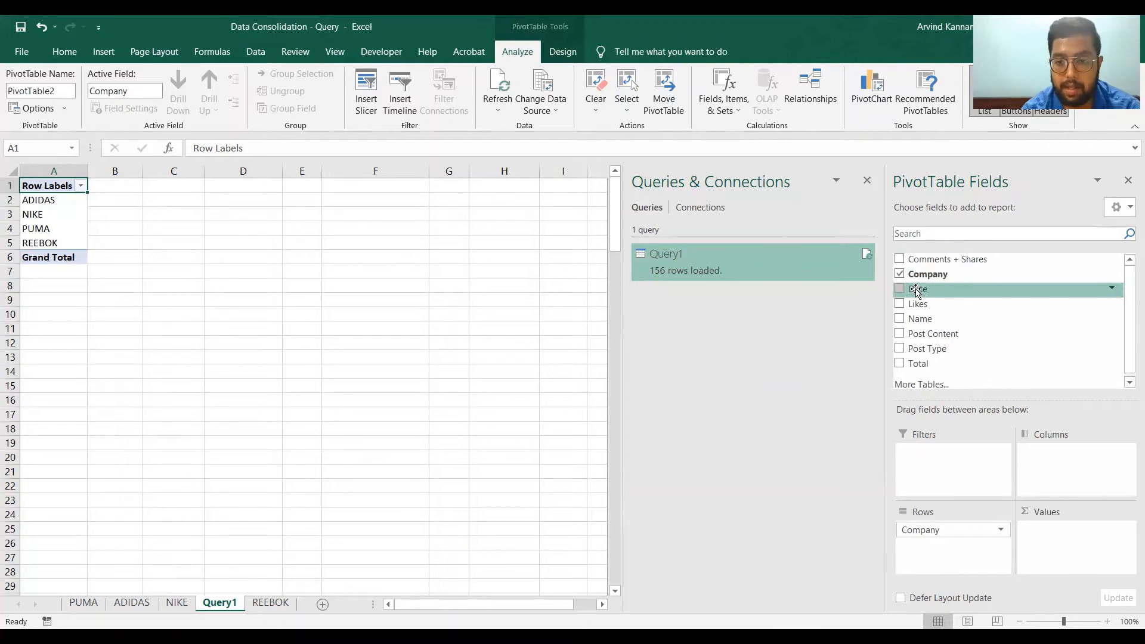
left_click_drag(919, 292, 924, 547)
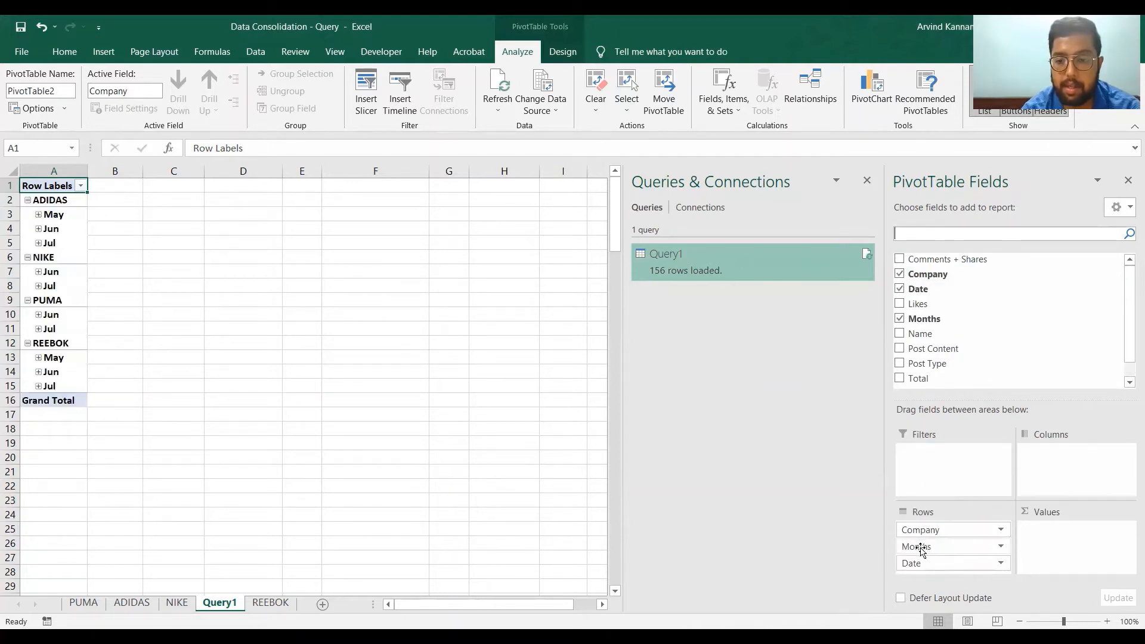
left_click_drag(921, 549, 730, 463)
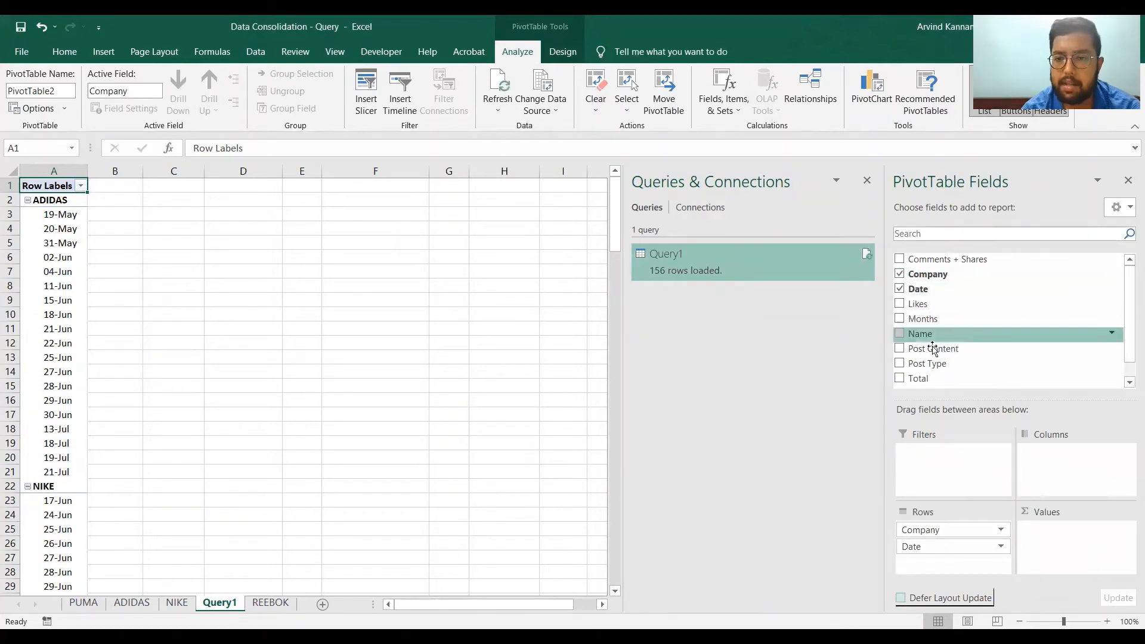
left_click_drag(929, 364, 939, 567)
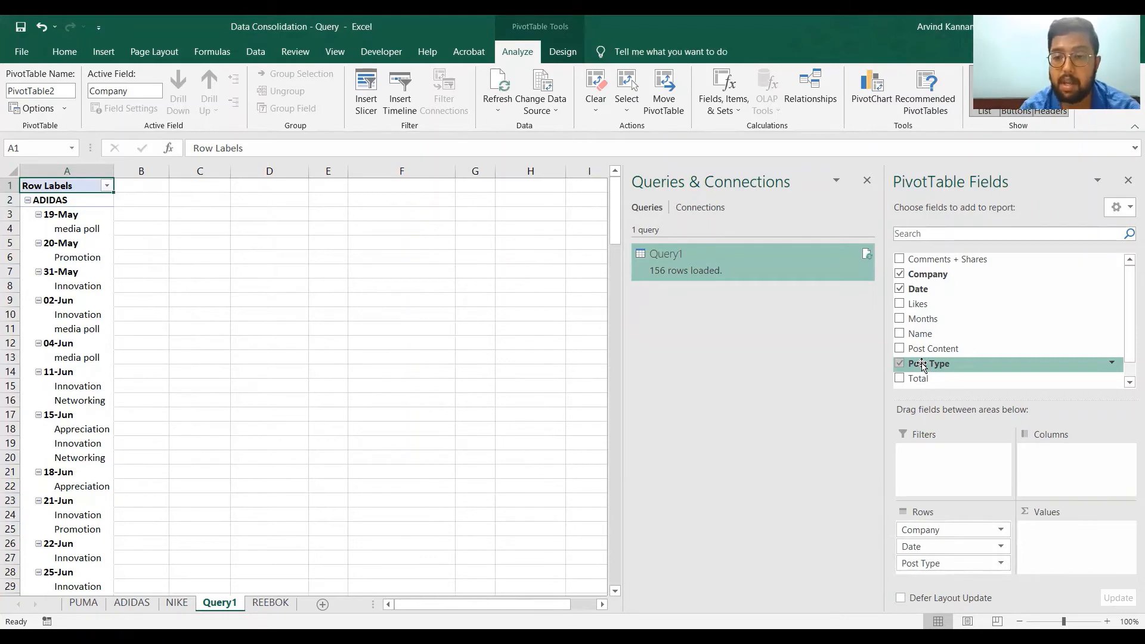
Add Post Type twice to the PivotTable values as a count, and enter "% contribution" as the second one's custom name.
left_click_drag(921, 365, 1065, 544)
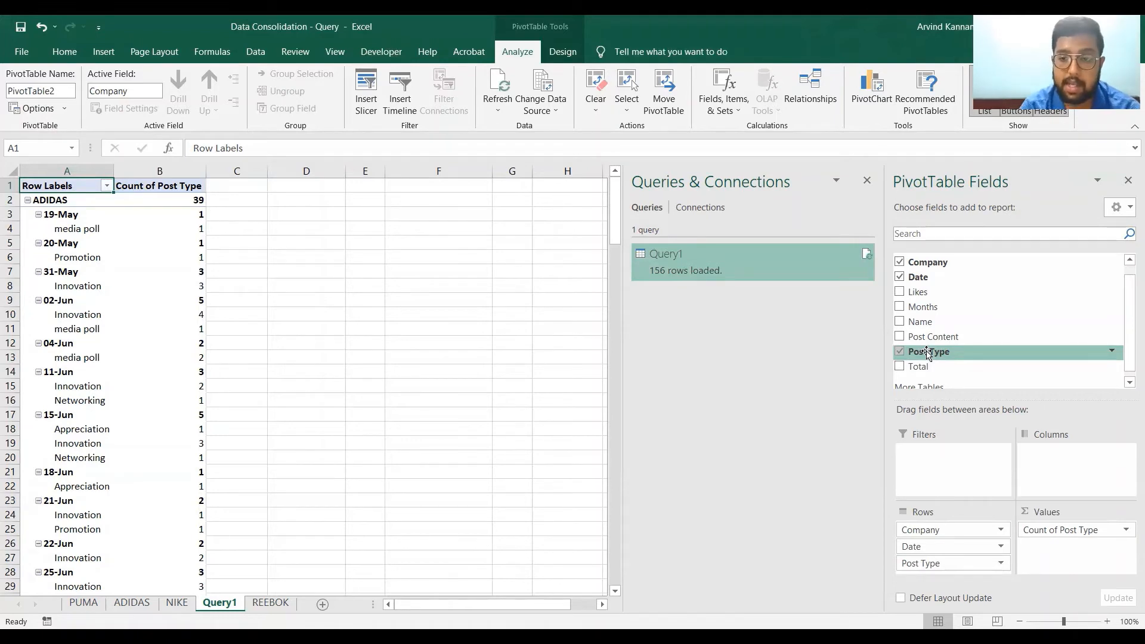
mouse_move(927, 353)
left_mouse_down()
mouse_move(1085, 531)
mouse_move(1088, 562)
left_mouse_up()
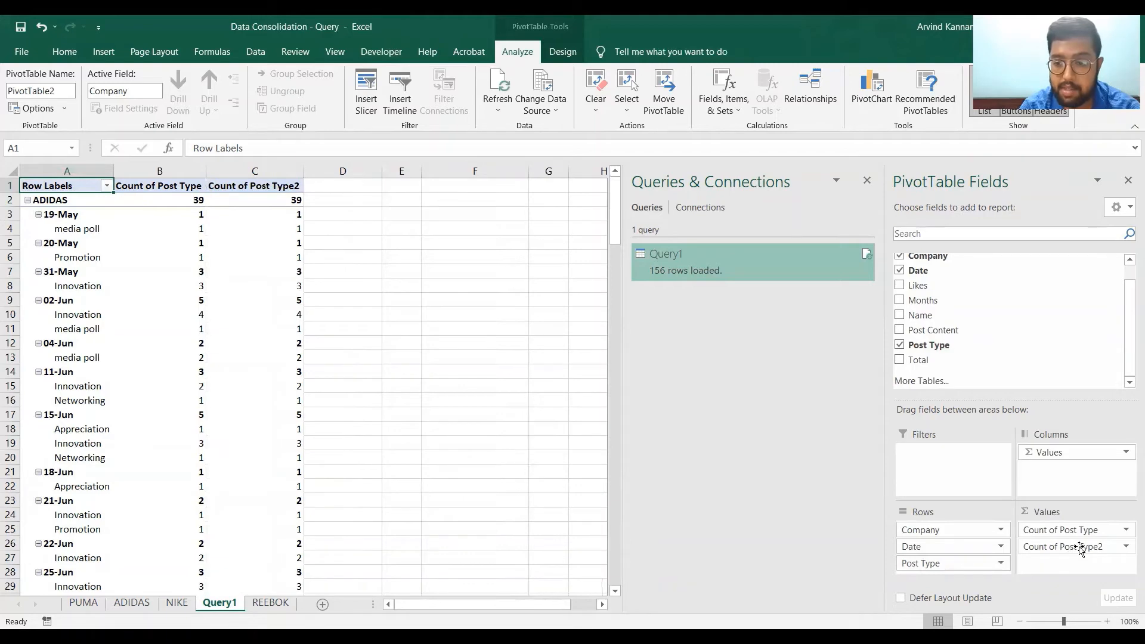
left_click(1081, 549)
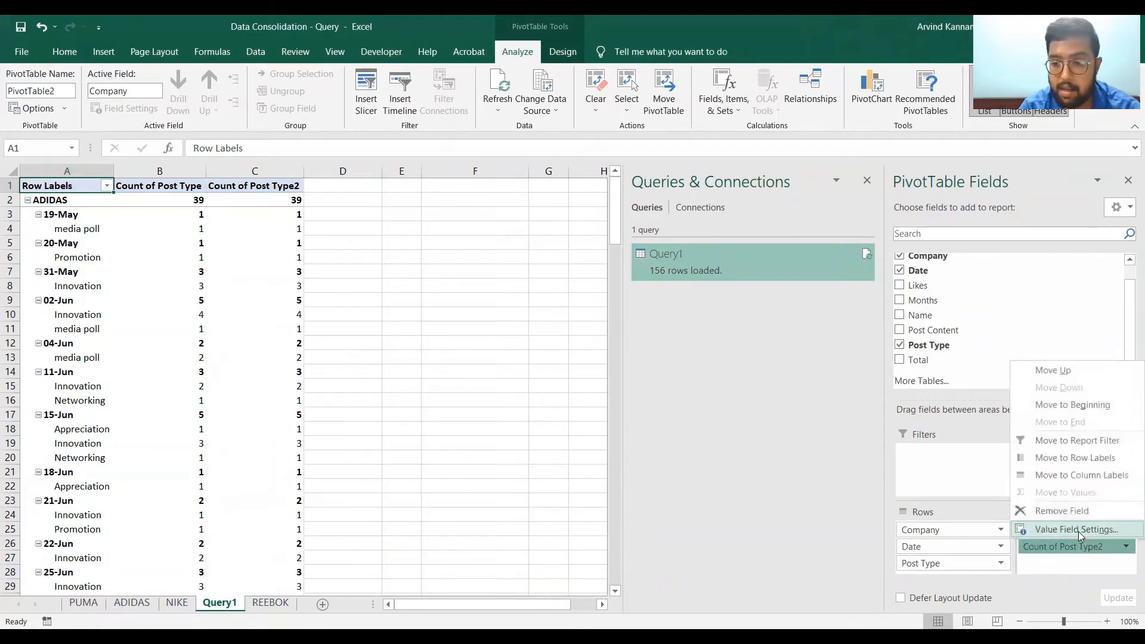
left_click(1077, 530)
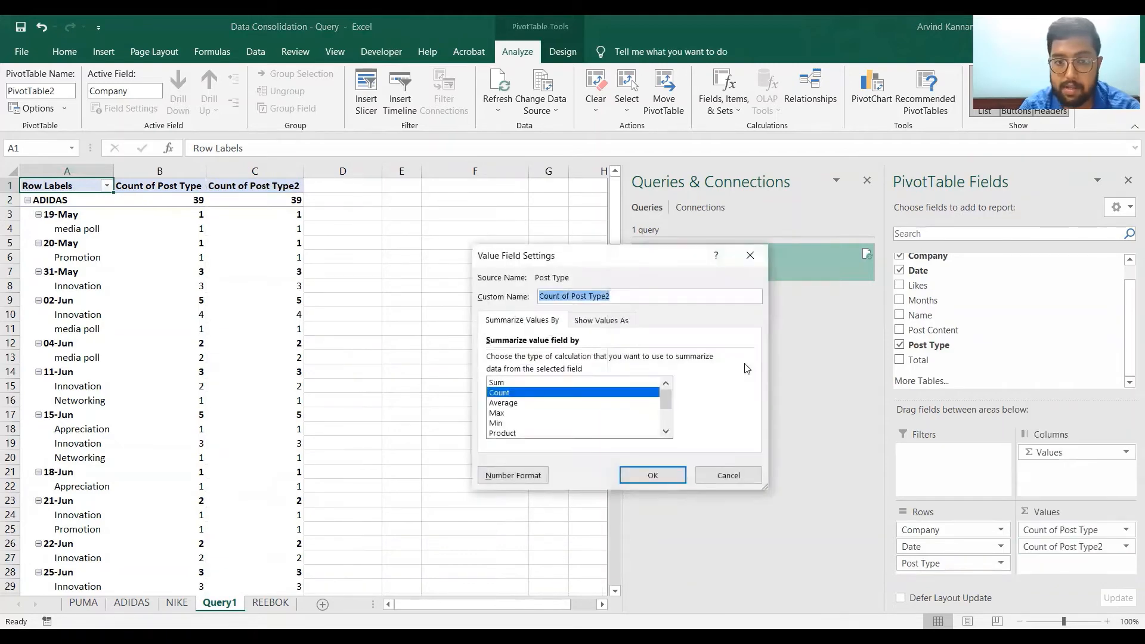
left_click(562, 295)
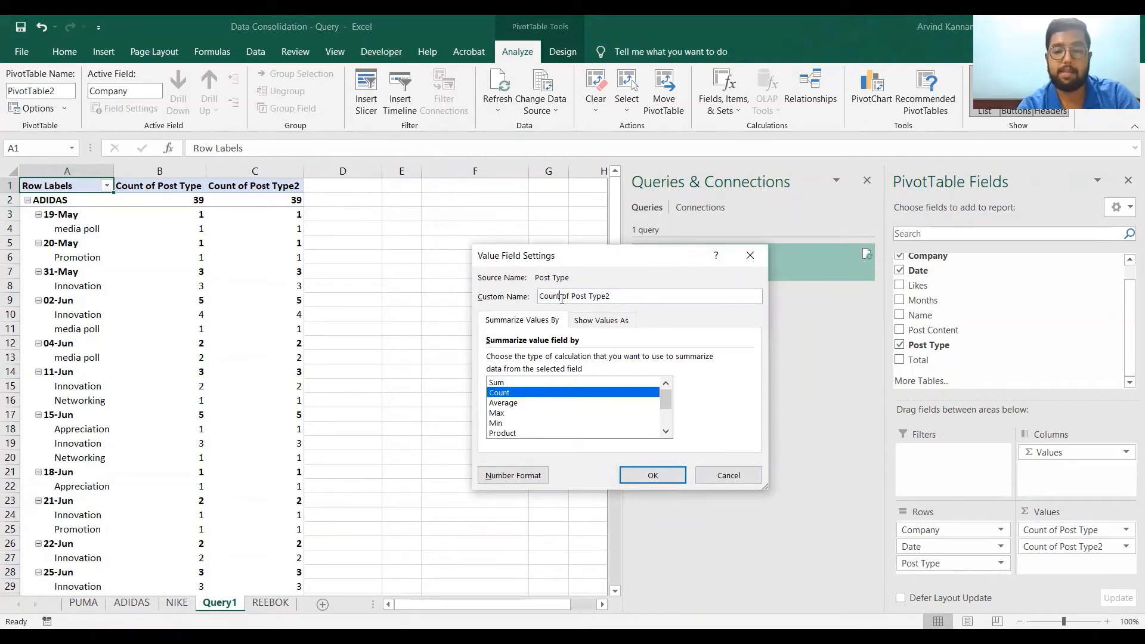
key("BackSpace")
key("BackSpace")
key("BackSpace")
key("BackSpace")
key("BackSpace")
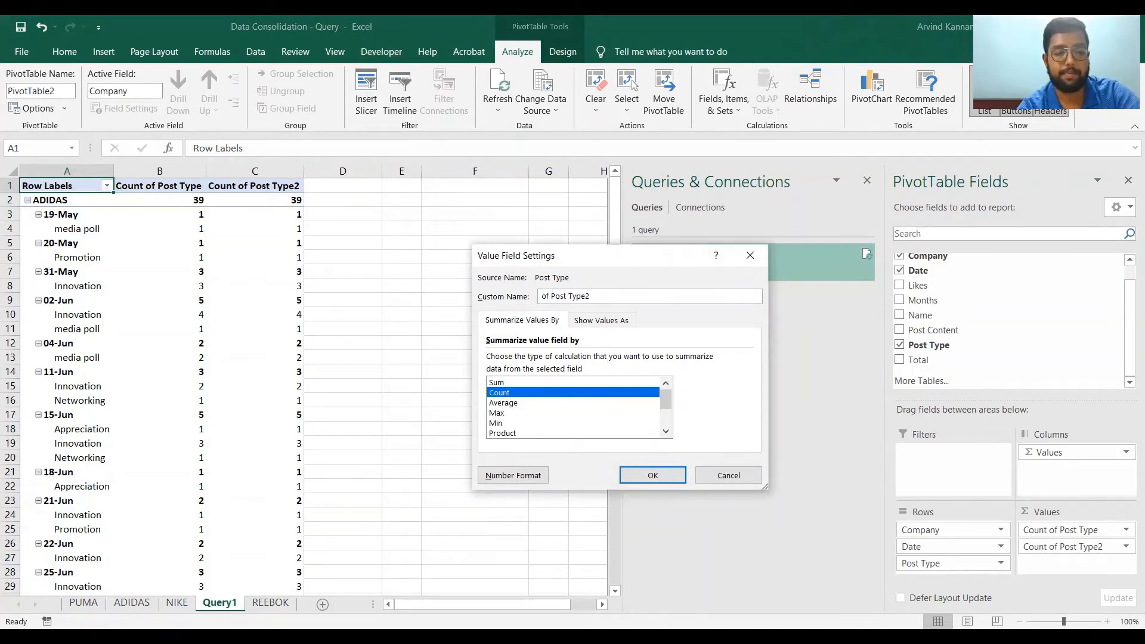
type("%")
left_click_drag(548, 296, 596, 296)
type("contr")
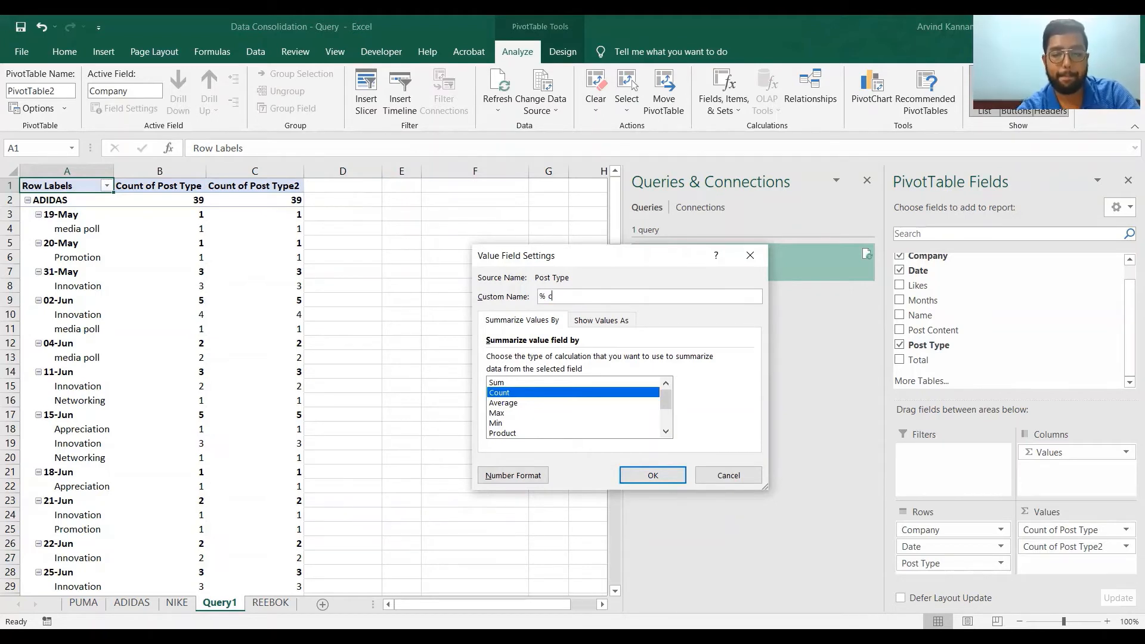
type("bution")
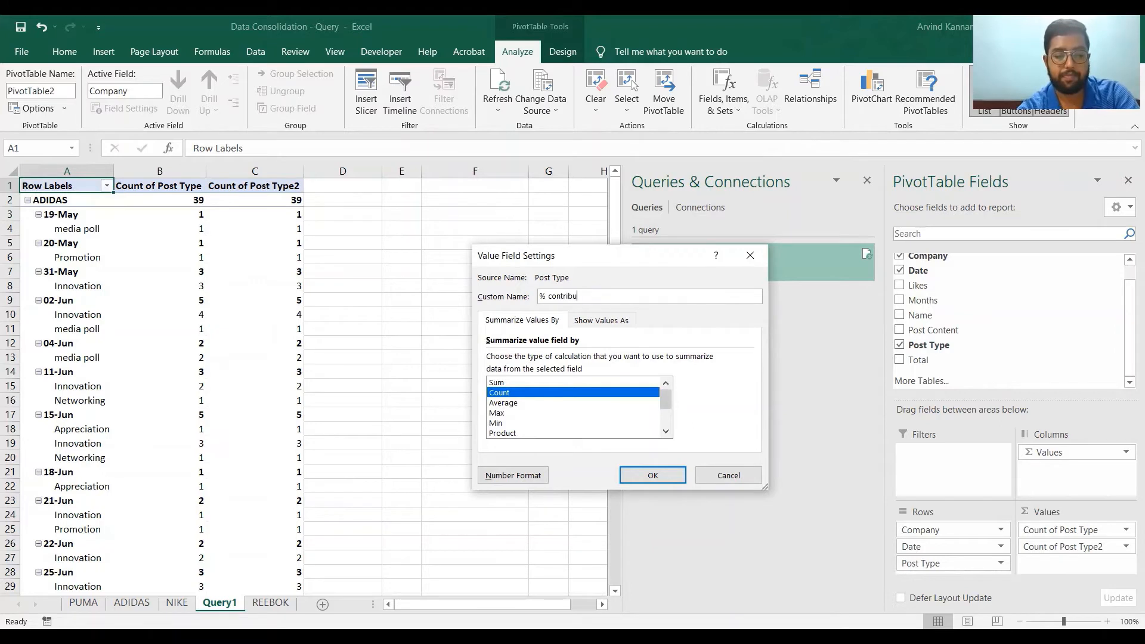
Show the % contribution values as % of Grand Total and apply the value field settings.
left_click(600, 320)
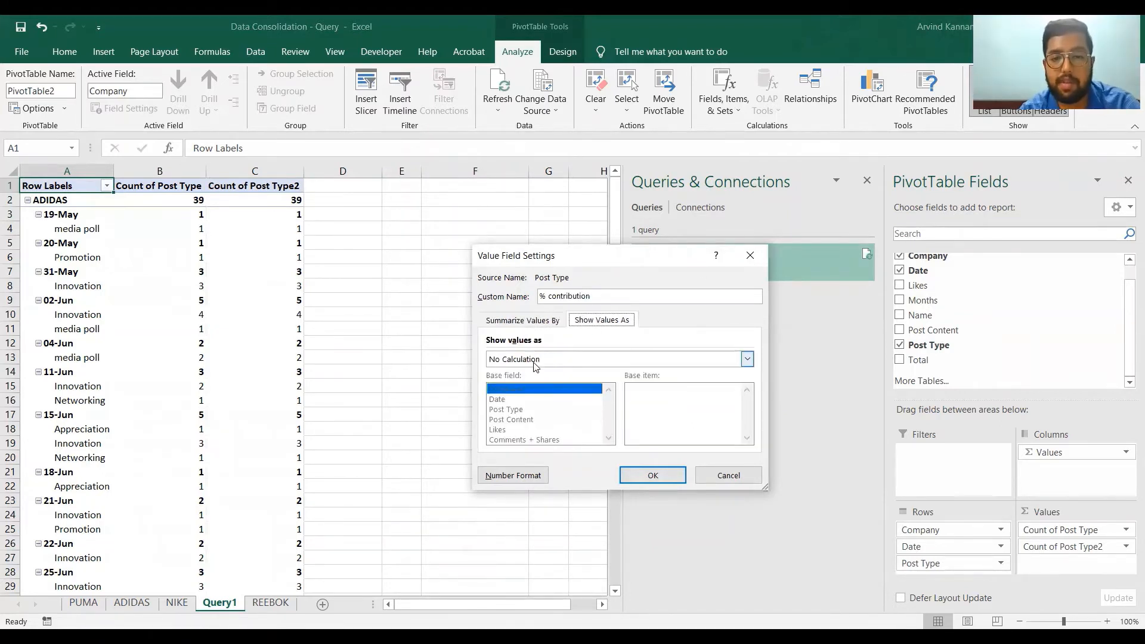
left_click(747, 359)
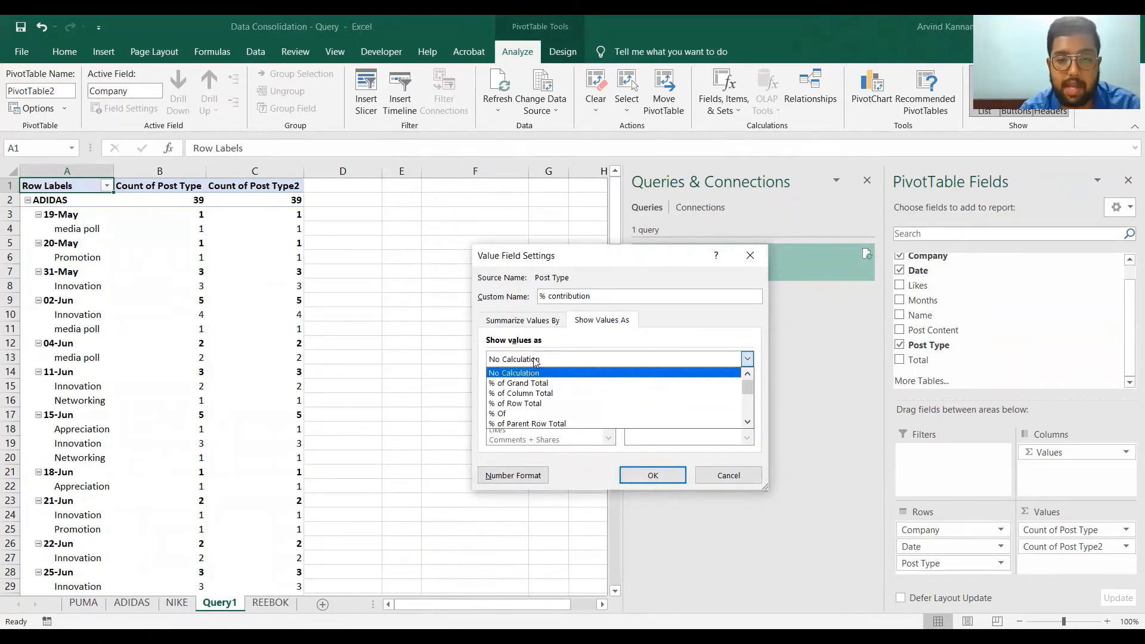
left_click(518, 385)
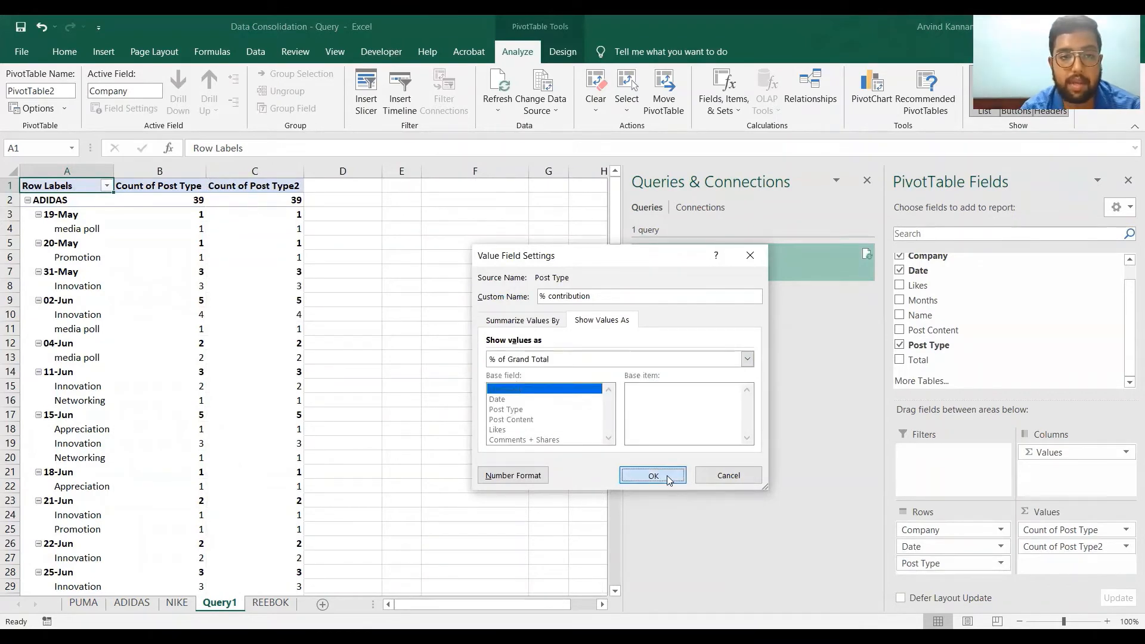
left_click(653, 475)
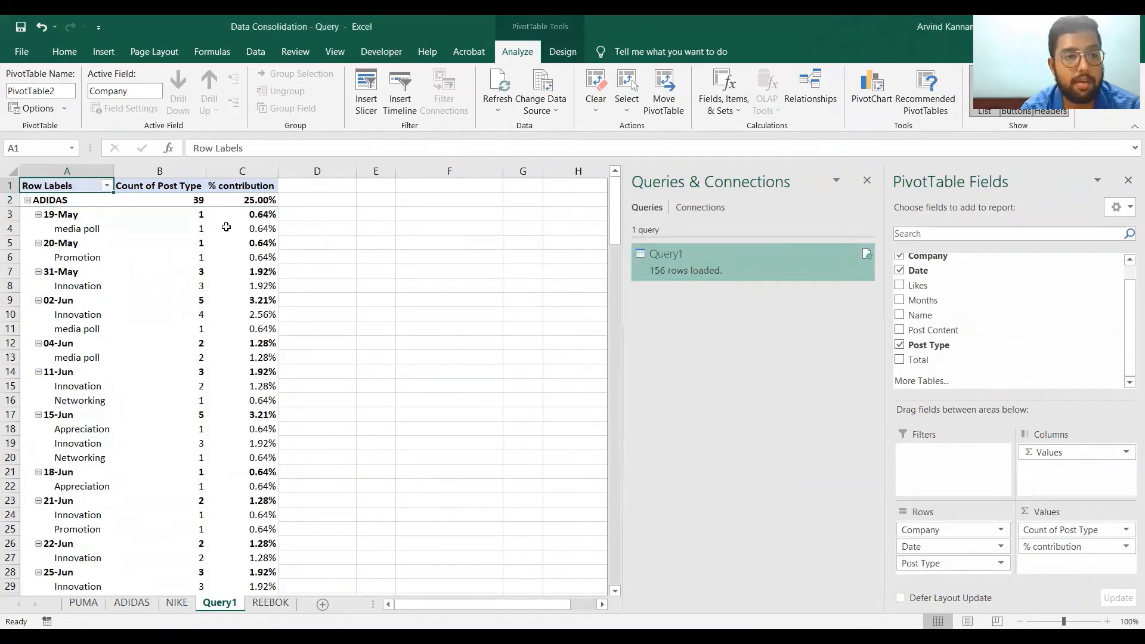
Examine the ADIDAS post type counts and contribution percentages for the 19-May and 02-Jun dates.
left_click(266, 214)
left_click(192, 215)
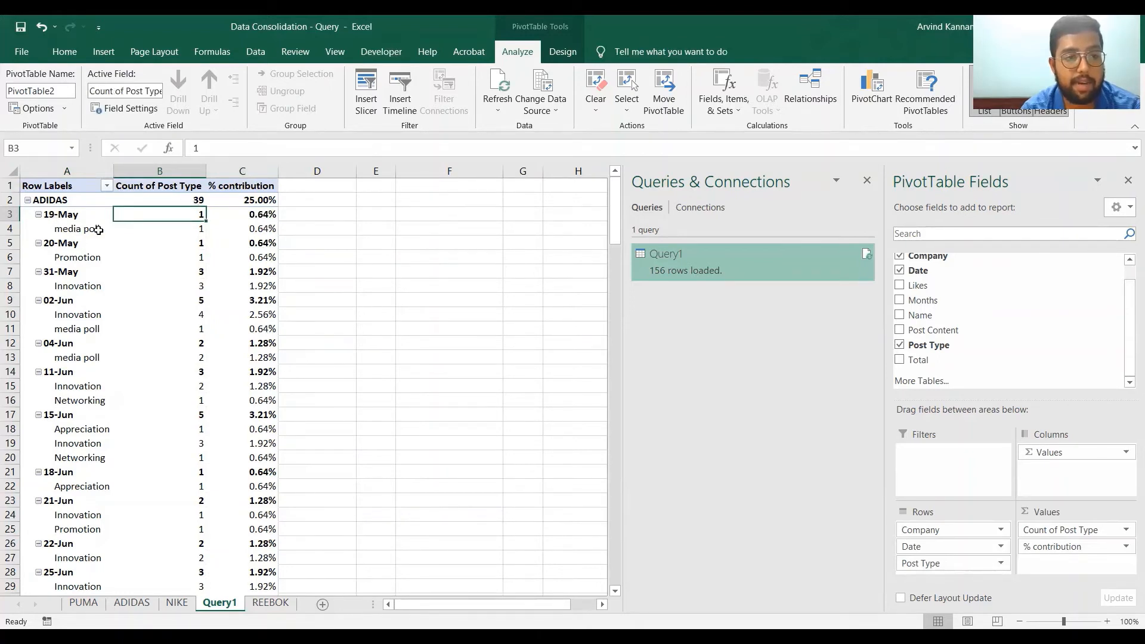
left_click(78, 230)
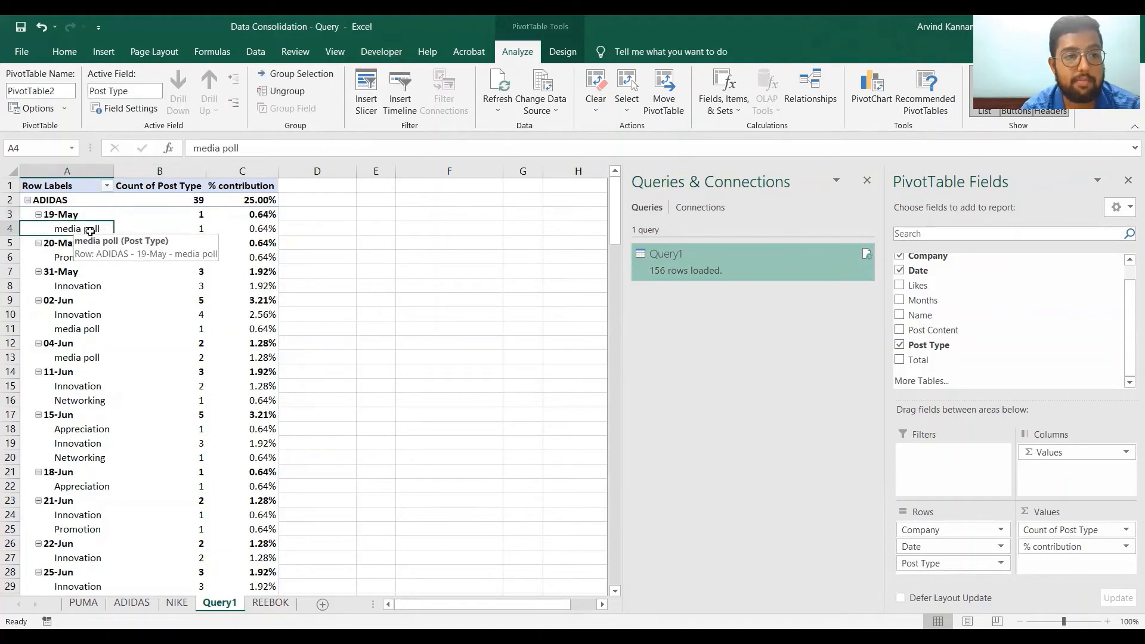
left_click(192, 229)
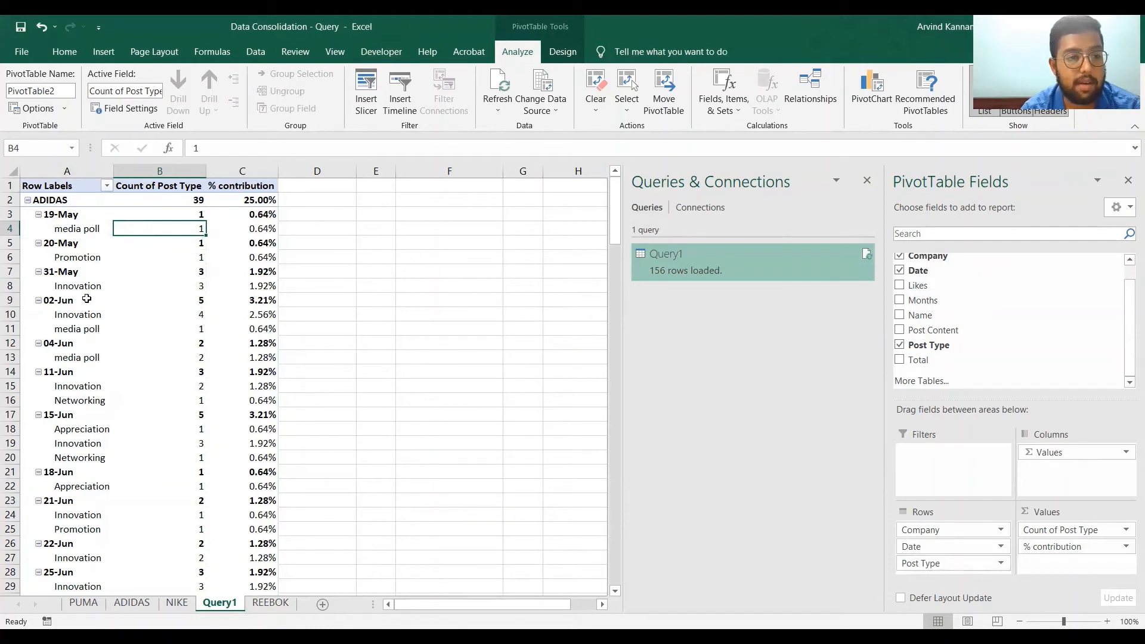
left_click(64, 300)
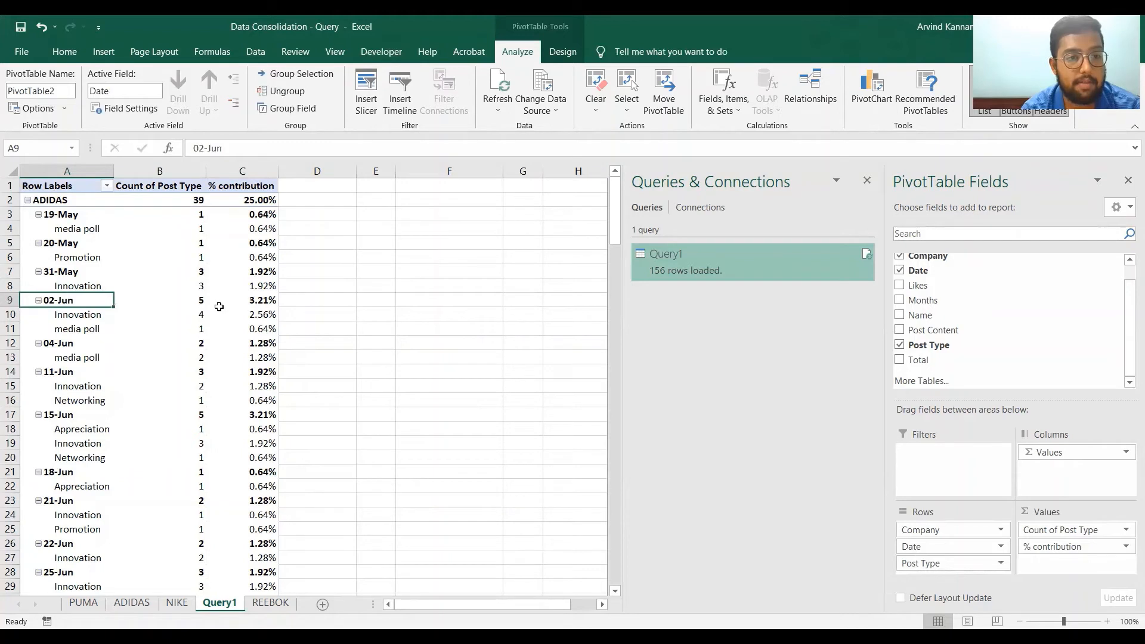
Examine the ADIDAS 02-Jun post count and its Innovation and media poll breakdown.
left_click(204, 303)
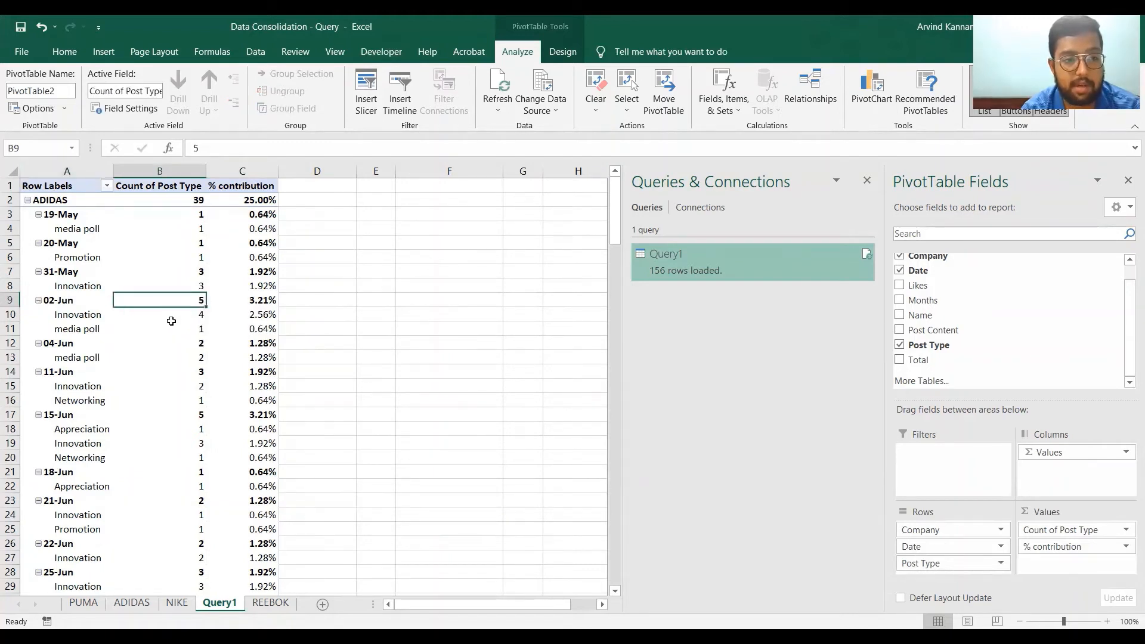
left_click(96, 316)
left_click(89, 330)
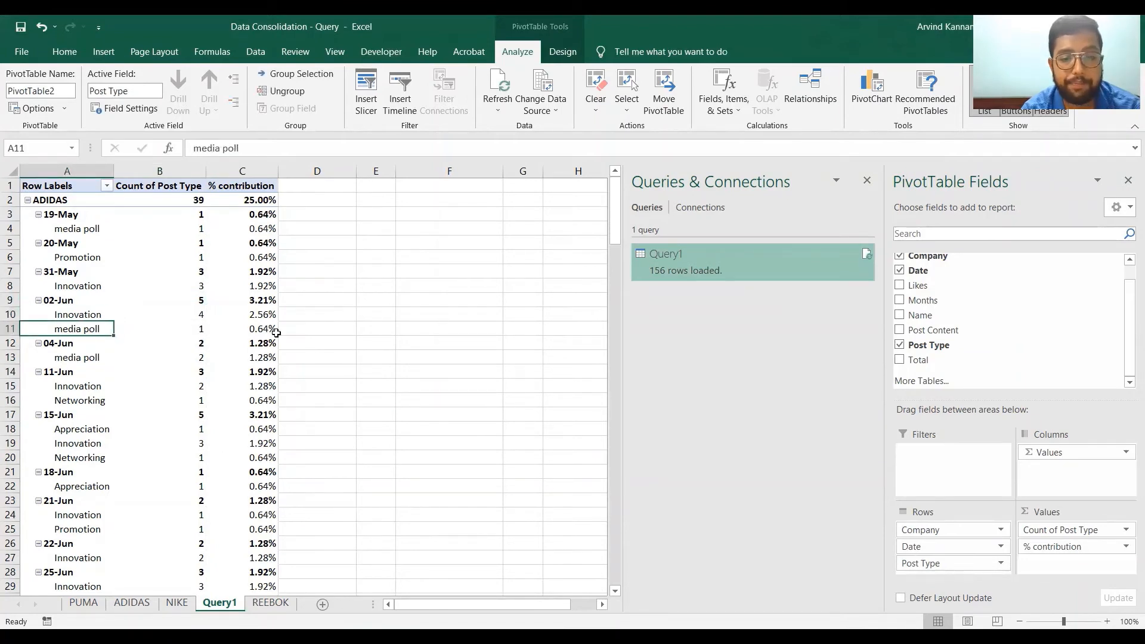
Select all the row labels above the Grand Total and collapse them to company level.
left_click(95, 200)
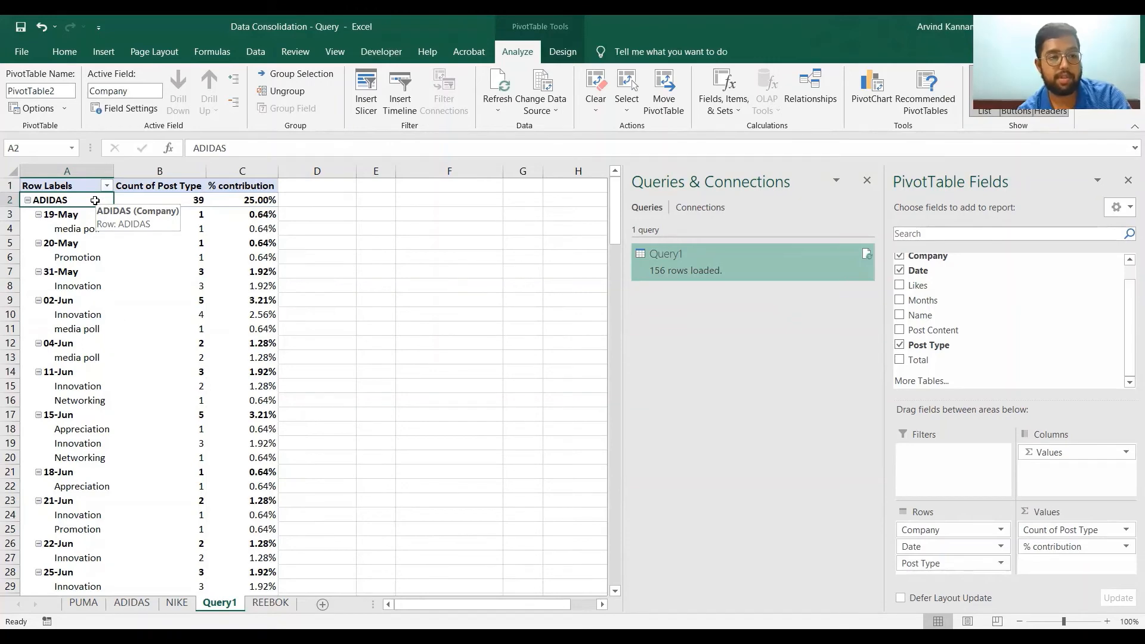
key("ctrl+shift+Down")
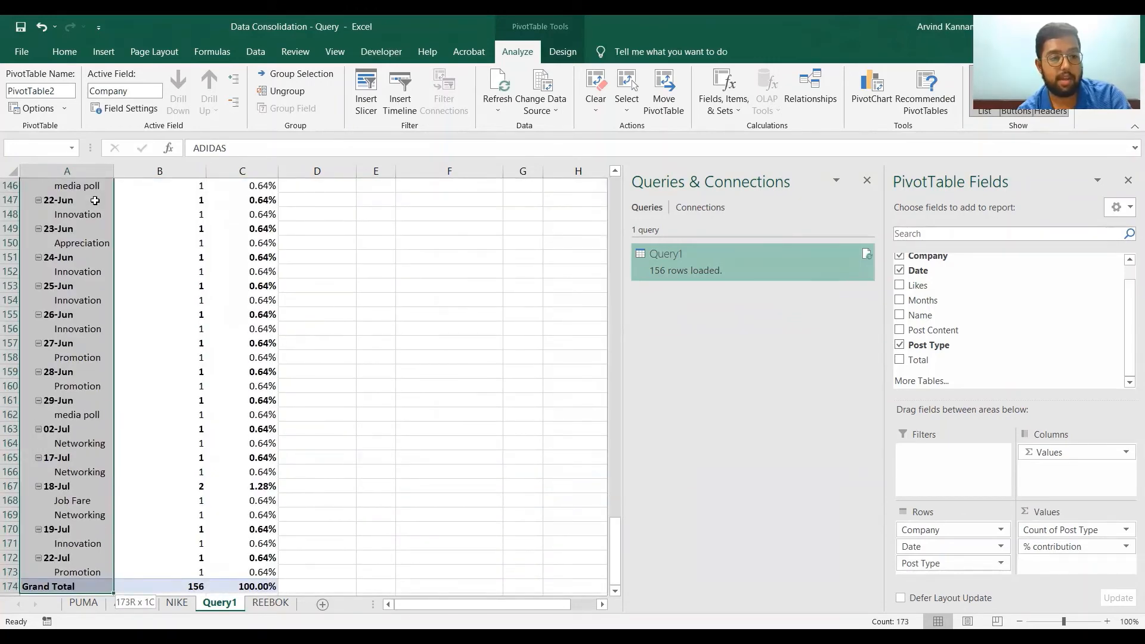
key("shift+Up")
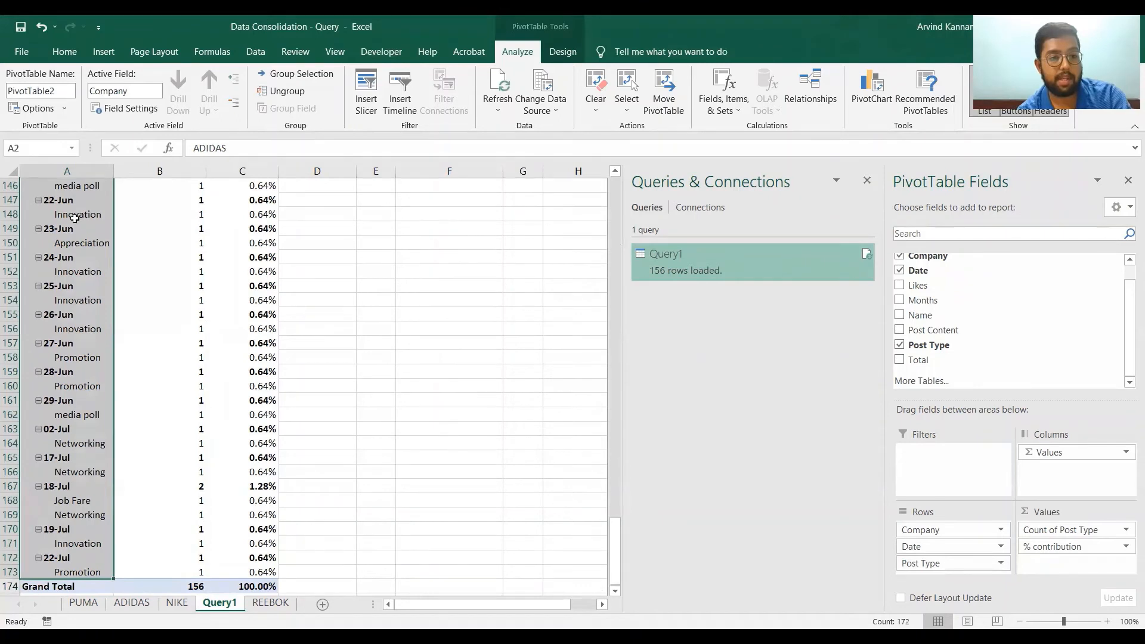
right_click(74, 217)
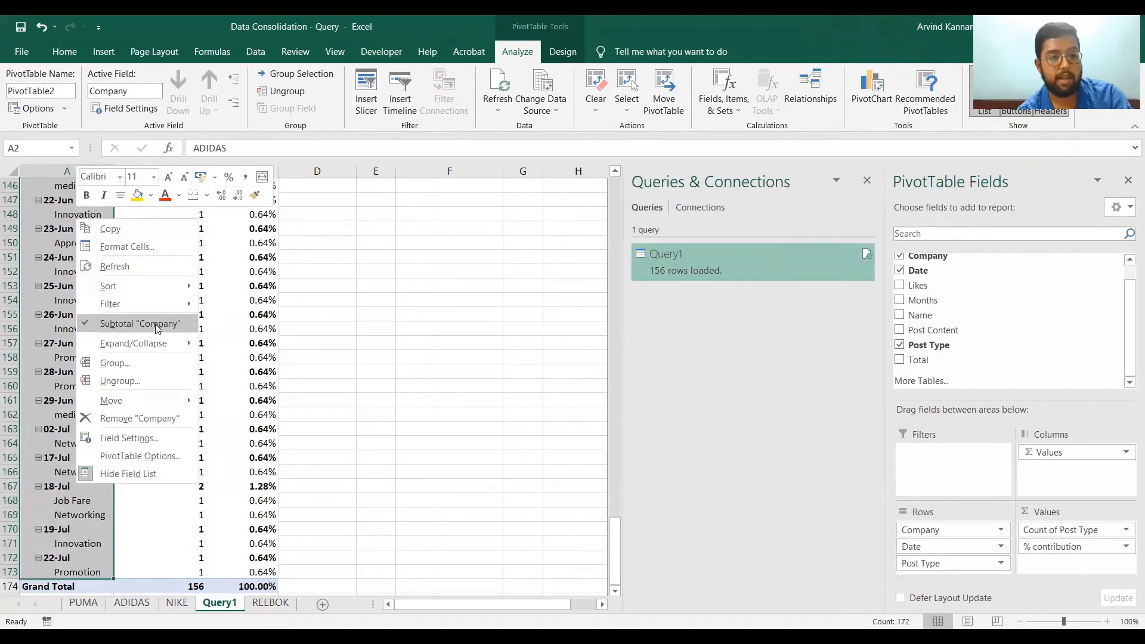
mouse_move(149, 344)
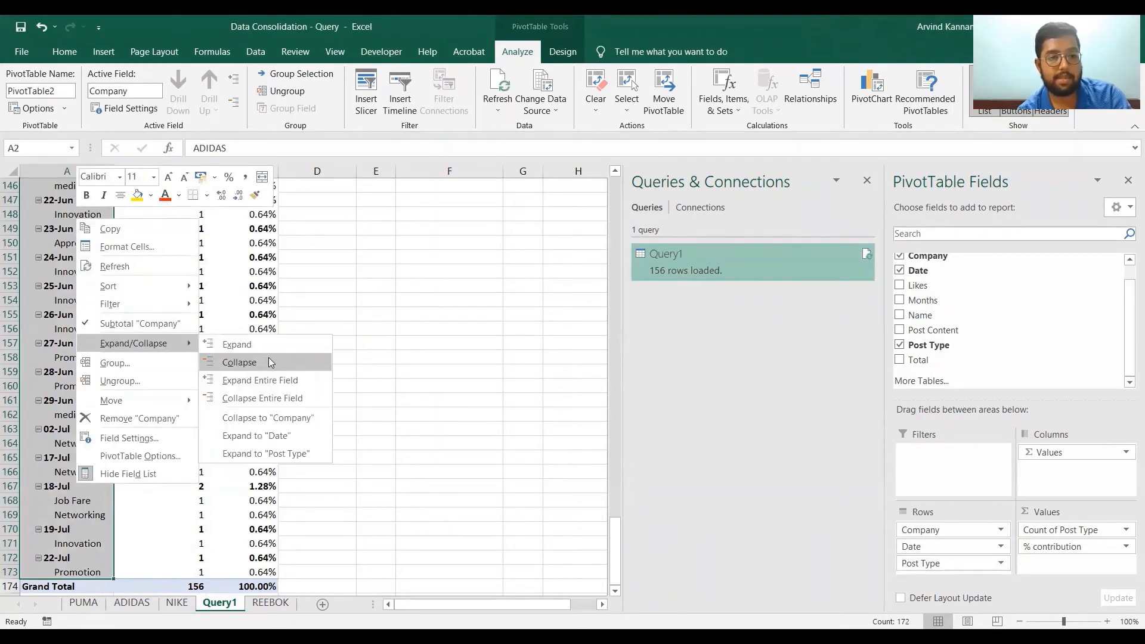
left_click(268, 360)
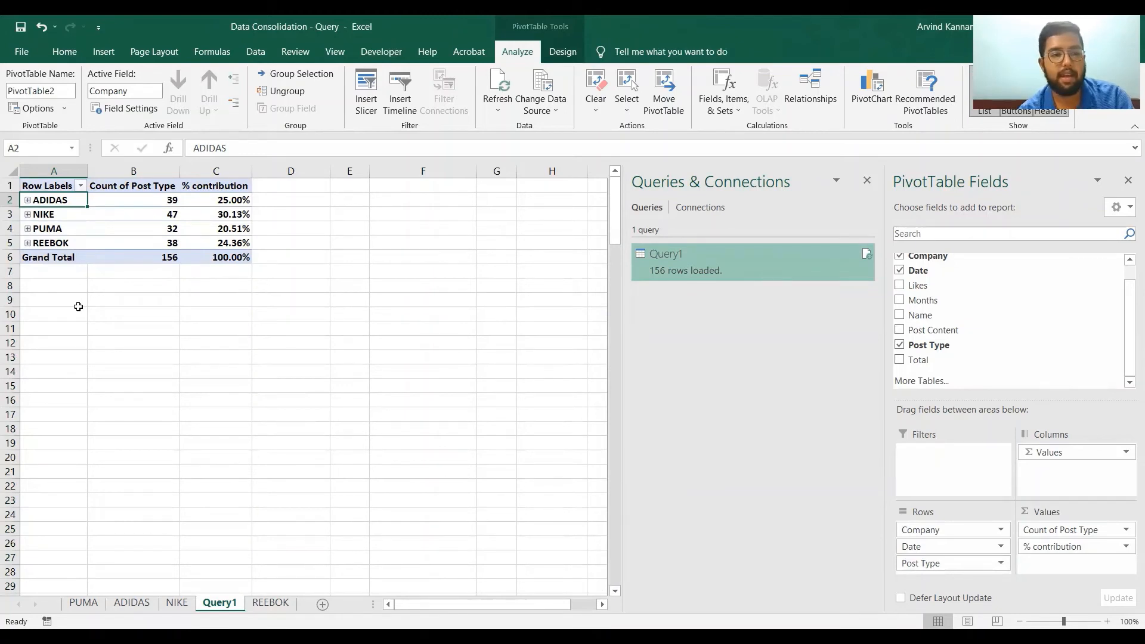
Review the post type count of each company in the collapsed PivotTable.
key("Right")
key("Right")
key("Left")
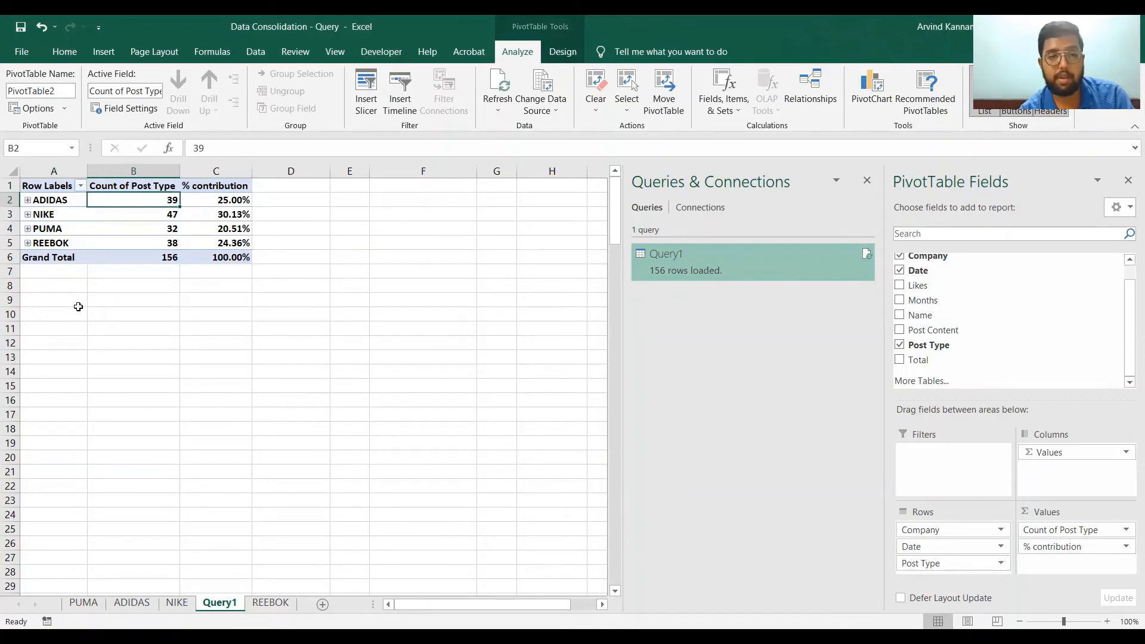
key("Down")
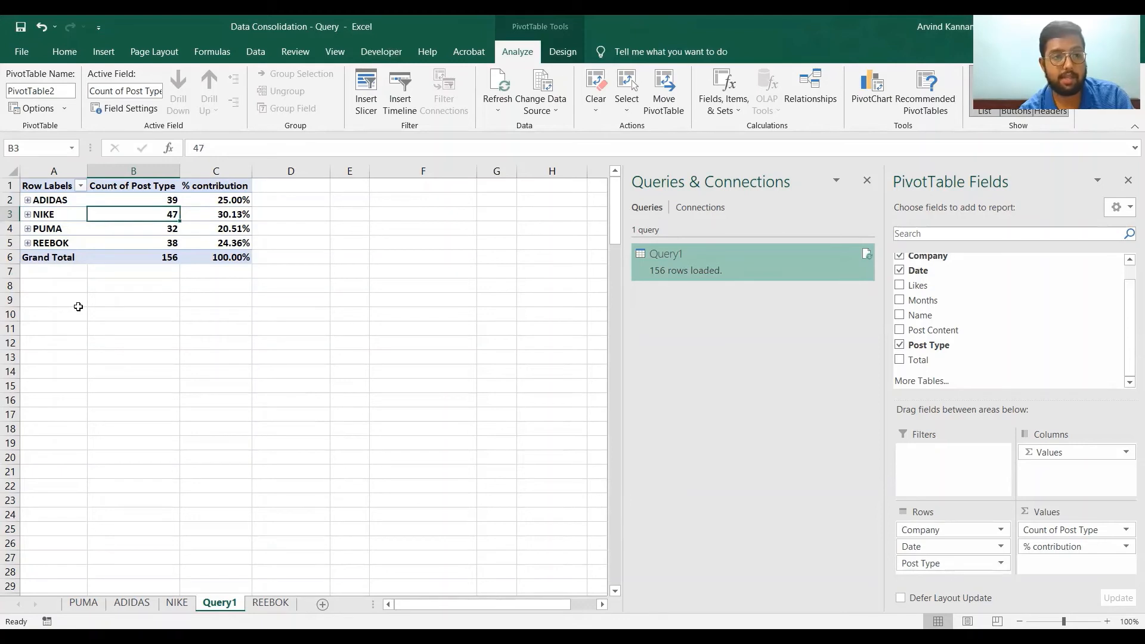
key("Down")
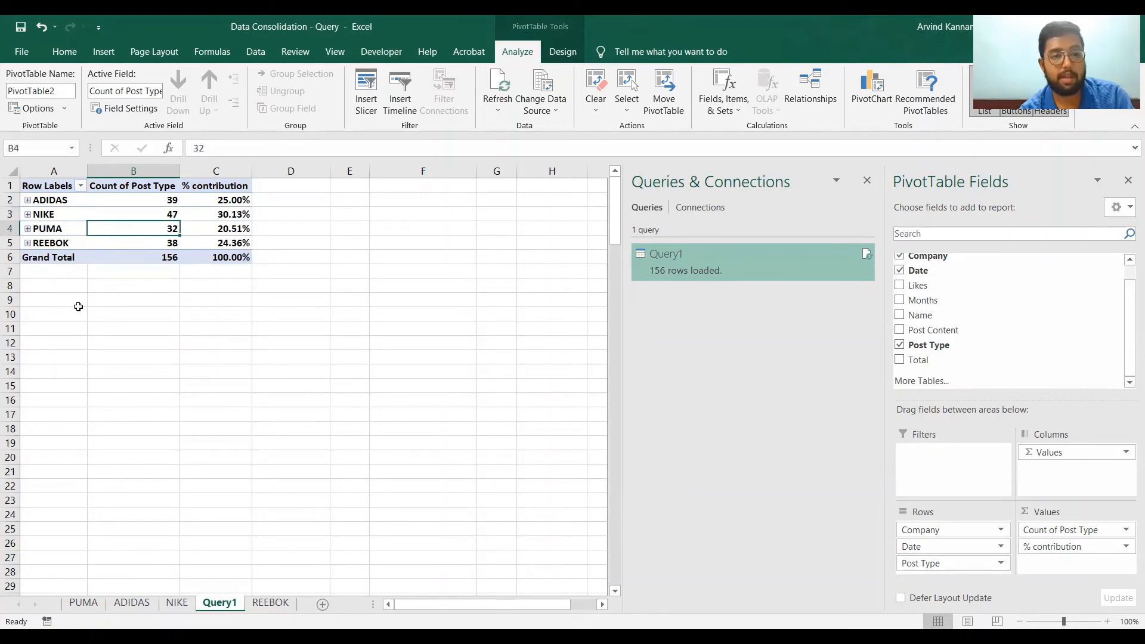
key("Down")
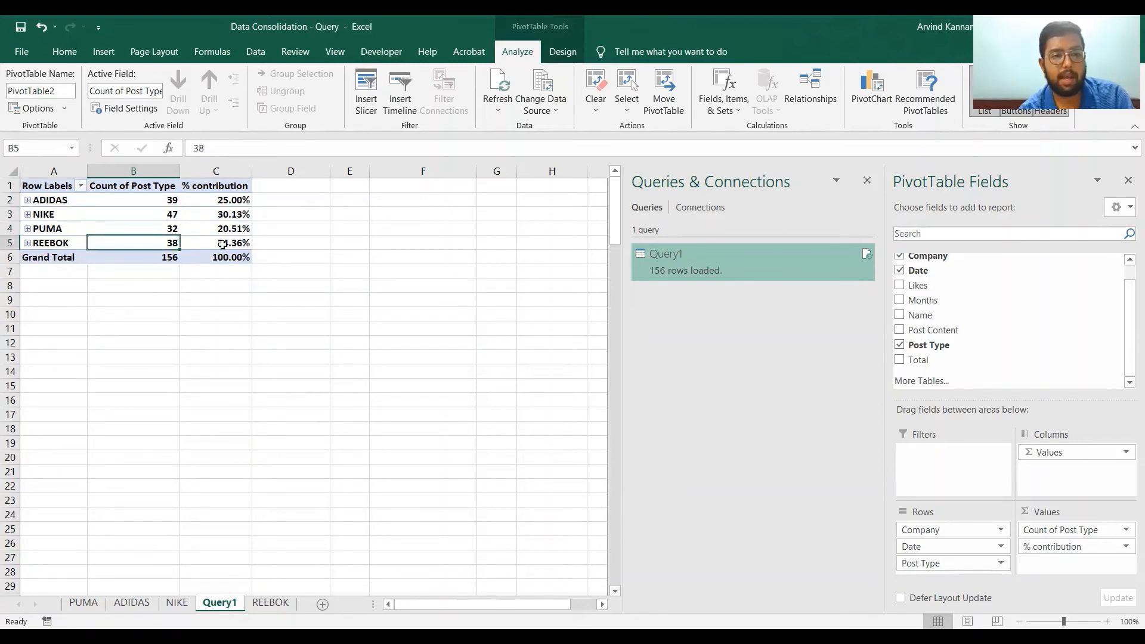
Sort the companies by % contribution from largest to smallest.
left_click(184, 216)
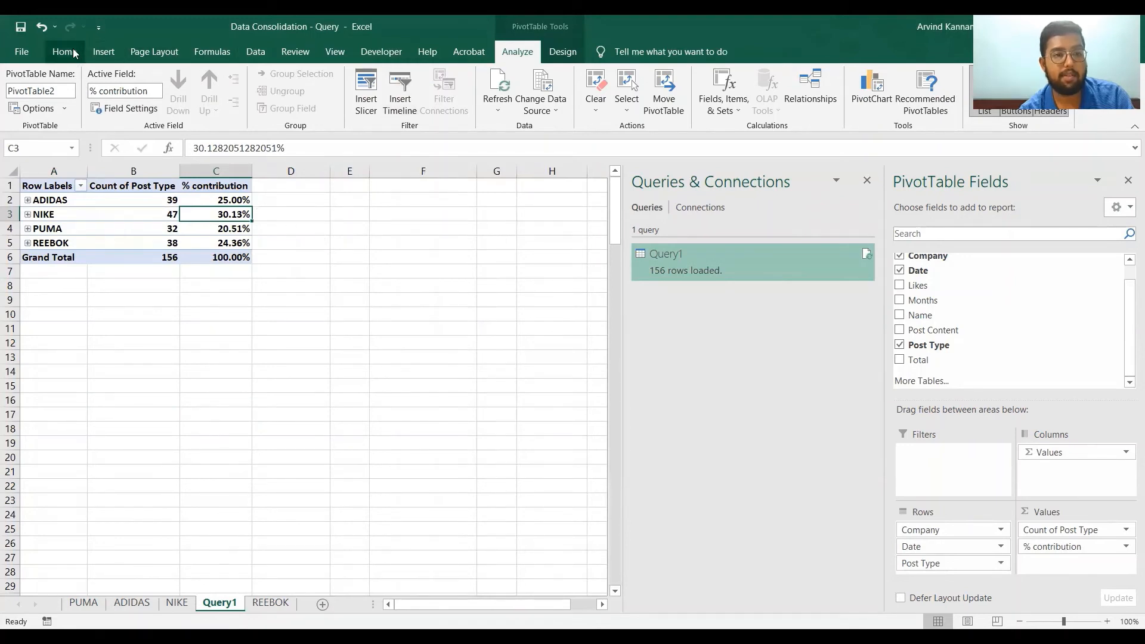
left_click(255, 51)
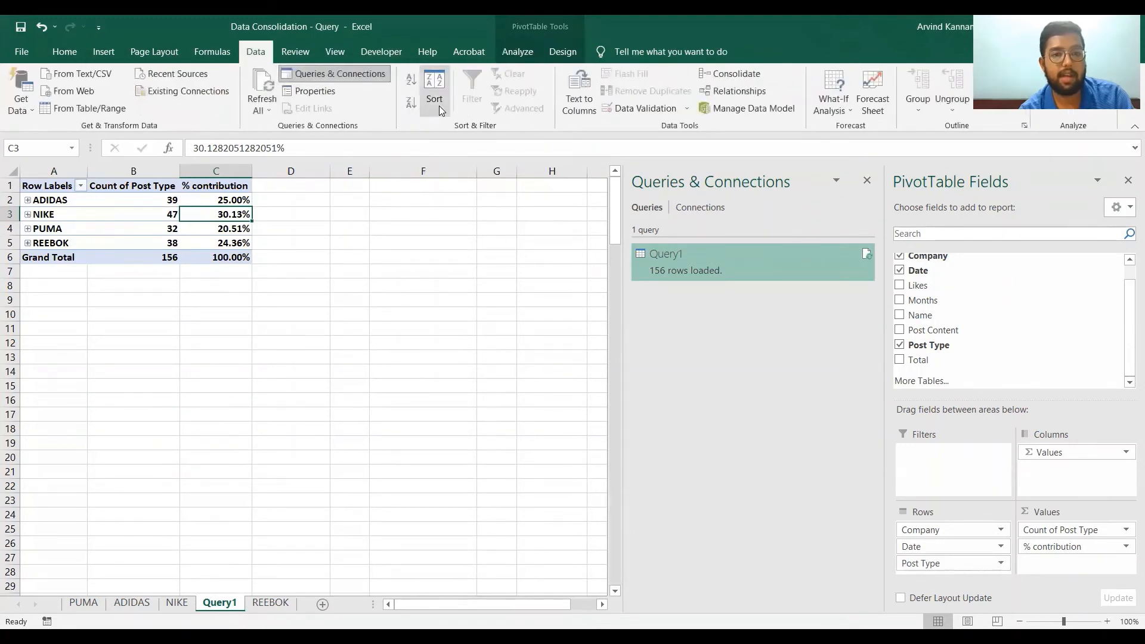
left_click(407, 102)
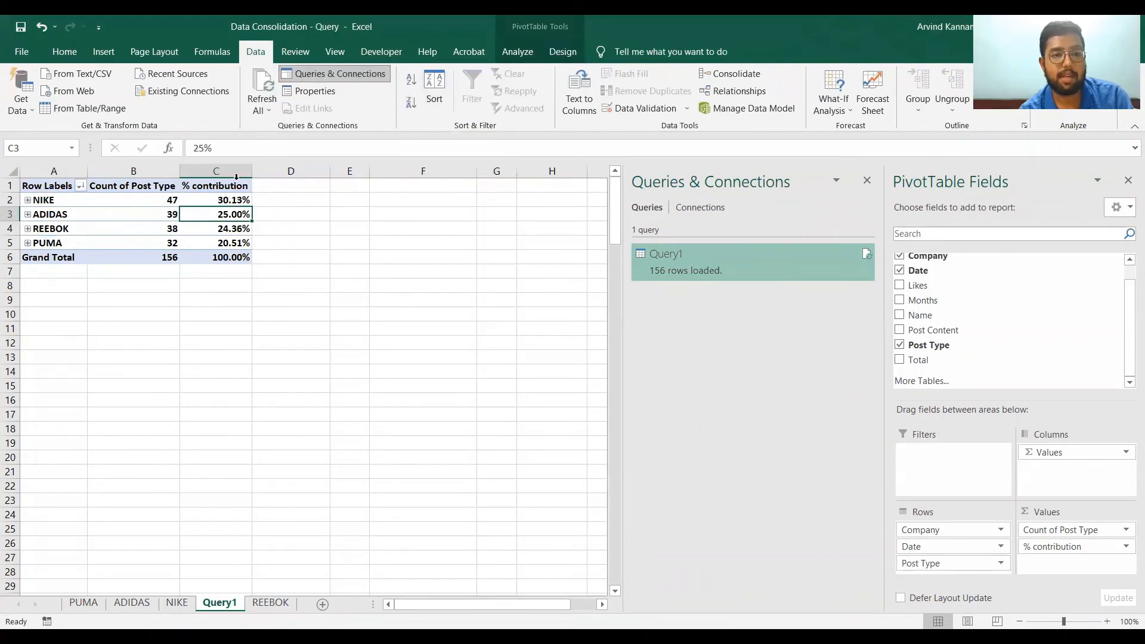
left_click(136, 199)
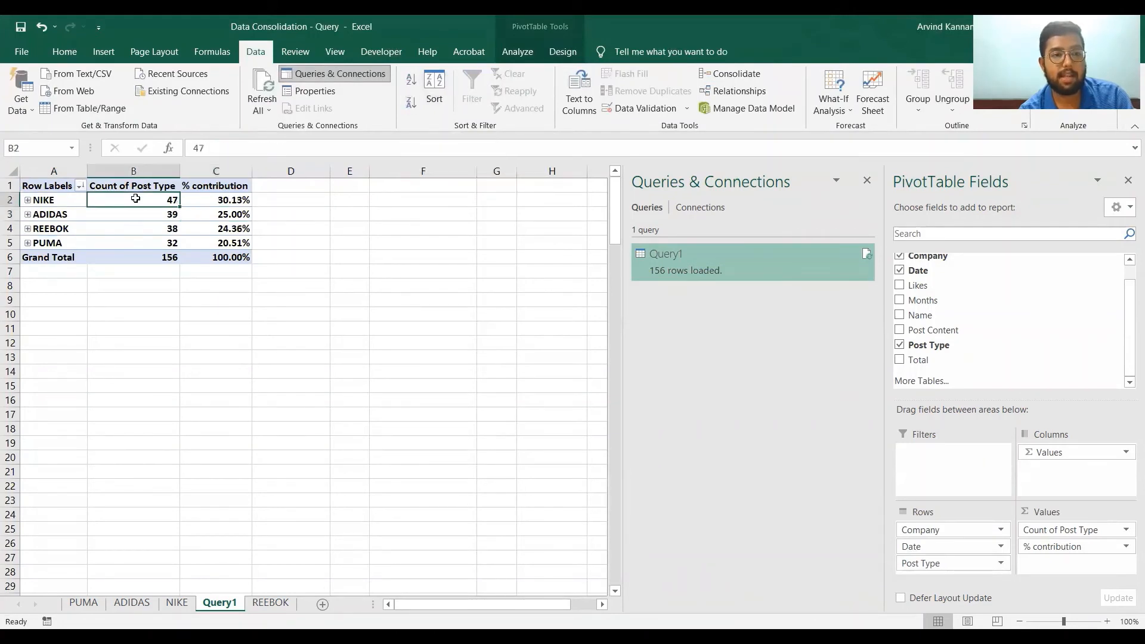
Expand the NIKE, ADIDAS, REEBOK and PUMA rows to show their dates and post types again.
left_click(66, 202)
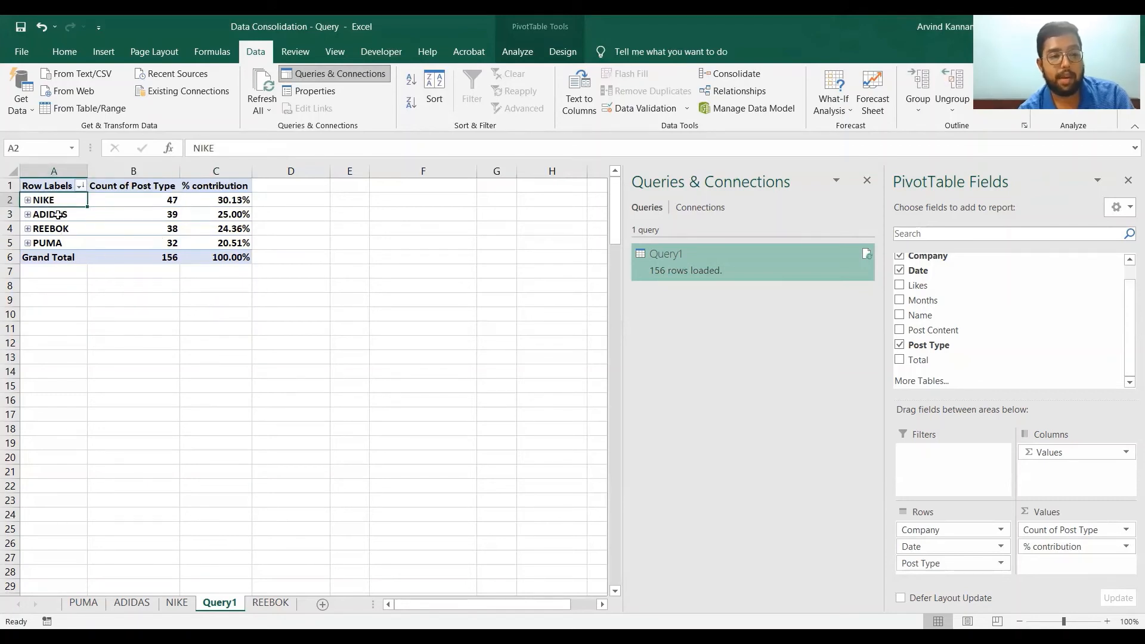
key("shift+Down")
key("shift+Down")
key("shift+Down")
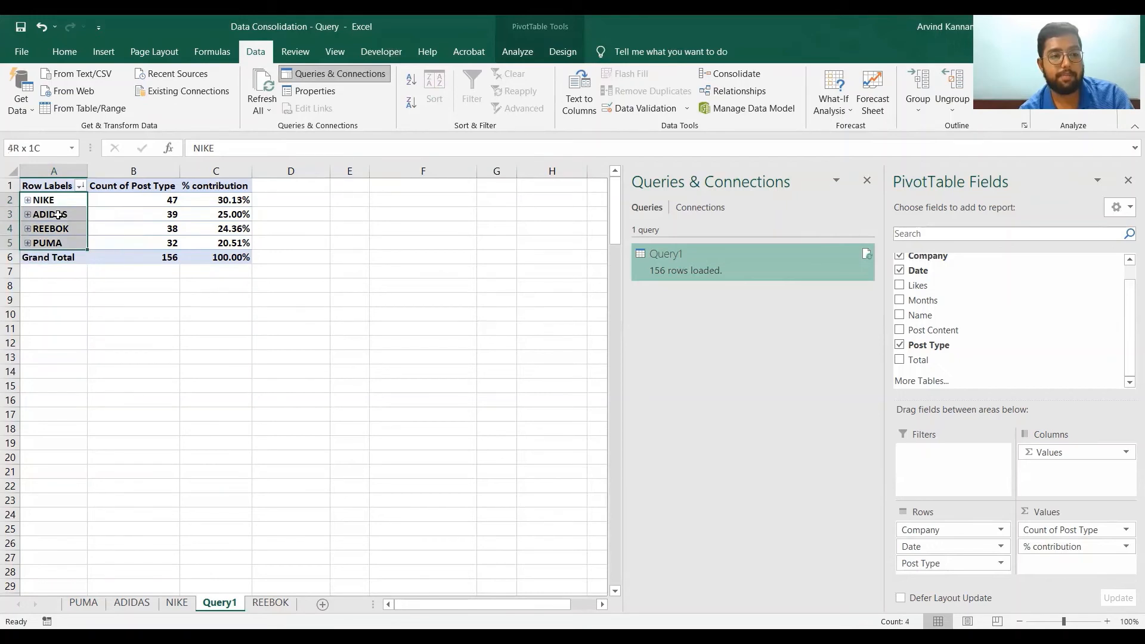
right_click(58, 215)
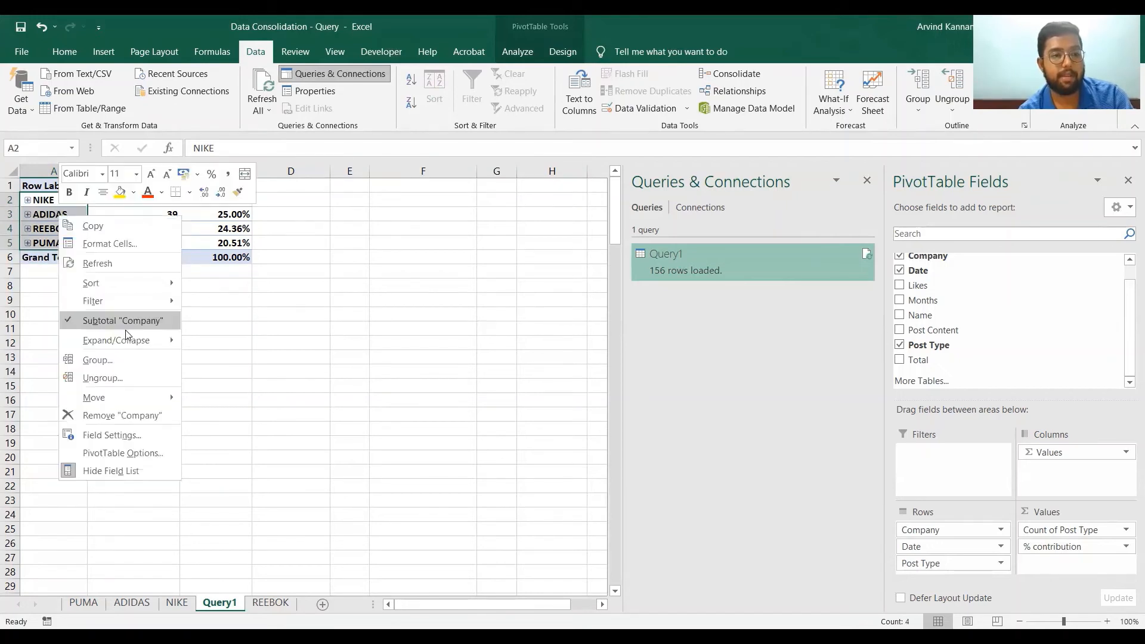
left_click(245, 342)
left_click(146, 269)
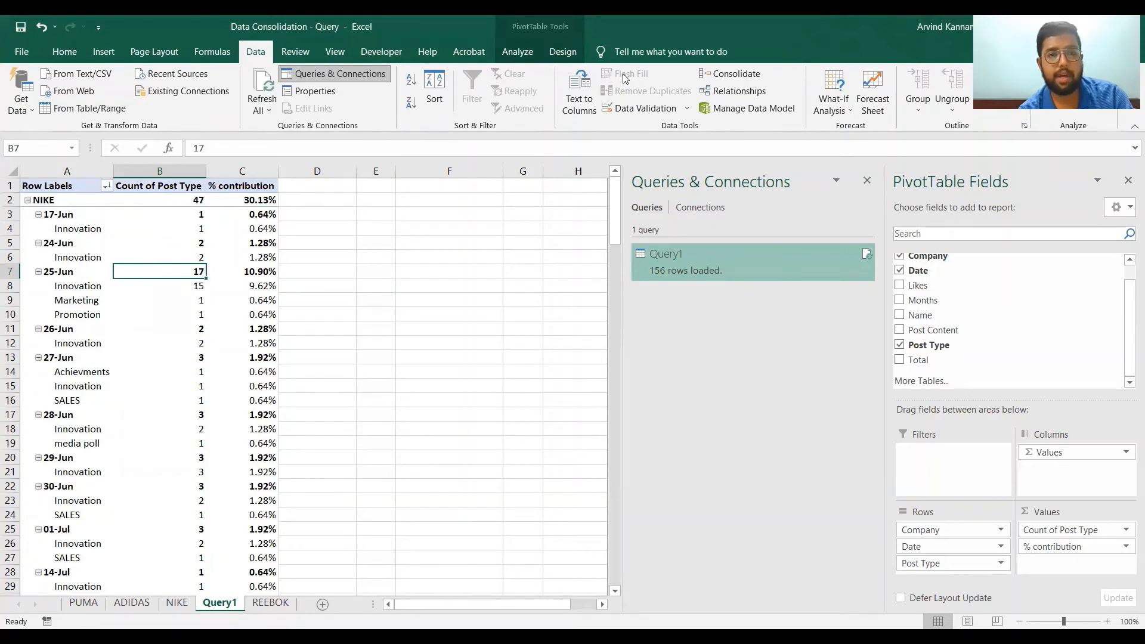
Show the PivotTable in Tabular Form and turn off its subtotals.
left_click(559, 50)
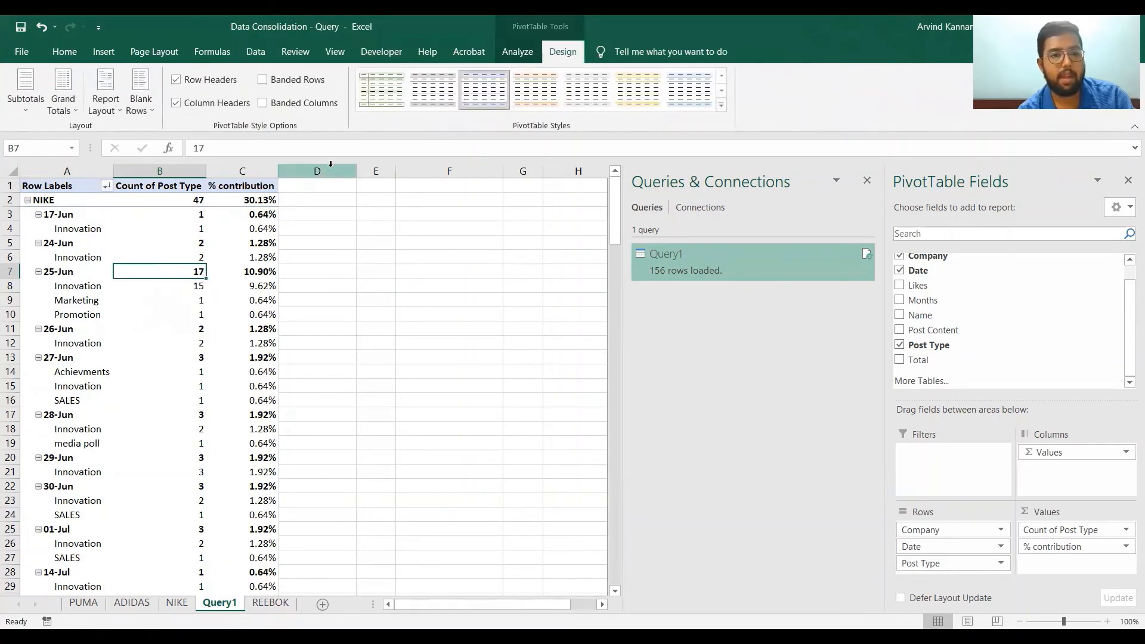
left_click(102, 95)
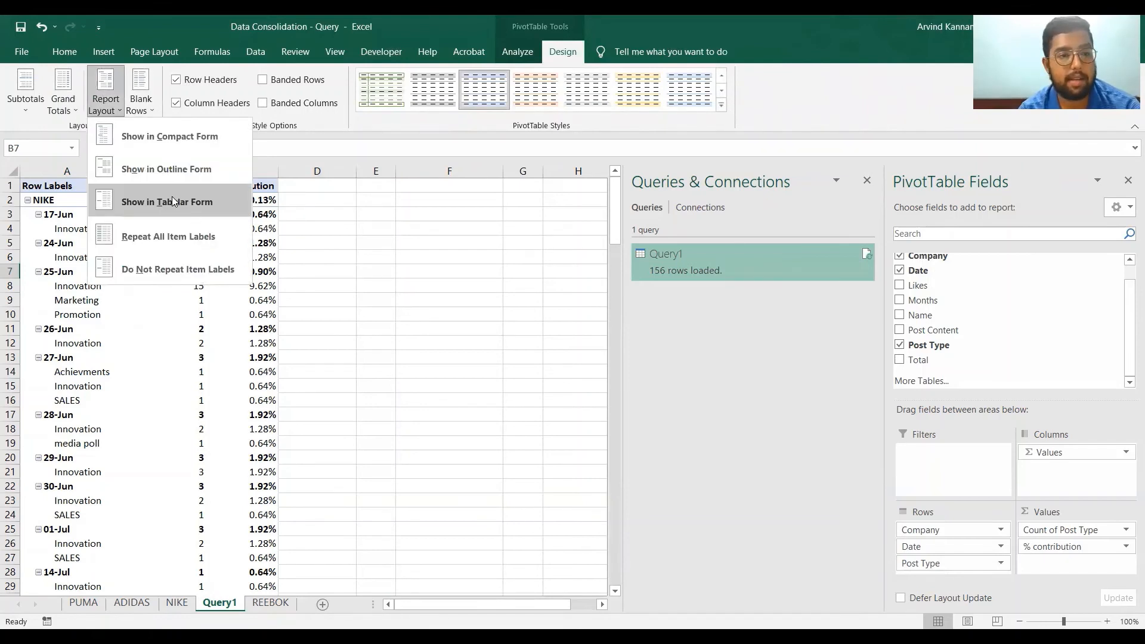
left_click(174, 202)
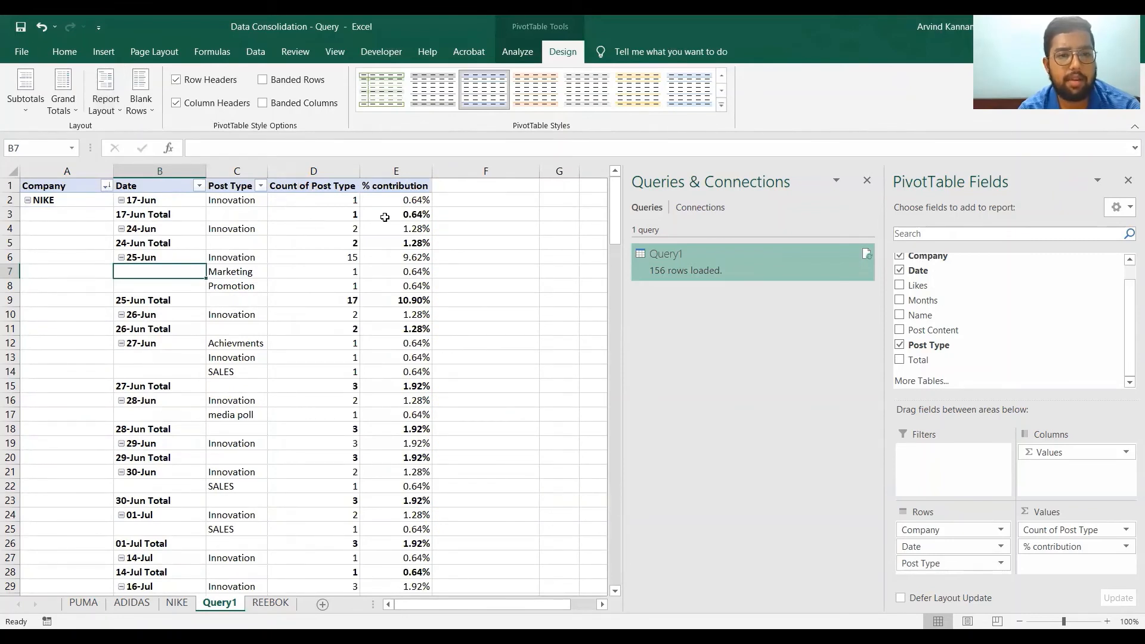
left_click(159, 216)
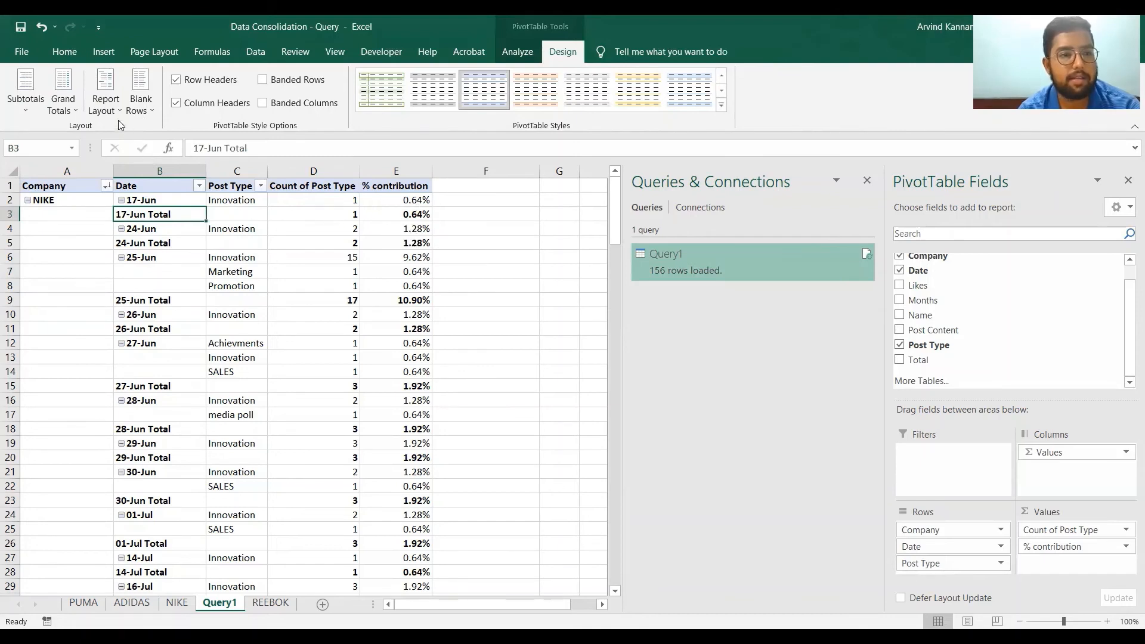
left_click(24, 105)
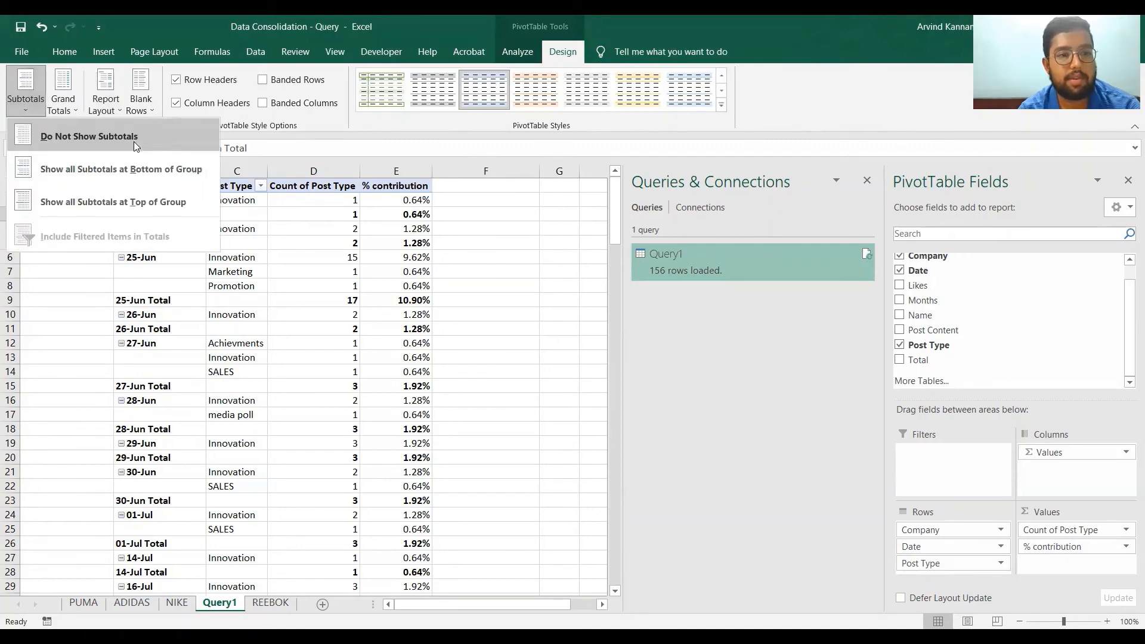
left_click(134, 142)
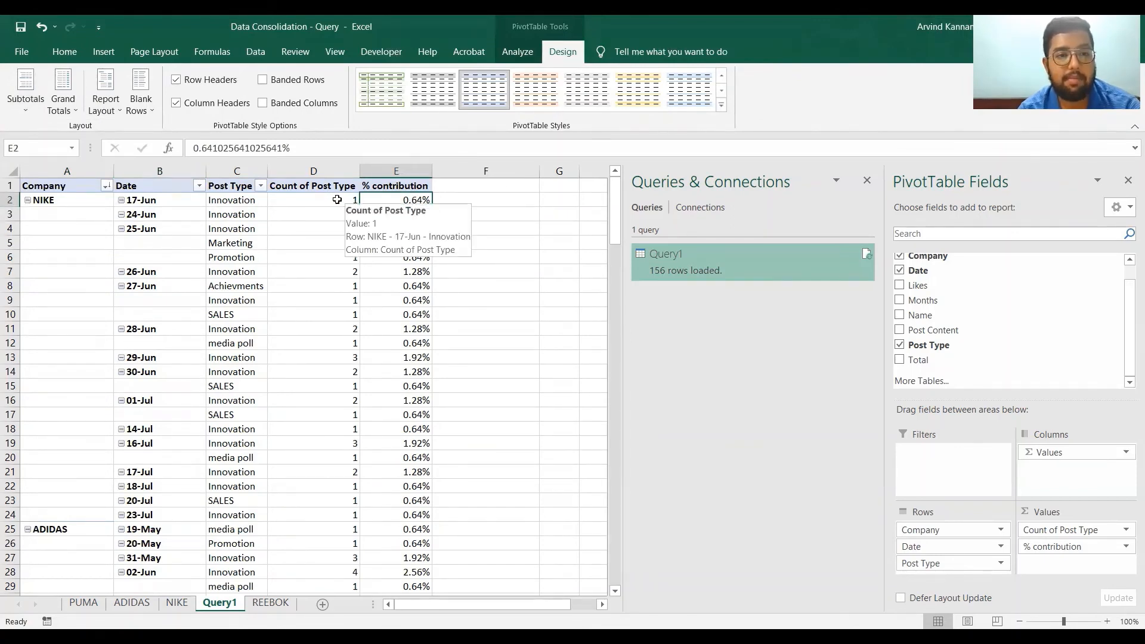
Compare the NIKE 17-Jun Innovation count with the Grand Total count and check its % contribution.
left_click(253, 202)
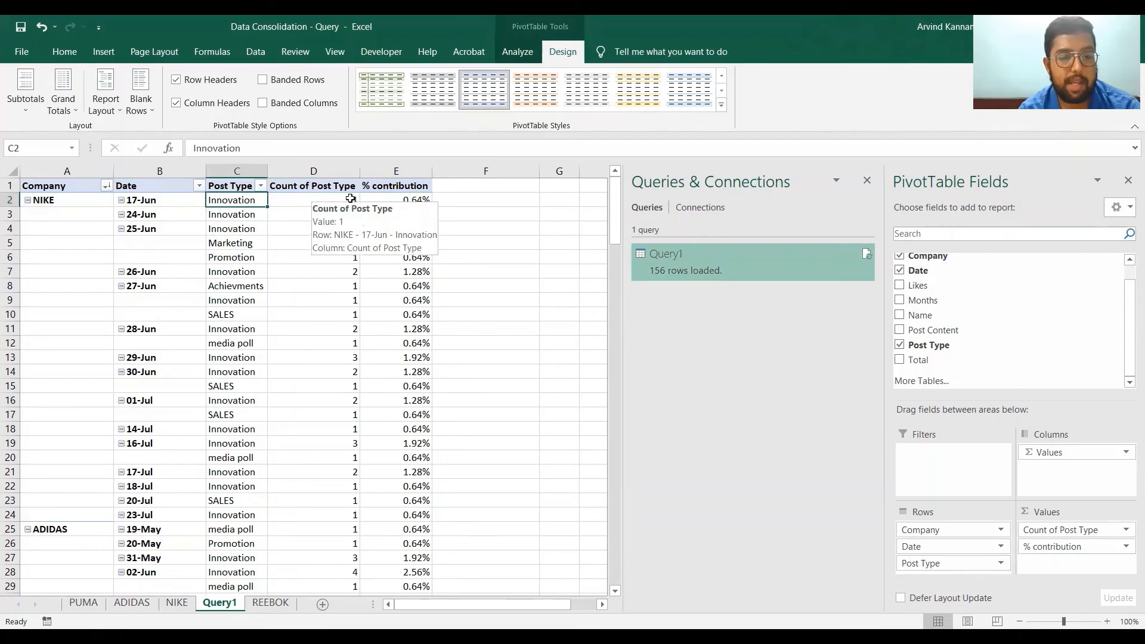
left_click(314, 199)
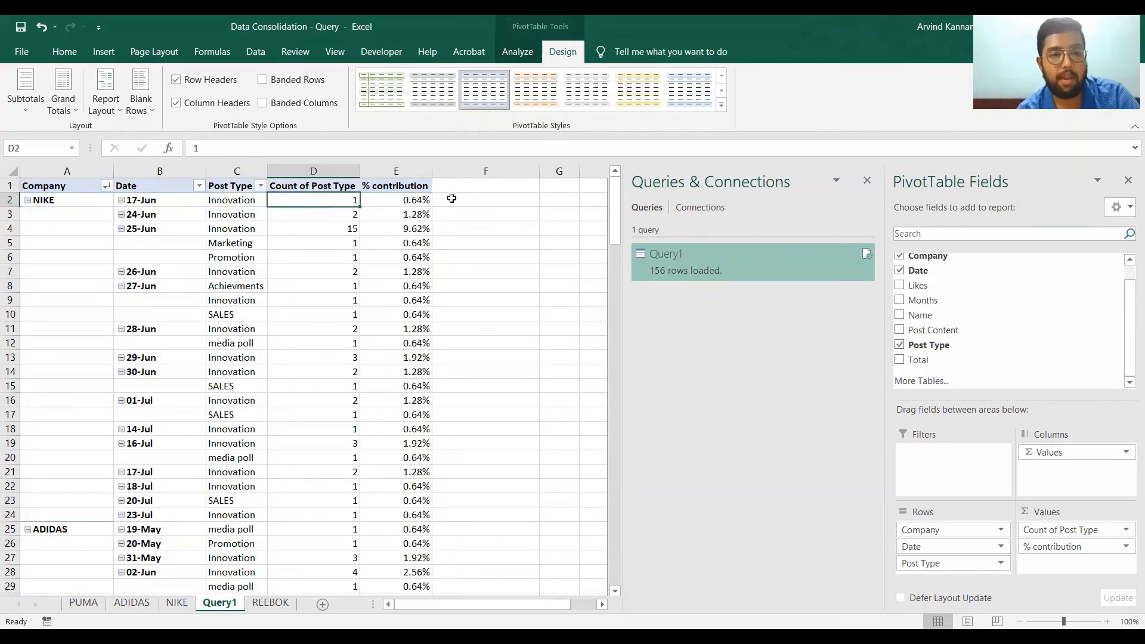
key("ctrl+Down")
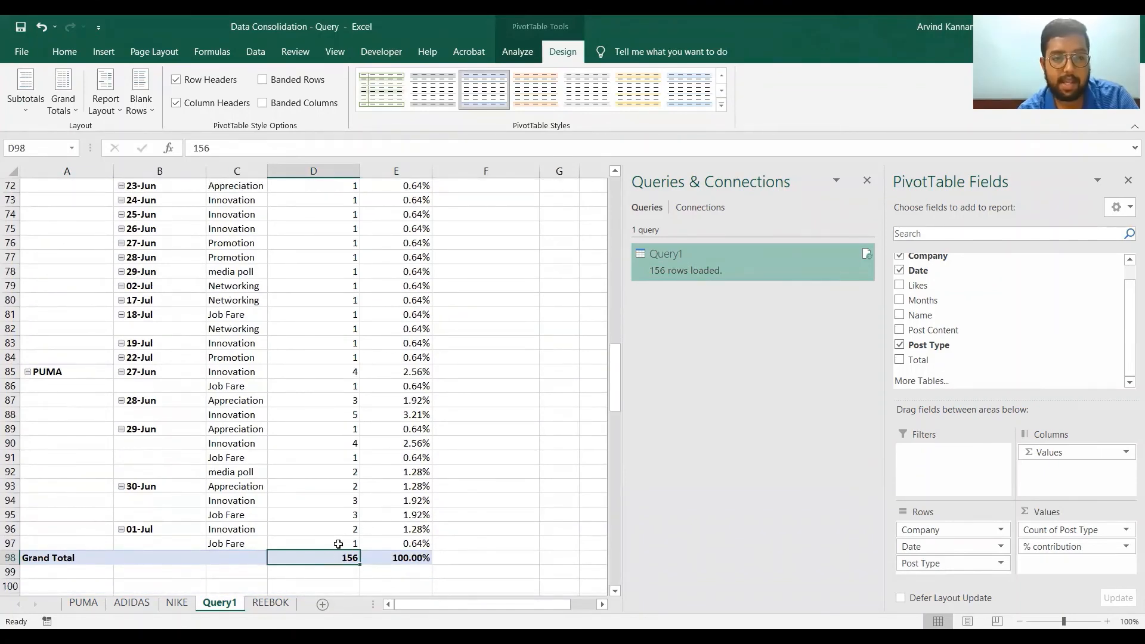
key("ctrl+Up")
key("Right")
key("Down")
key("Left")
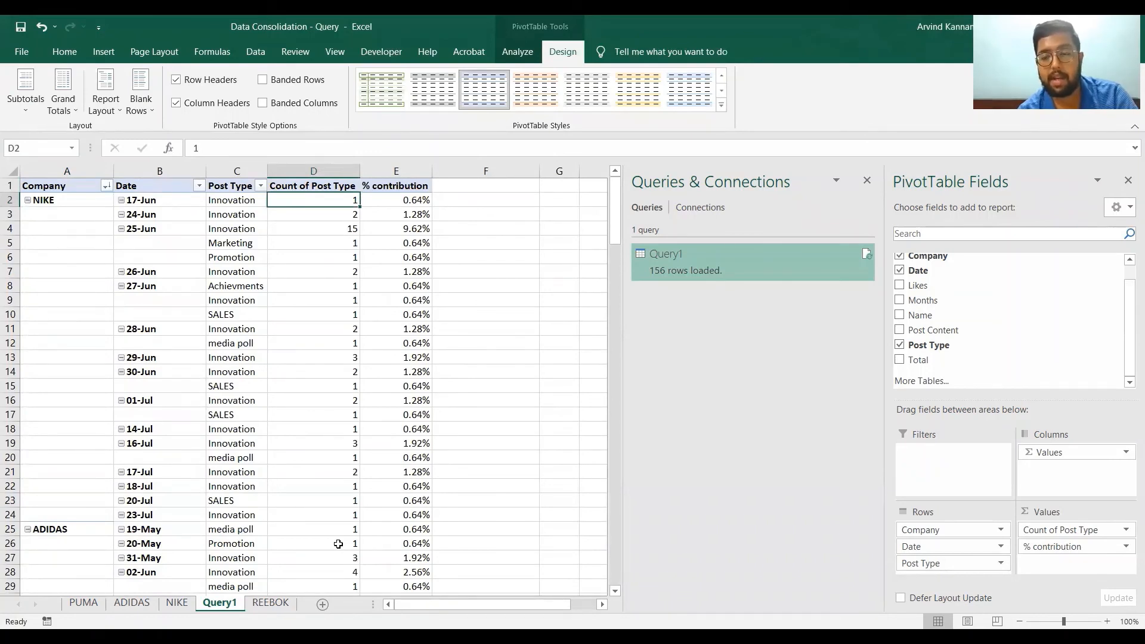
left_click(414, 203)
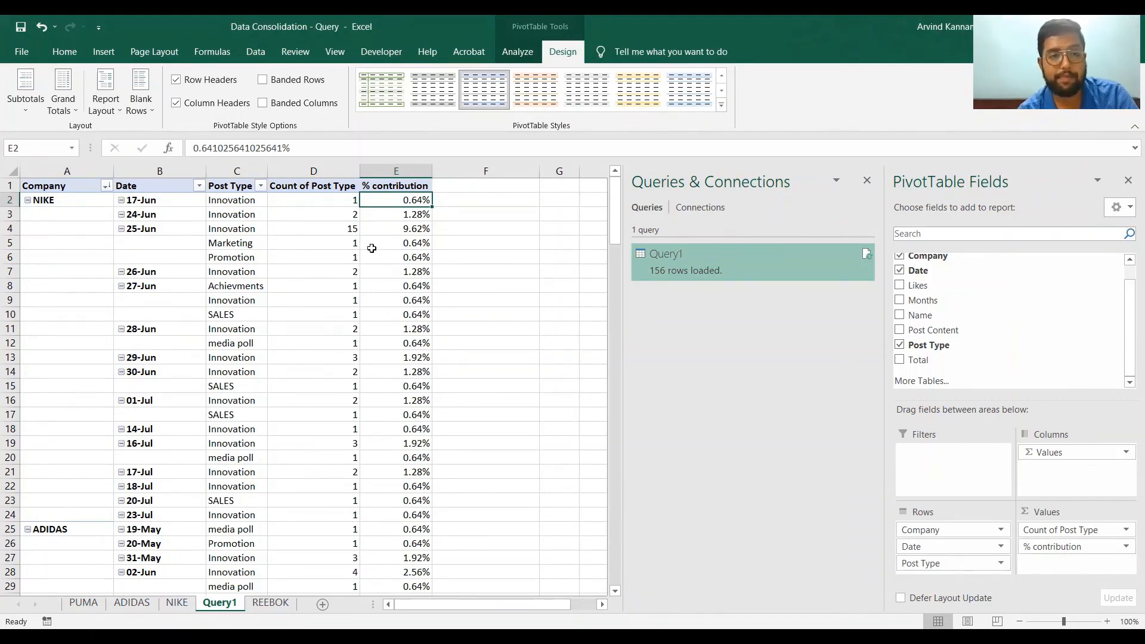
Examine the NIKE Innovation post counts for 25-Jun and 26-Jun in the tabular layout.
left_click(345, 231)
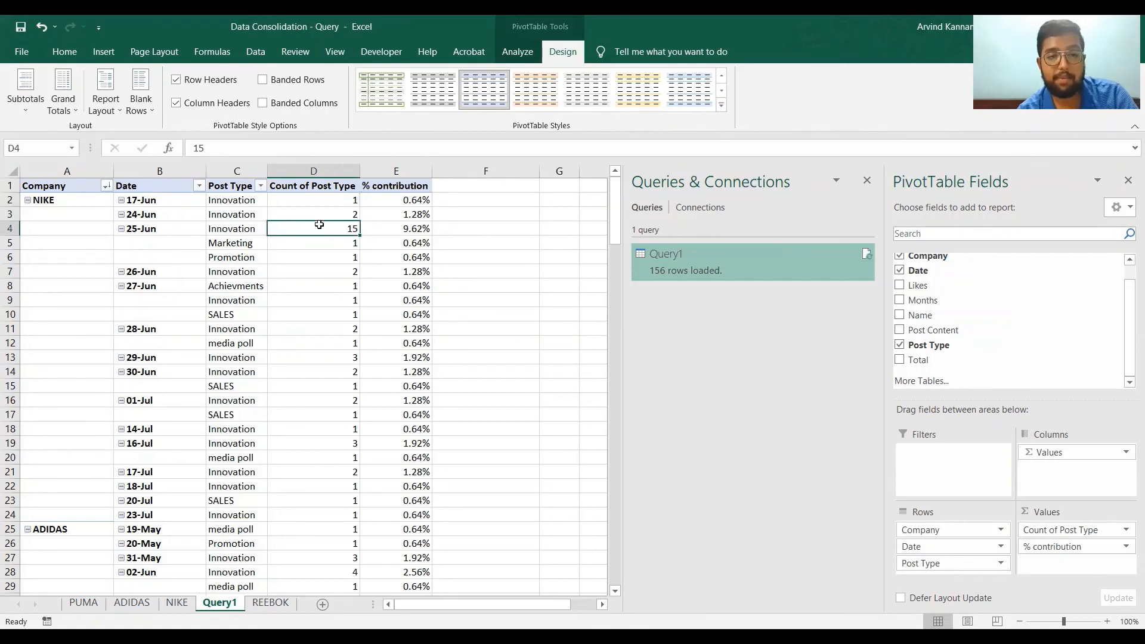
left_click(222, 229)
left_click(164, 230)
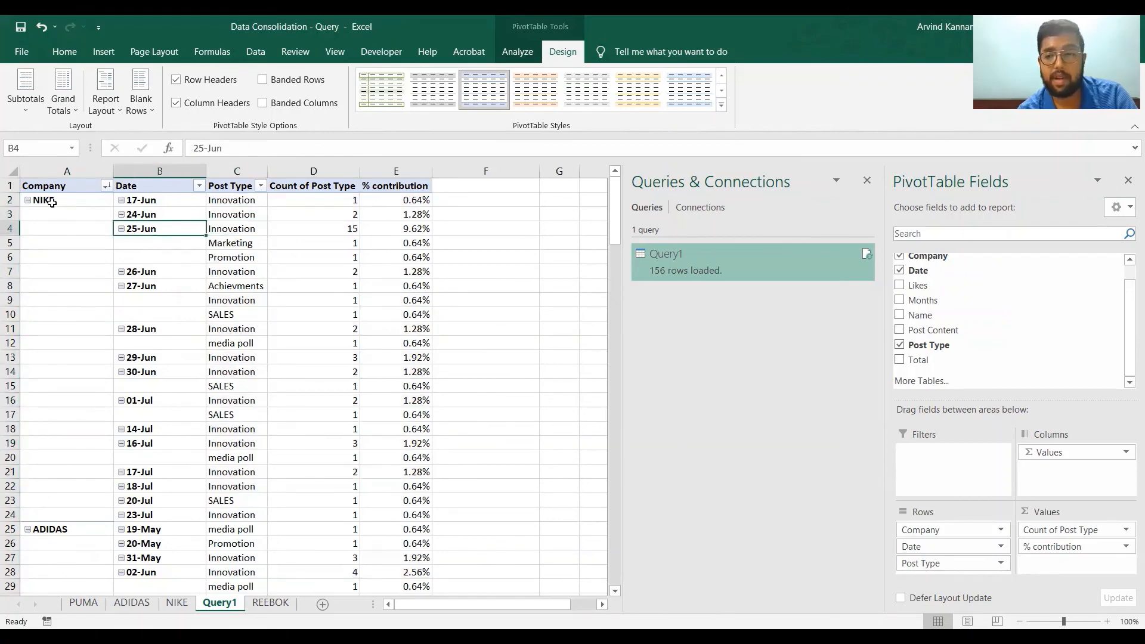
left_click(211, 272)
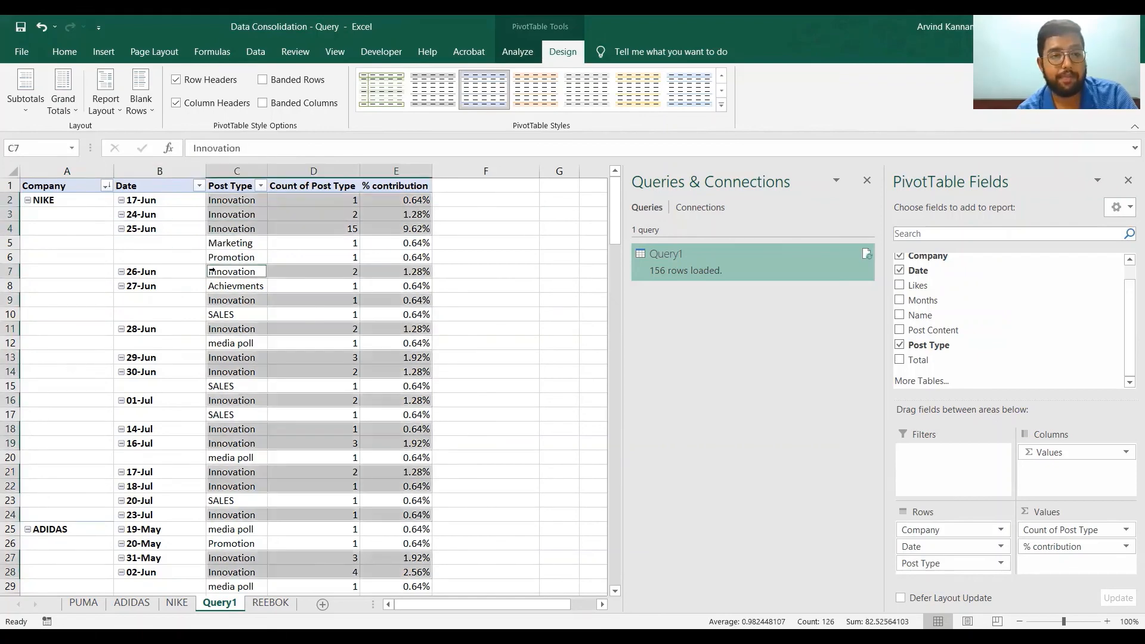
left_click(98, 255)
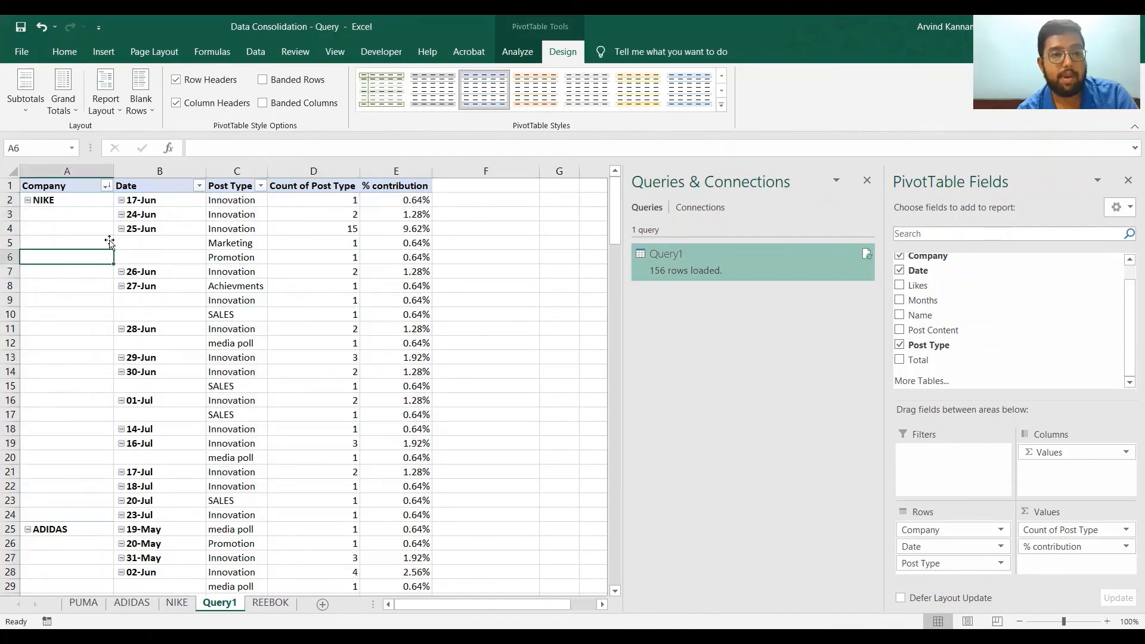
Apply All Borders to the whole PivotTable, from the header row through the Grand Total row, and check the bordered rows.
left_click(66, 53)
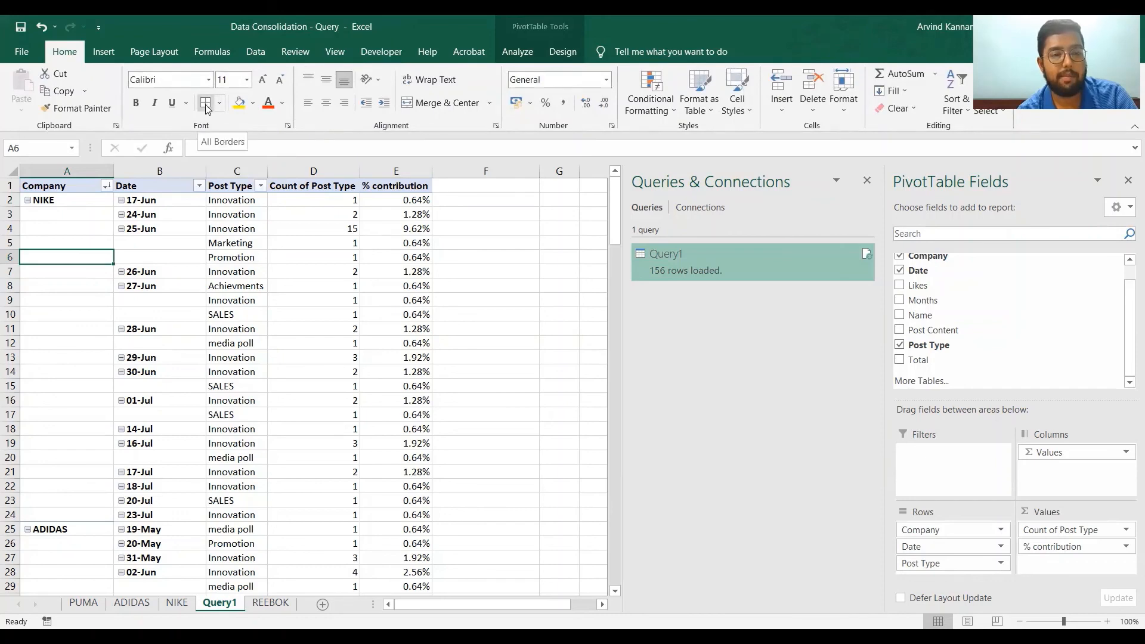
key("ctrl+a")
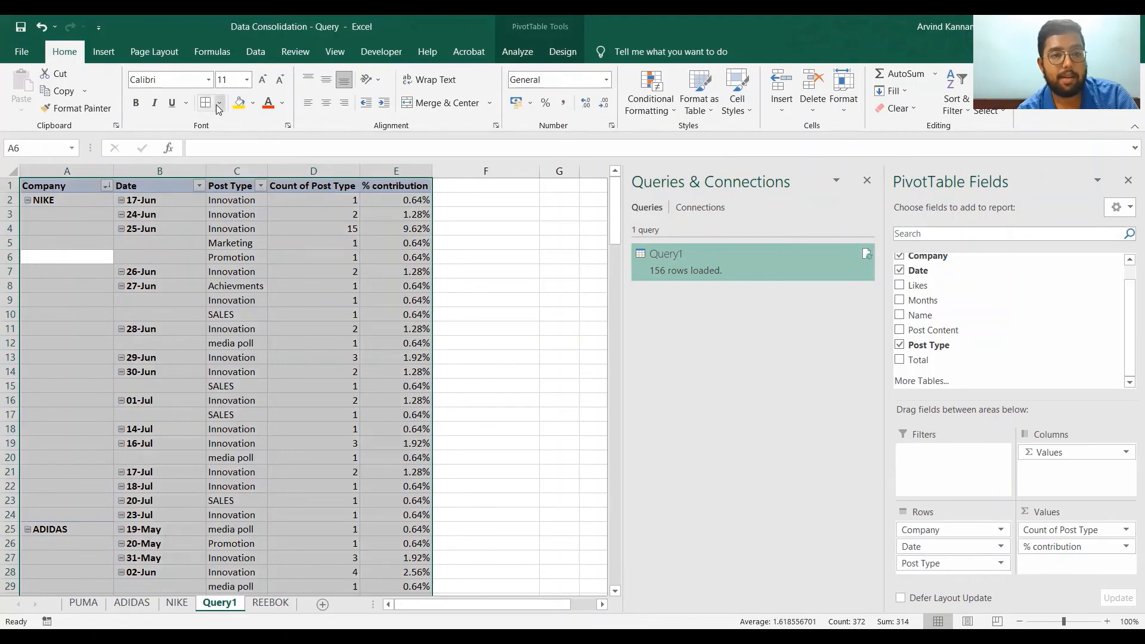
left_click(219, 102)
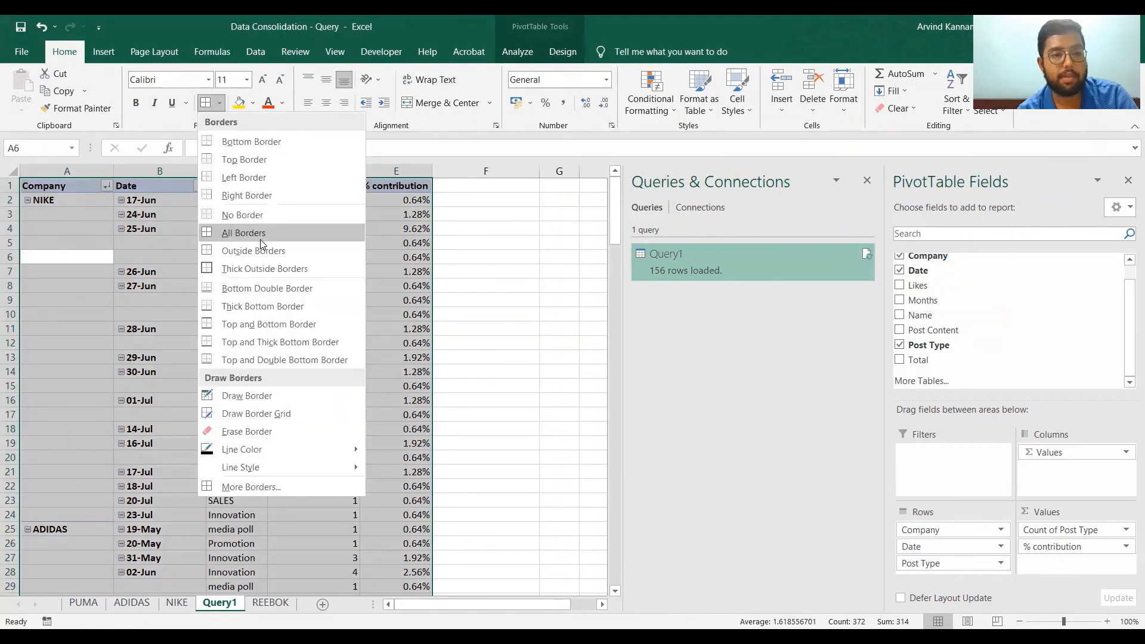
left_click(260, 239)
left_click(294, 314)
scroll(297, 312, "down", 1)
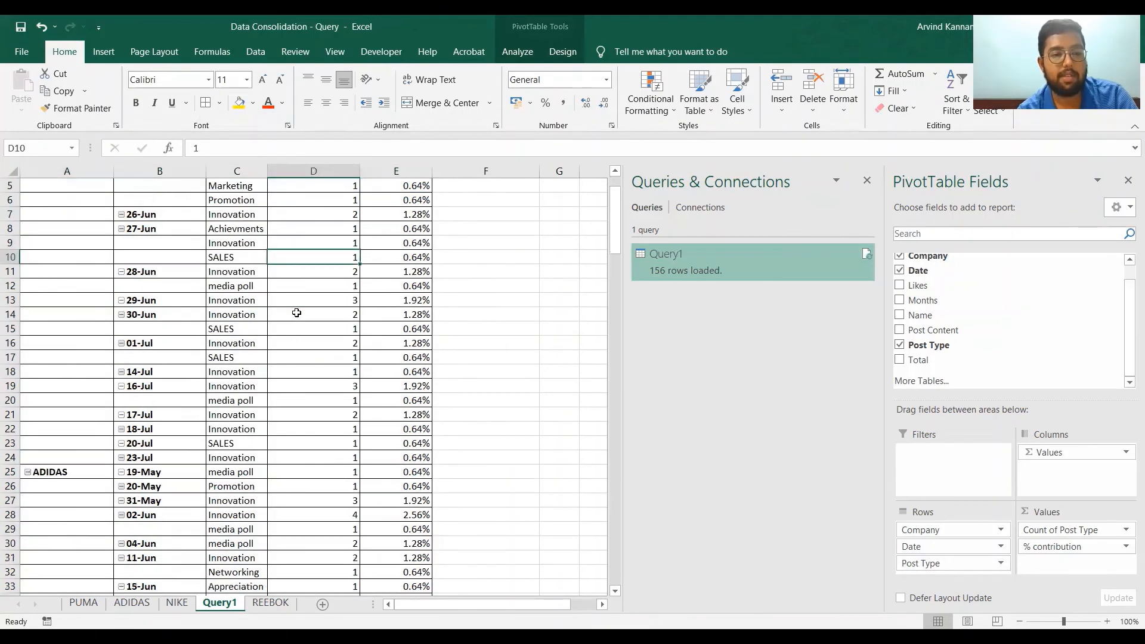
scroll(296, 312, "down", 20)
scroll(296, 313, "up", 4)
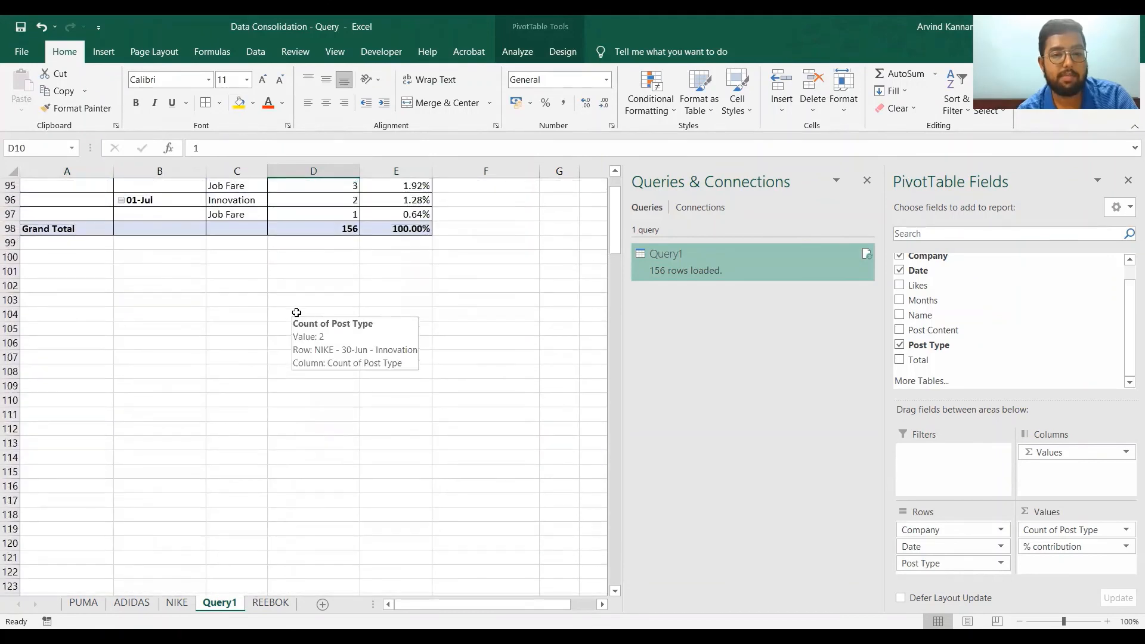
scroll(296, 313, "up", 20)
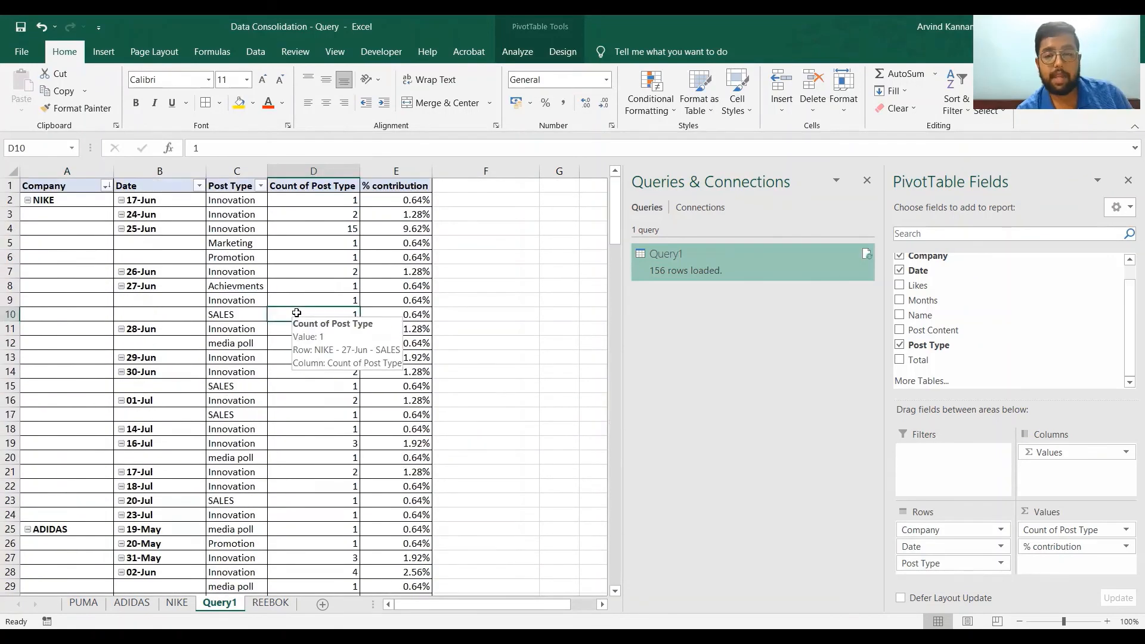